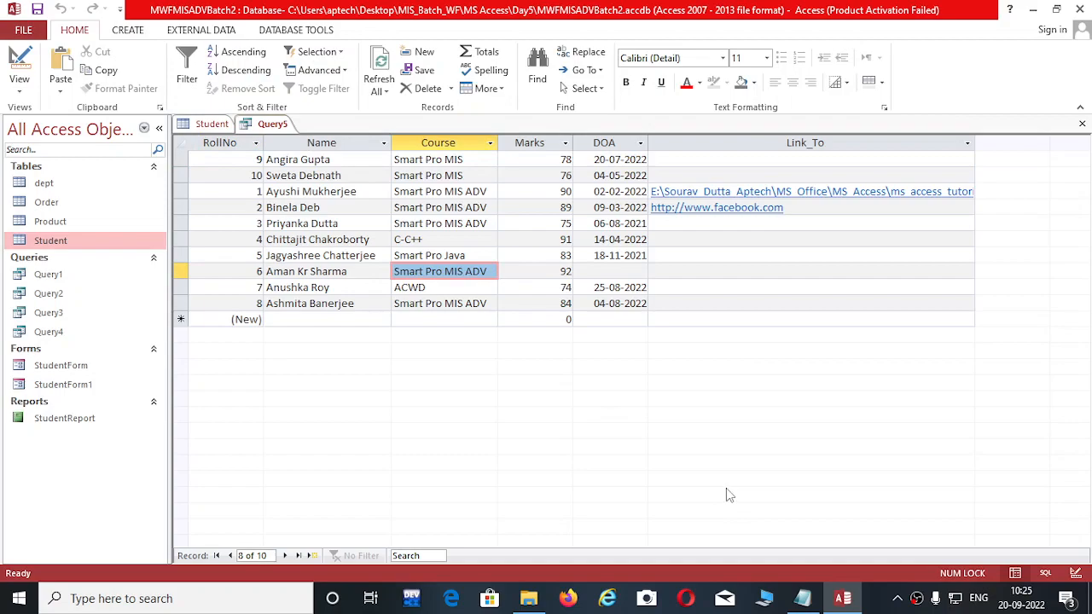
Compare the Query5 results with question 4 in the ORDER-OR-AND notes and with the records in the Student table.
left_click(803, 601)
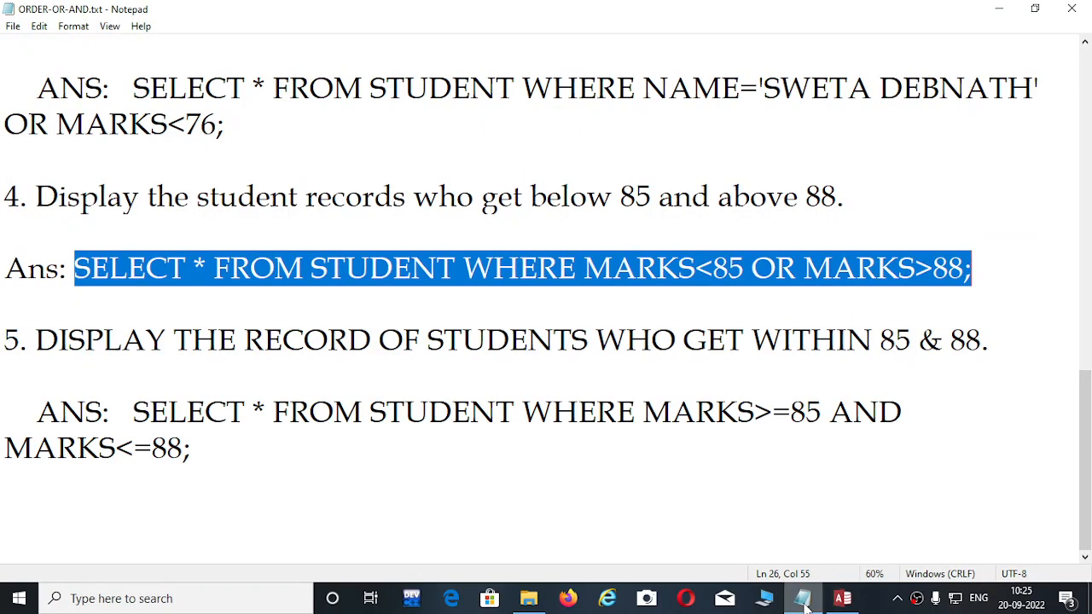
left_click(803, 601)
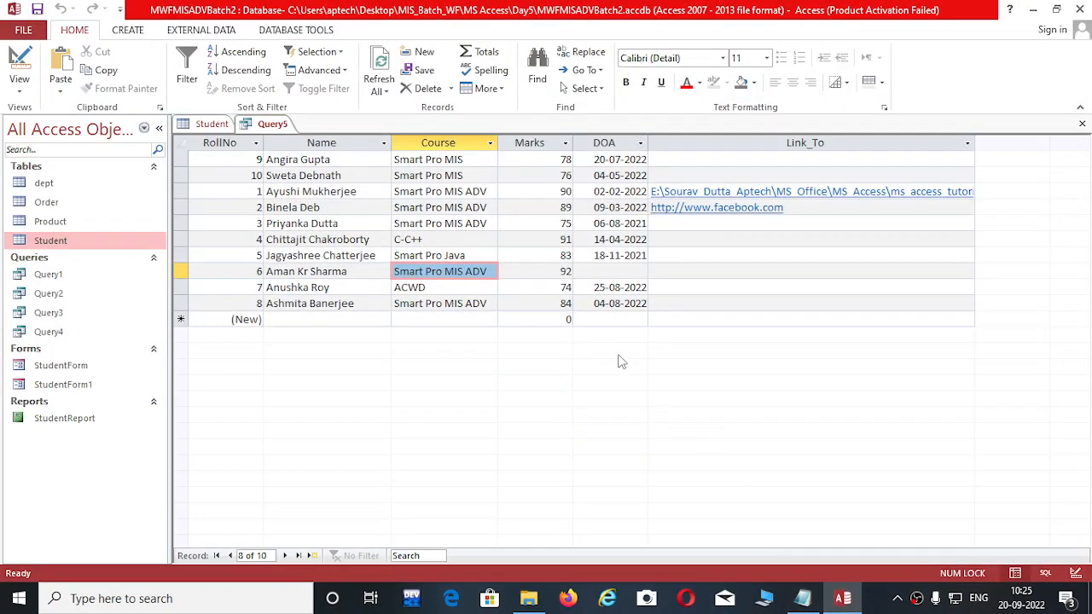
left_click(591, 306)
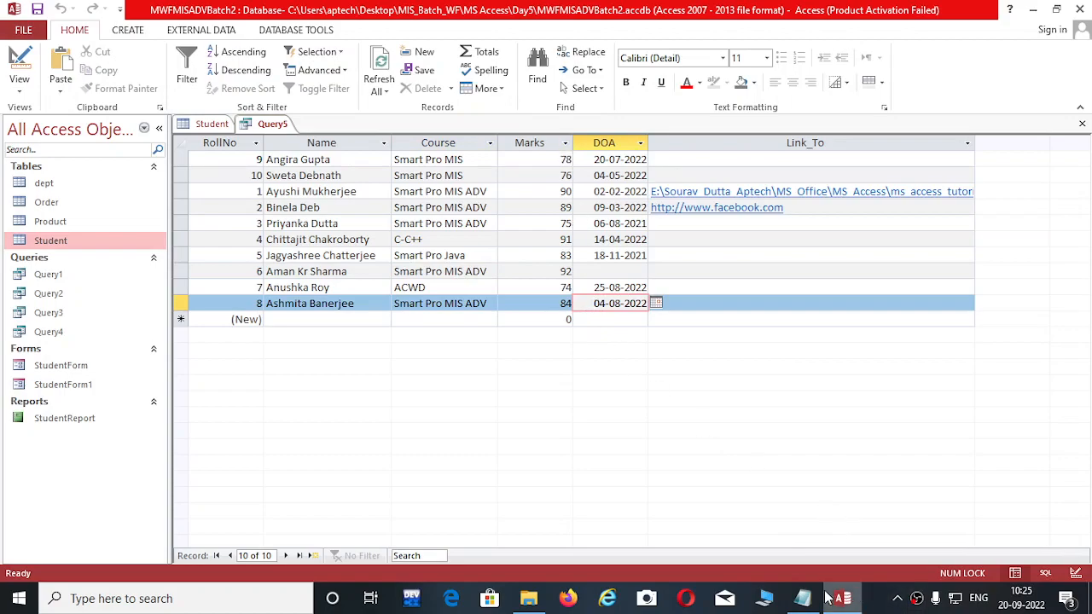
mouse_move(803, 602)
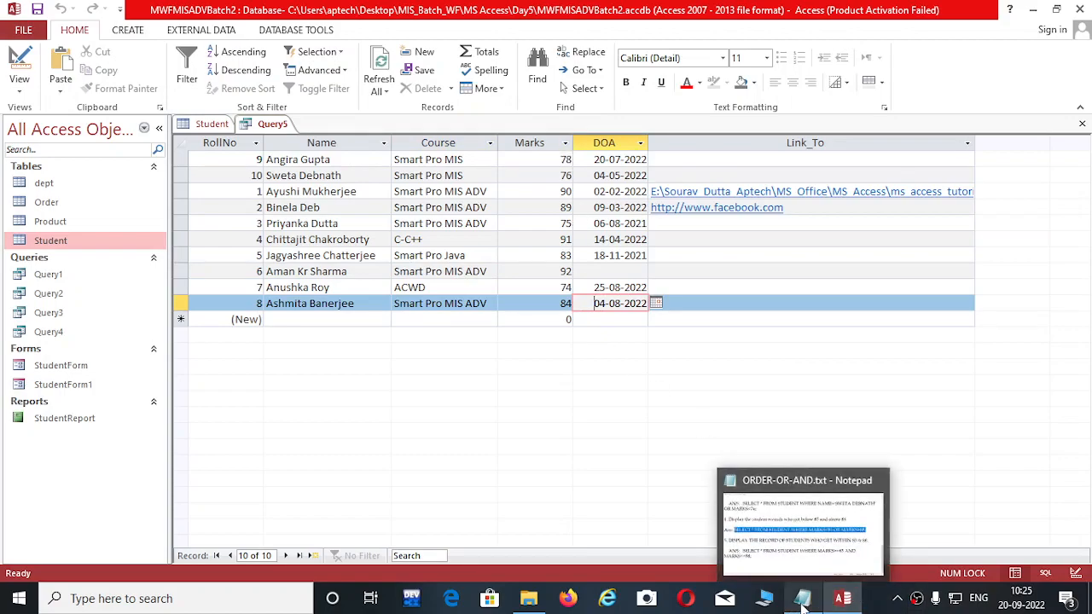
left_click(211, 124)
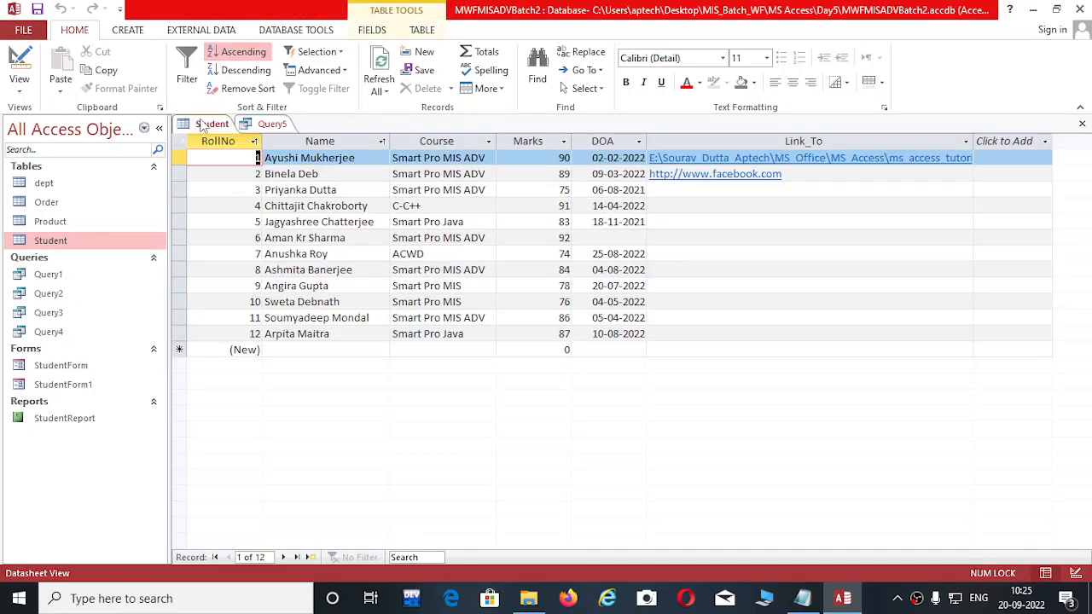
left_click(254, 128)
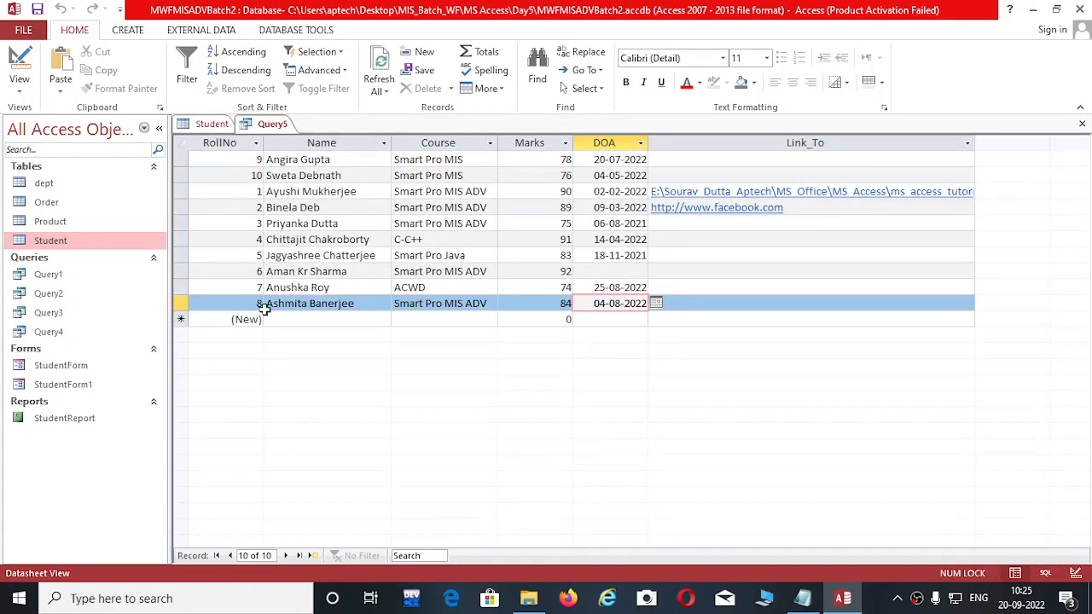
Switch to the ORDER-OR-AND notes in Notepad and copy question 5's answer, SELECT * FROM STUDENT WHERE MARKS>=85 AND MARKS<=88;.
left_click(802, 598)
left_click(792, 486)
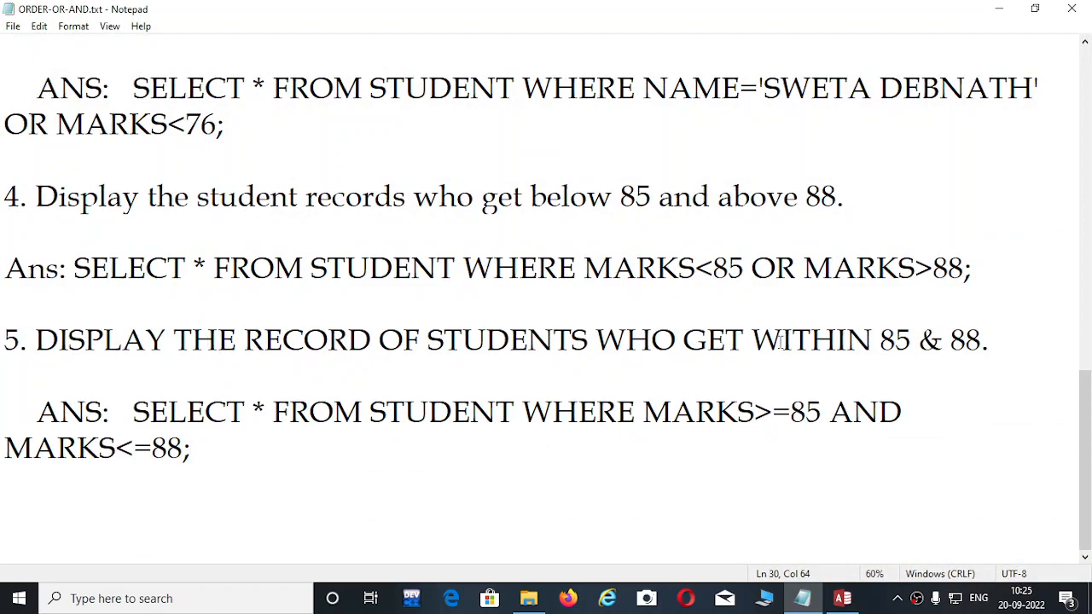
left_click_drag(882, 341, 999, 339)
left_click(957, 388)
left_click(954, 401)
left_click_drag(133, 413, 223, 452)
key("ctrl+c")
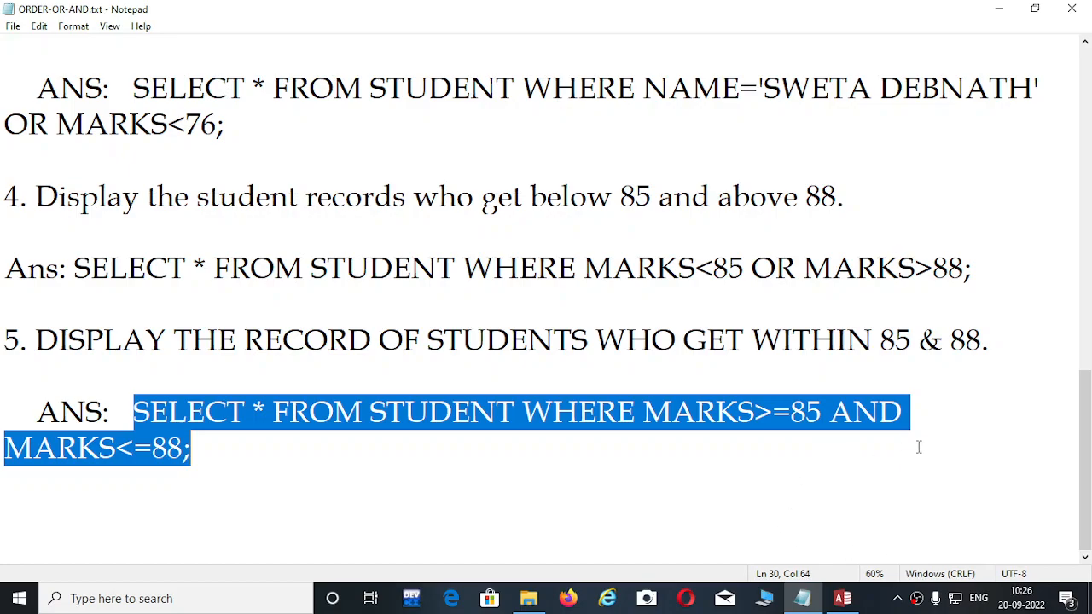
Switch to Access and replace Query5's SQL statement with the copied SELECT * FROM STUDENT WHERE MARKS>=85 AND MARKS<=88;.
left_click(845, 601)
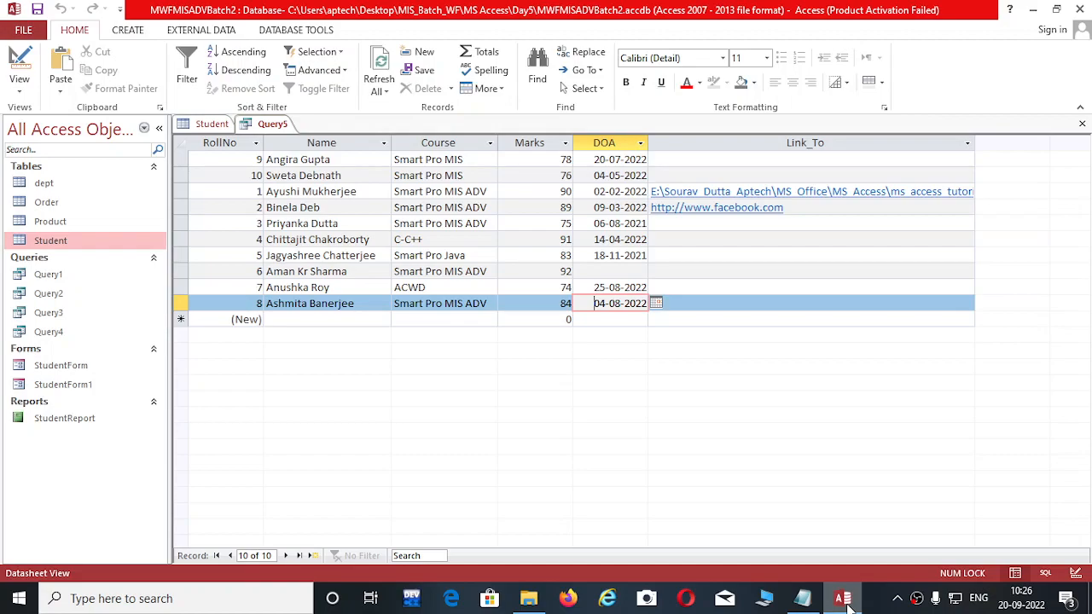
left_click(803, 598)
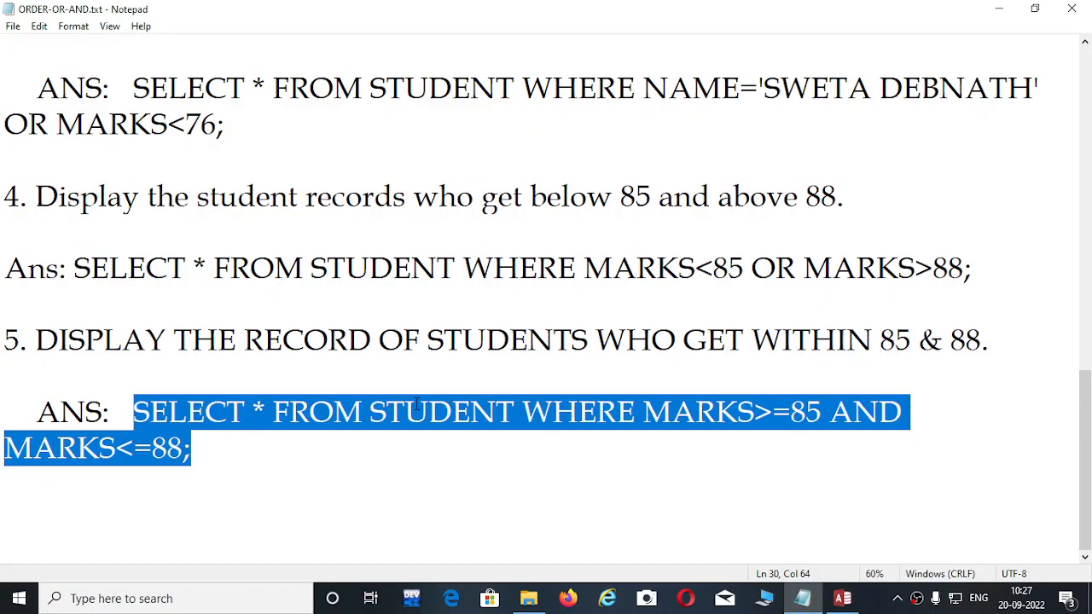
left_click(842, 598)
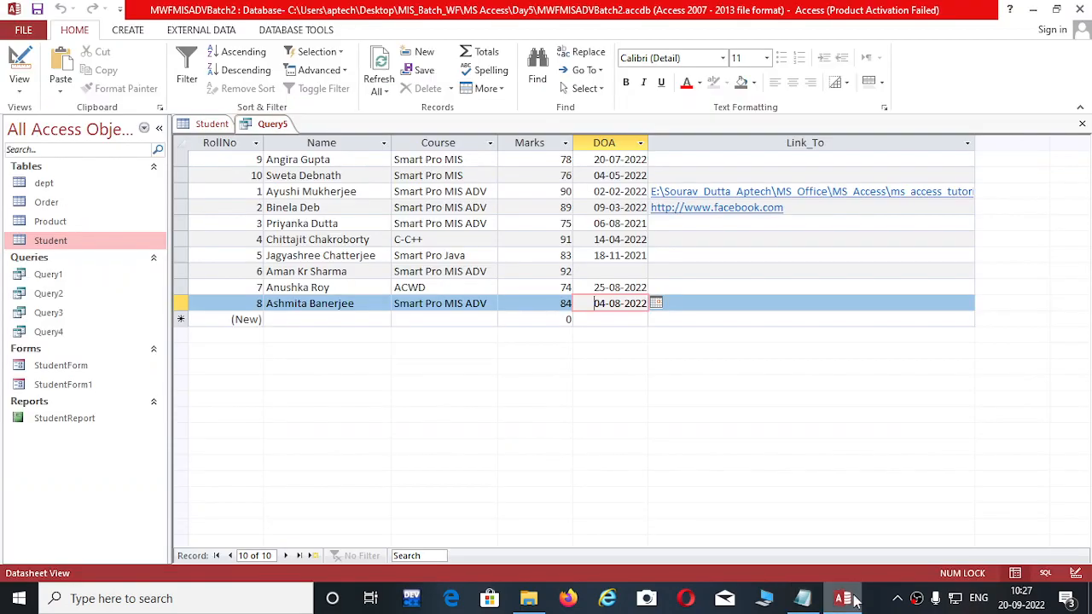
right_click(284, 125)
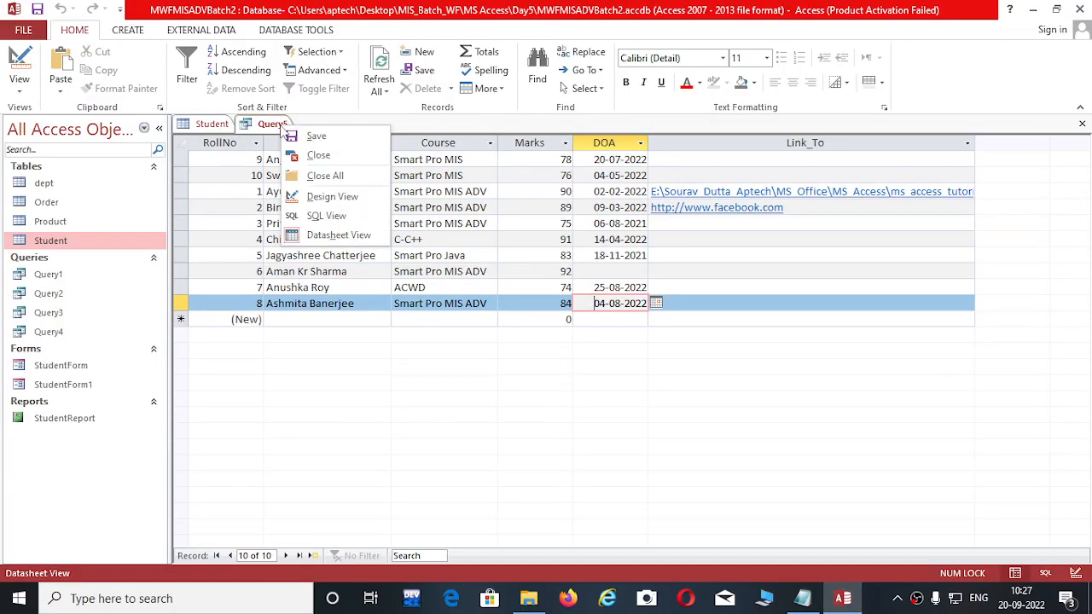
left_click(329, 215)
left_click_drag(424, 140, 162, 130)
key("ctrl+v")
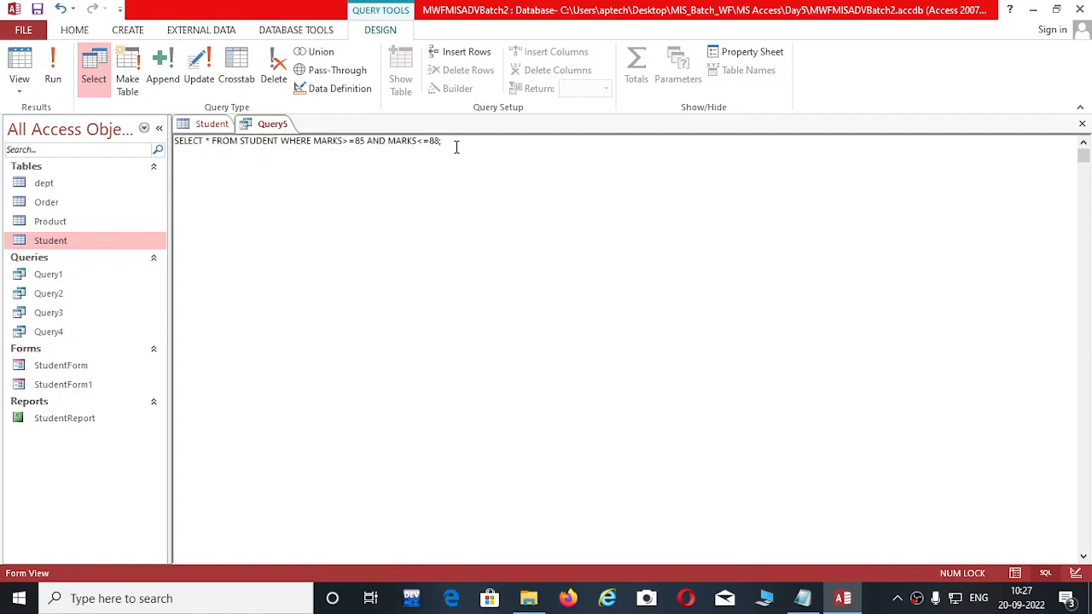
Run Query5 by showing it in Datasheet View and inspect the returned student records.
right_click(282, 124)
left_click(357, 236)
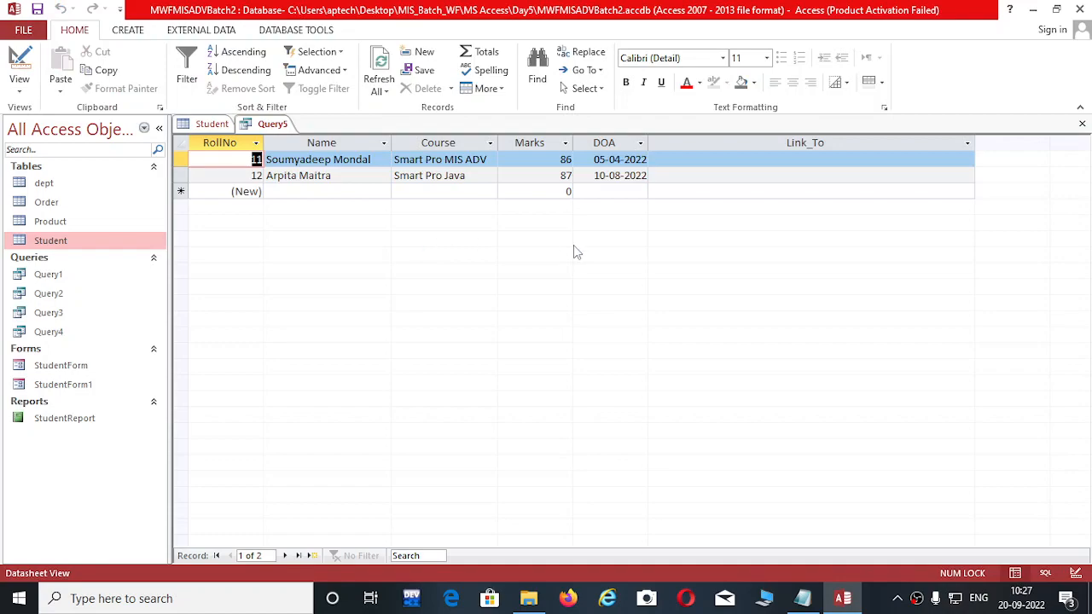
left_click(694, 191)
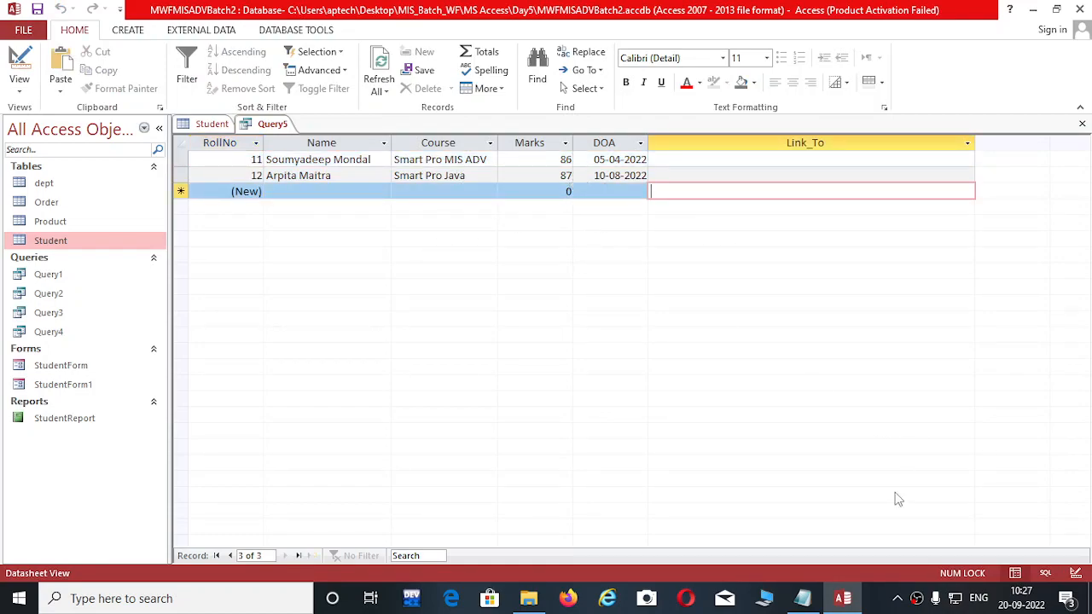
Return to the ORDER-OR-AND.txt notes, go back to their beginning and close the file.
left_click(813, 604)
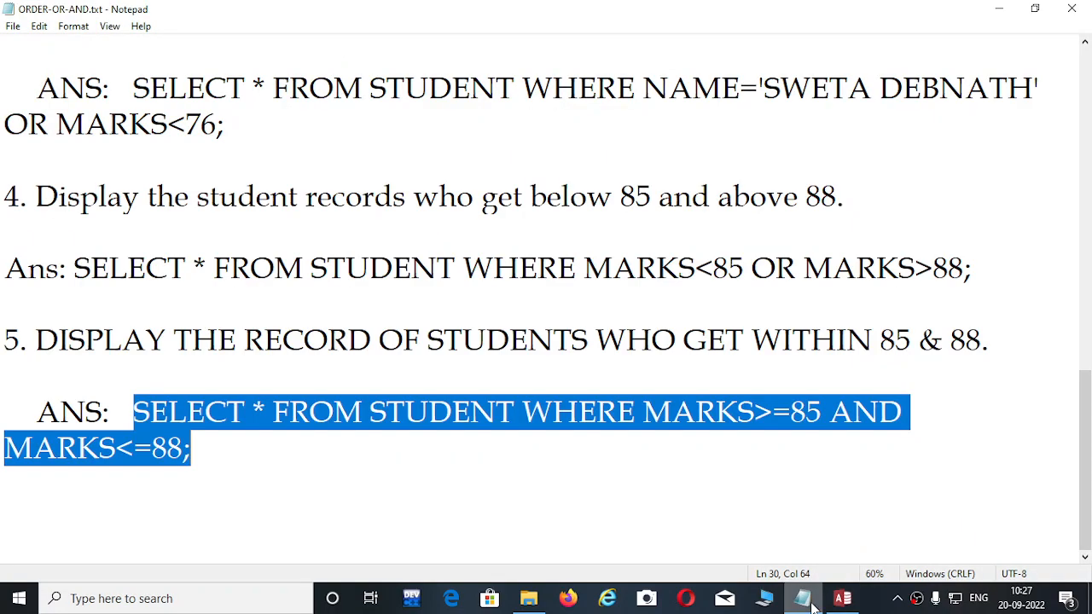
left_click(858, 460)
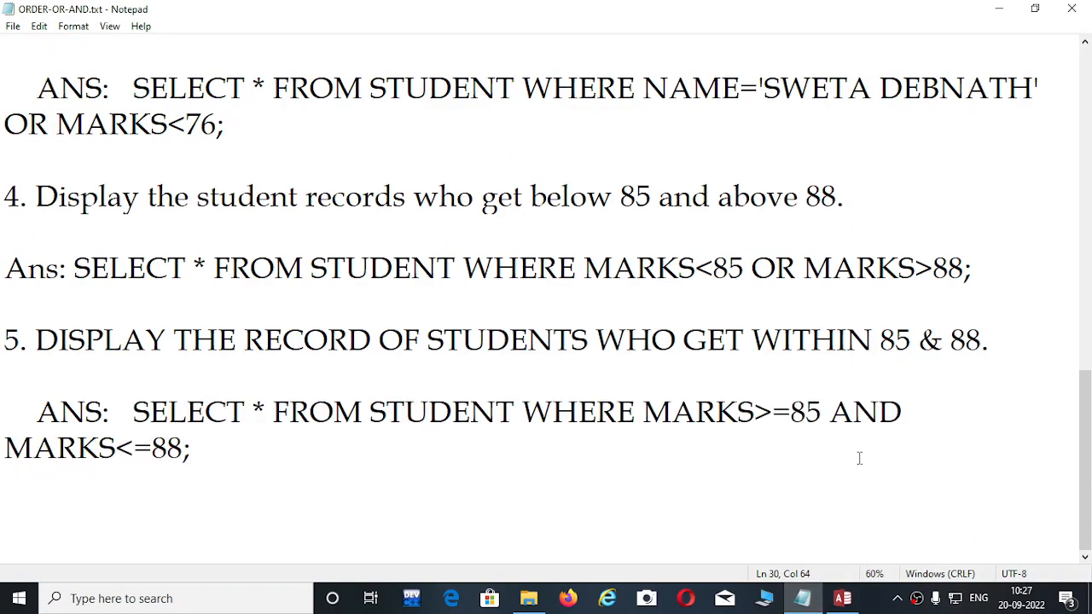
scroll(859, 459, "up", 10)
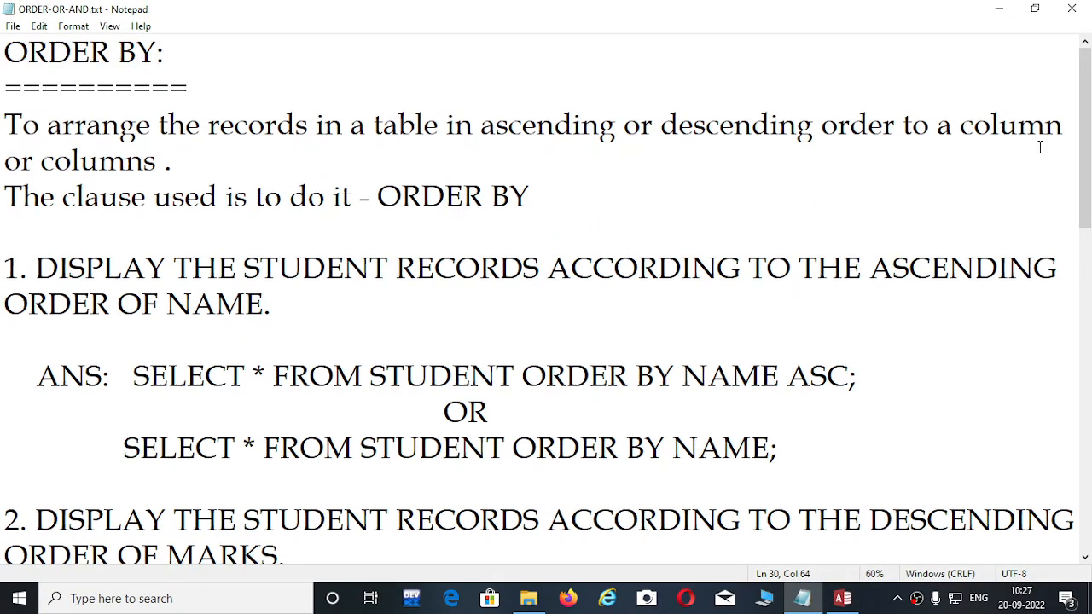
left_click(1072, 9)
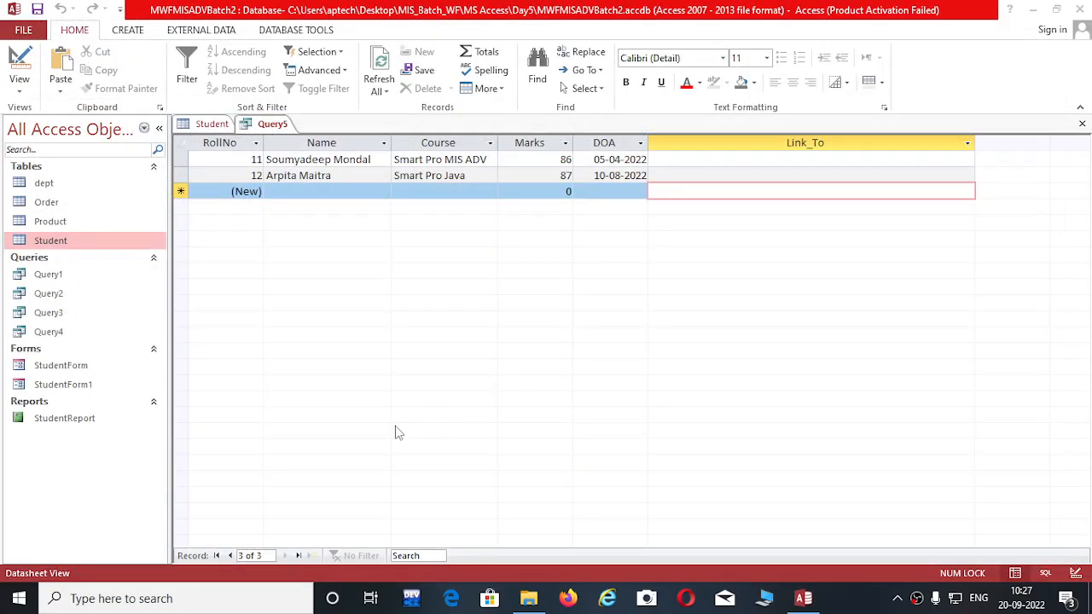
Open GROUP BY THEORY.txt from the Day6 folder under MS Access in File Explorer and maximize its window.
left_click(544, 600)
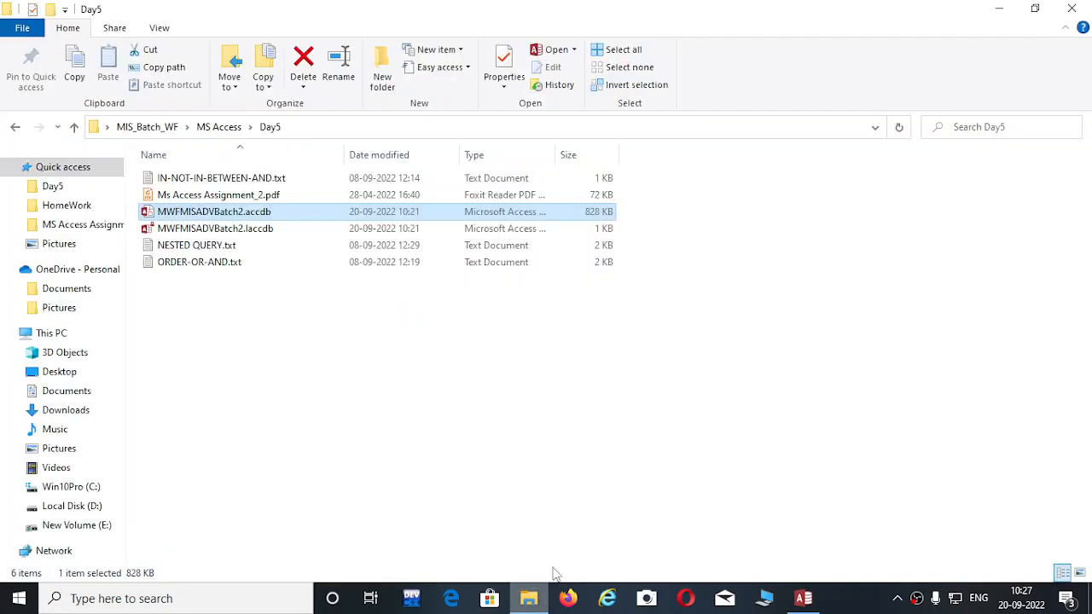
left_click(15, 128)
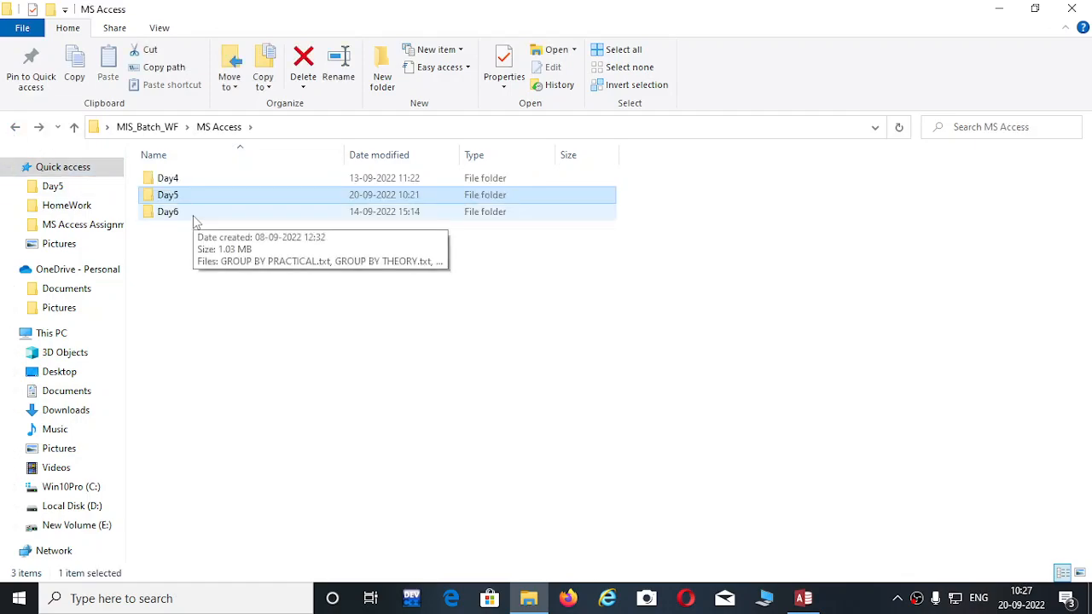
double_click(195, 214)
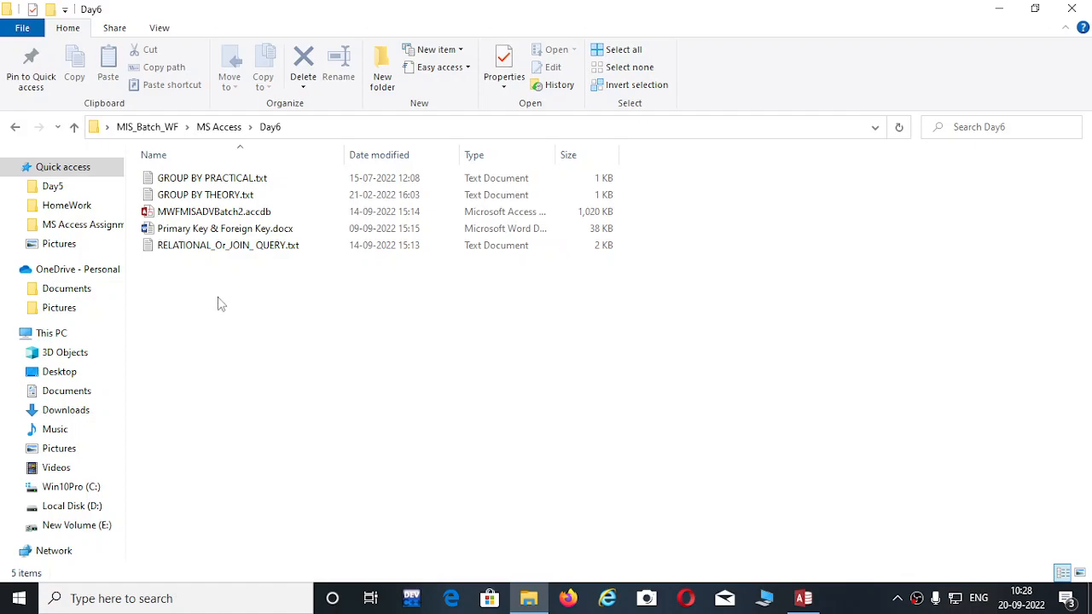
double_click(290, 197)
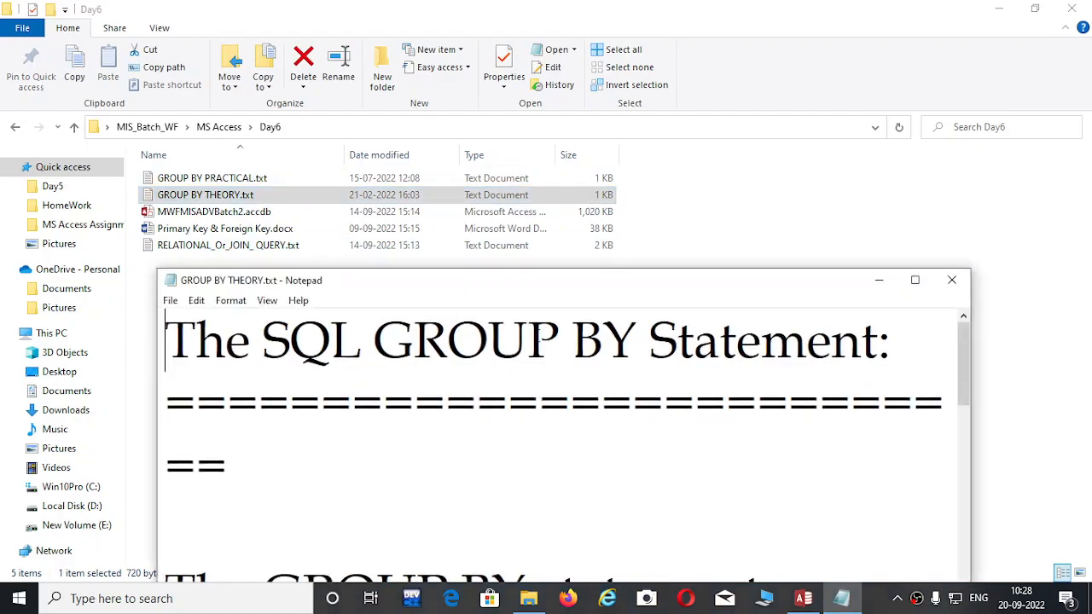
double_click(563, 283)
Reduce the text zoom to 70% and read the introduction explaining what the SQL GROUP BY statement does.
left_click(503, 320)
scroll(680, 312, "down", 2, "ctrl")
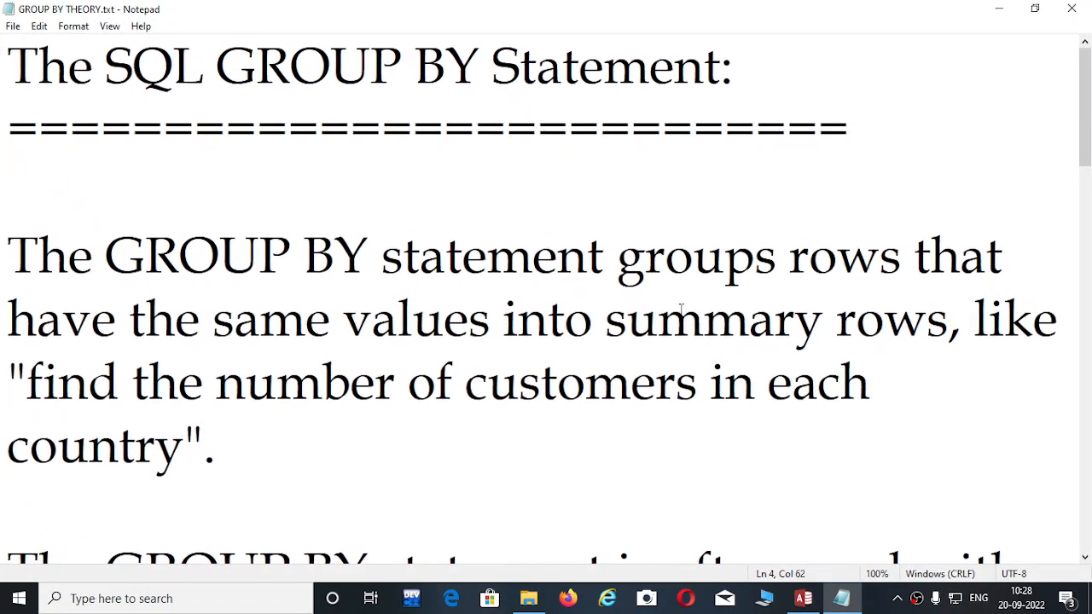
scroll(618, 303, "down", 1, "ctrl")
left_click(390, 345)
left_click(398, 298)
scroll(438, 278, "down", 2)
scroll(453, 312, "up", 2)
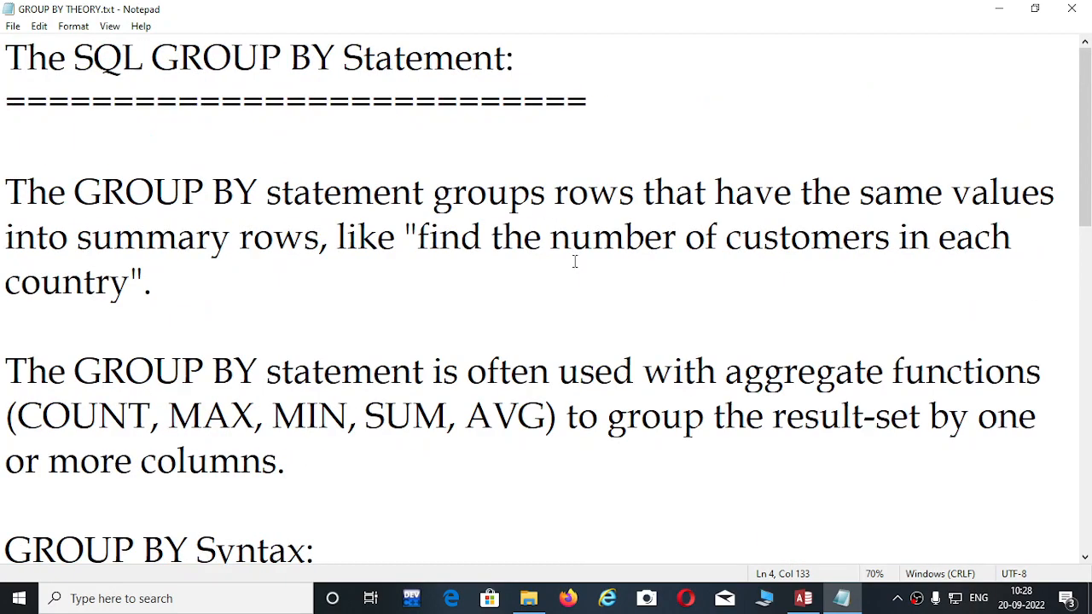
left_click(416, 309)
left_click_drag(41, 274, 152, 283)
left_click(211, 369)
left_click(143, 283)
left_click_drag(54, 182, 295, 193)
left_click(218, 389)
Put the GROUP BY notes away, switch to Access and open the dept table to view its records.
left_click(842, 598)
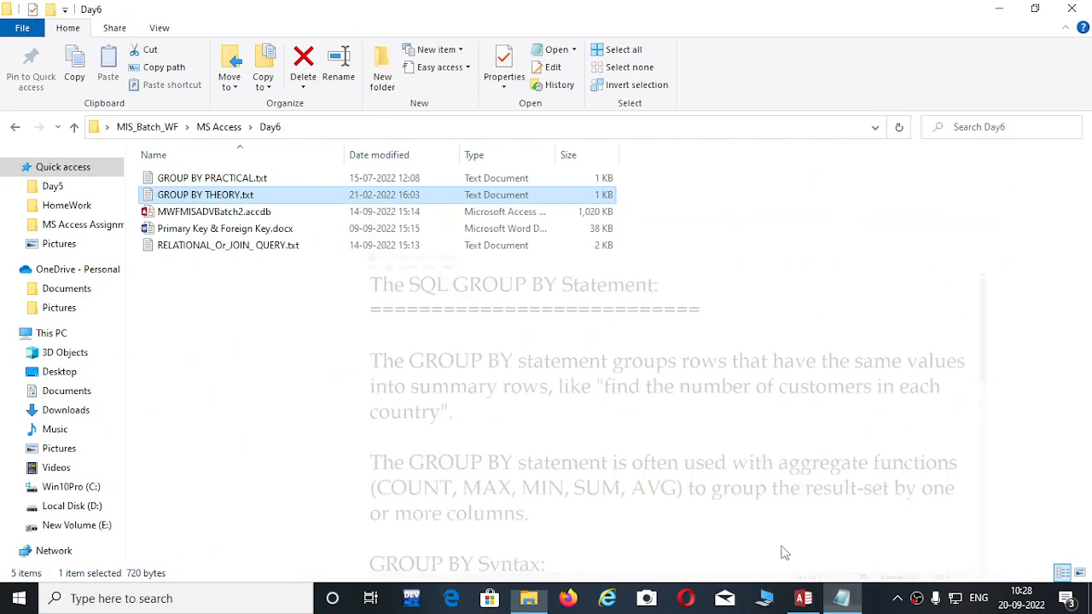
left_click(804, 598)
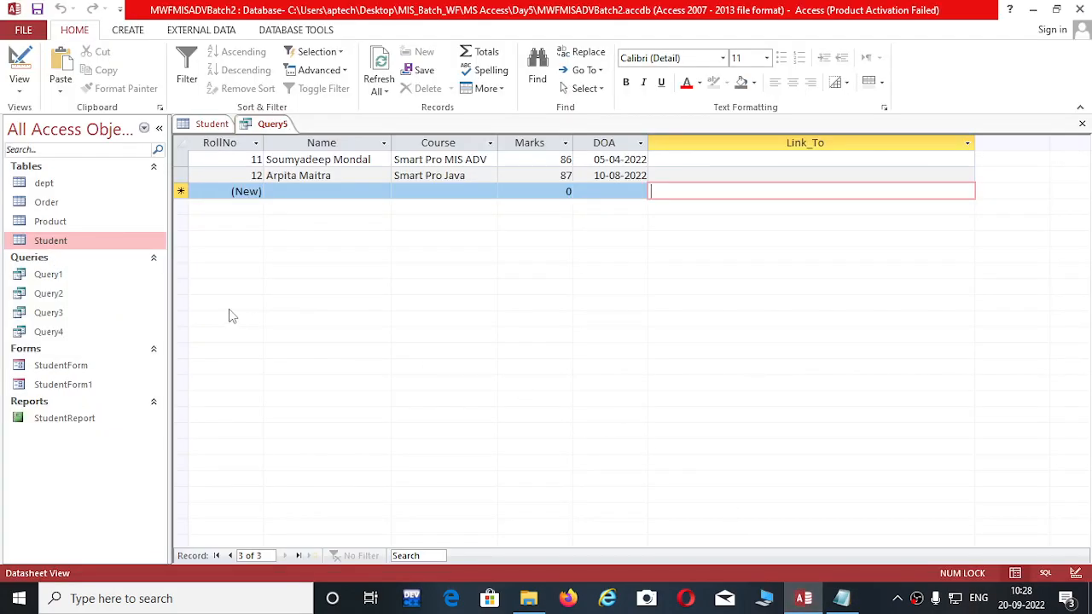
left_click(79, 189)
double_click(79, 190)
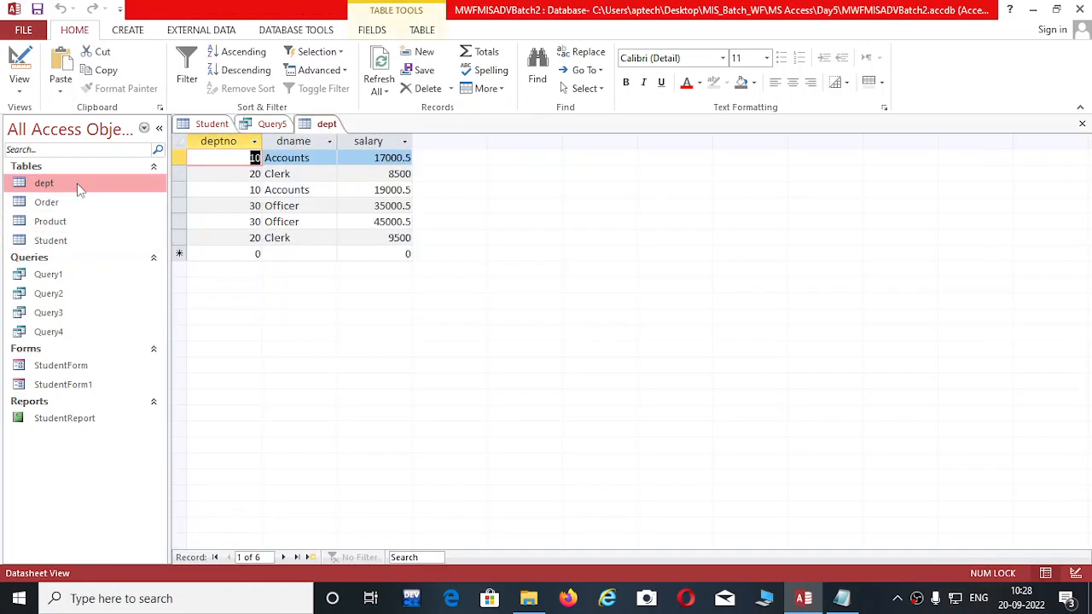
left_click(308, 252)
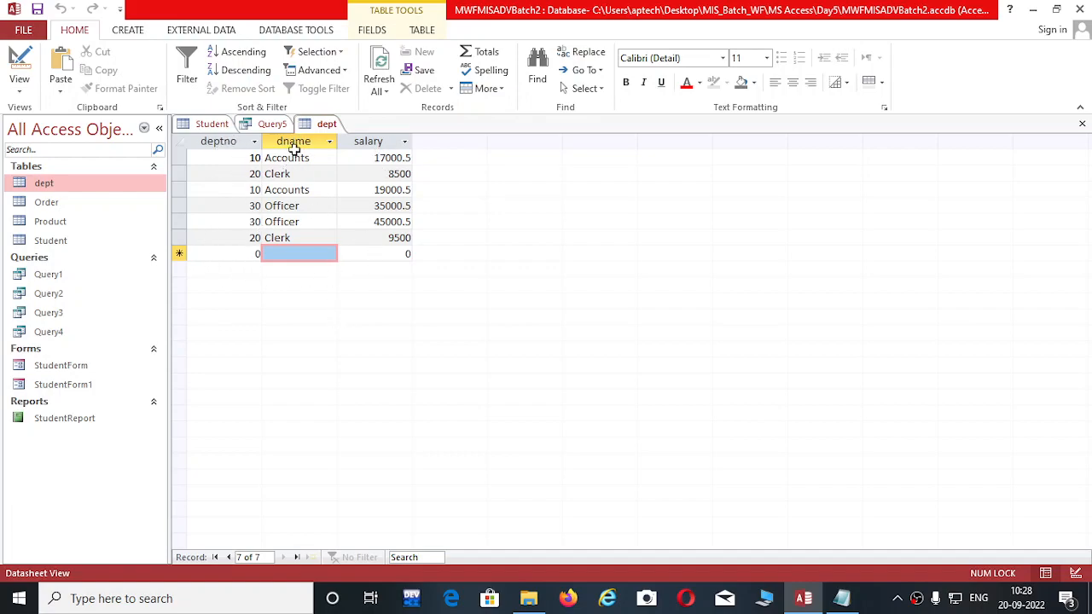
Check the dept table's field names and data types in Design View, and return to its datasheet to examine the repeated departments.
right_click(138, 188)
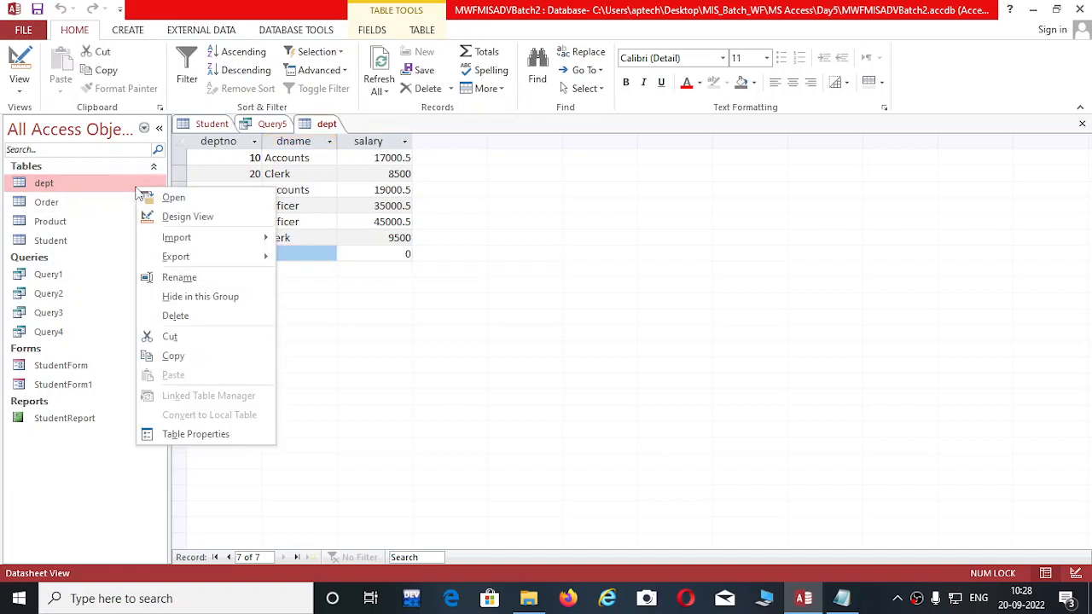
left_click(191, 216)
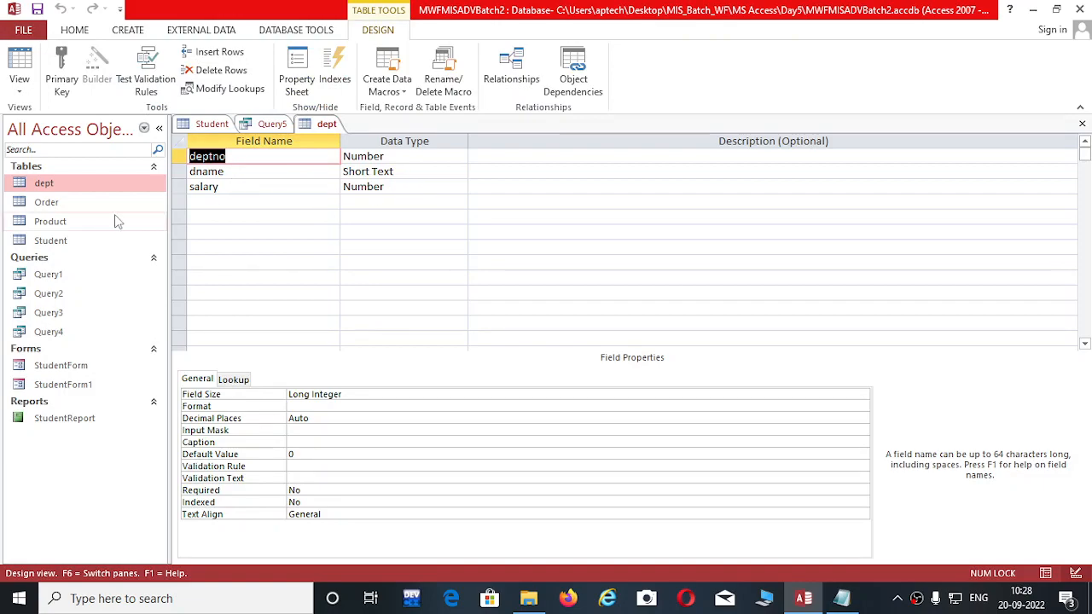
double_click(111, 186)
left_click(340, 239)
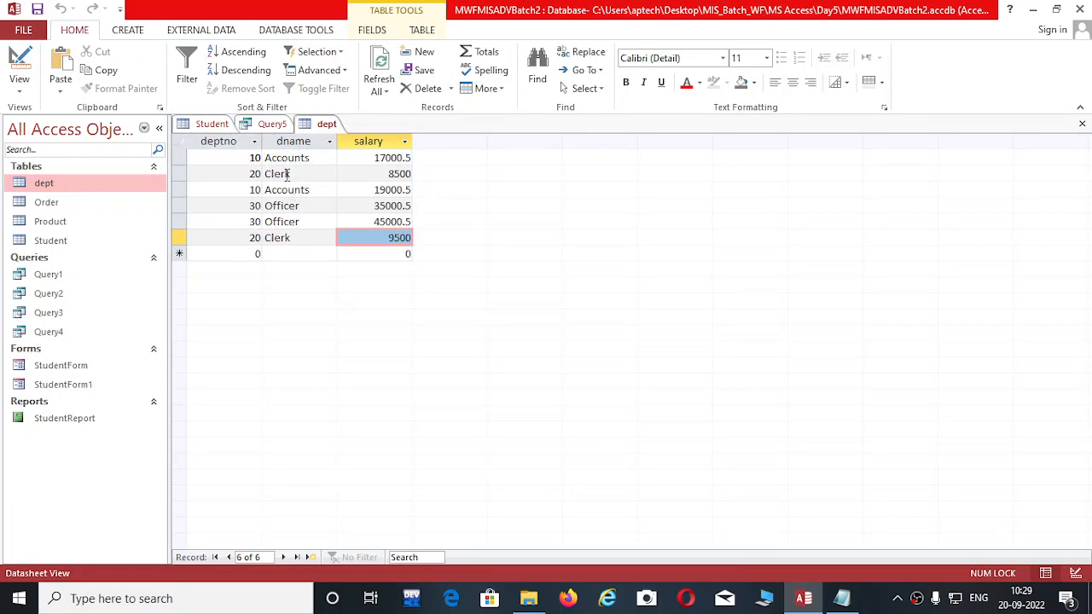
left_click(297, 238)
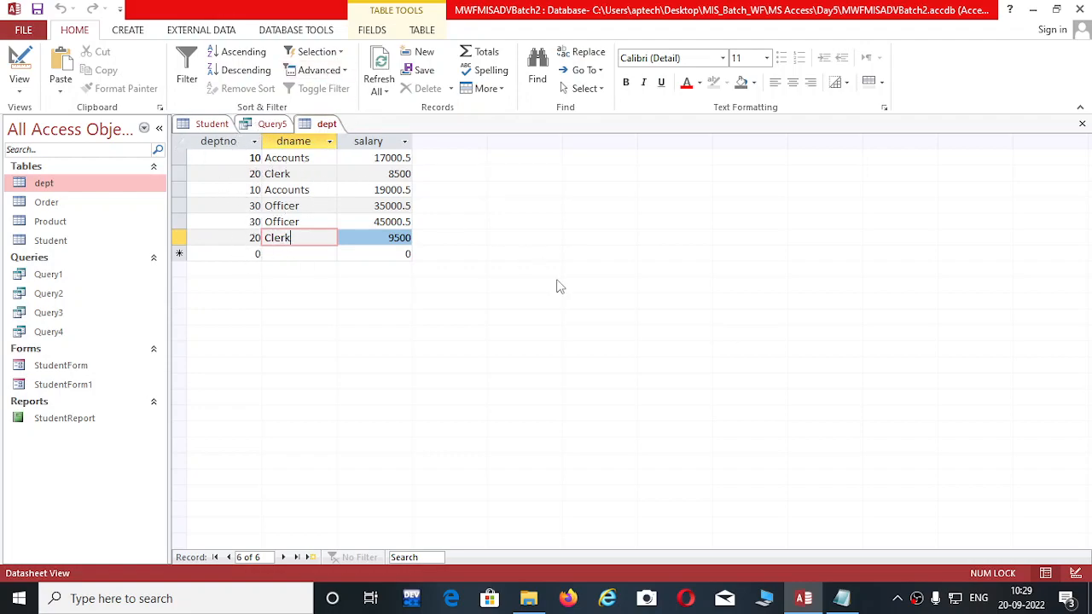
Switch back to the GROUP BY THEORY notes, reduce the text zoom to 60% and read on to the GROUP BY syntax.
left_click(842, 598)
left_click(439, 263)
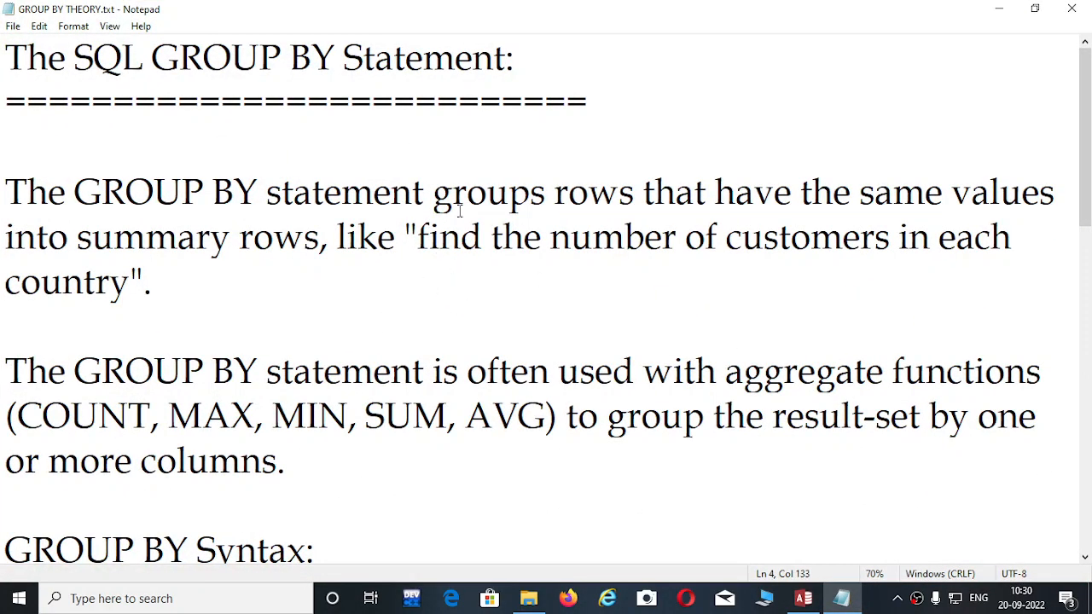
left_click(157, 57)
left_click_drag(156, 56, 338, 56)
left_click(330, 239)
key("ctrl+minus")
scroll(465, 350, "down", 1)
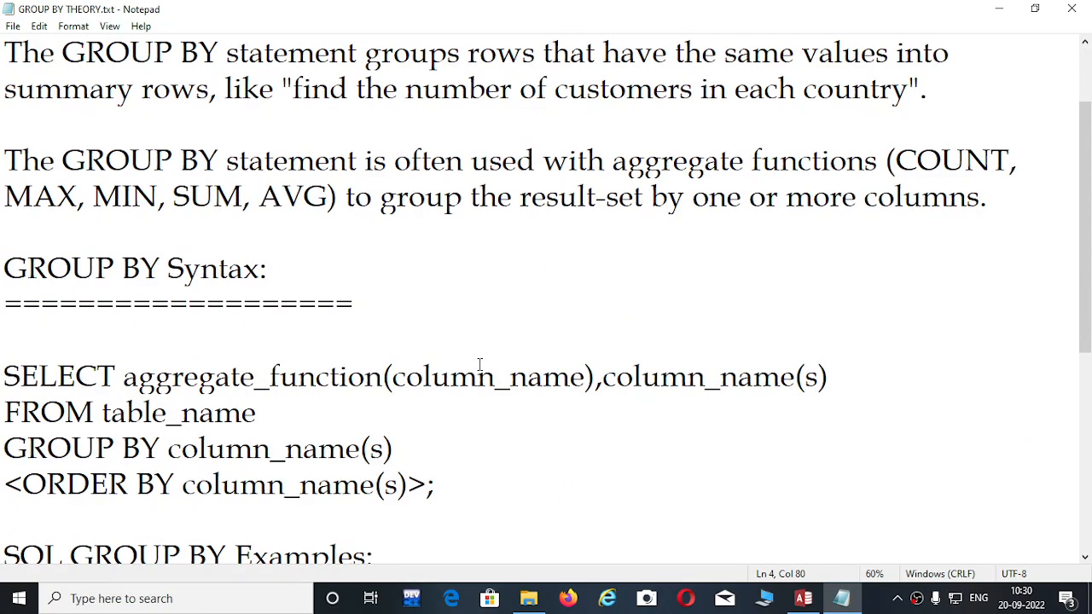
Reduce the text zoom to 50% and review the GROUP BY definition together with its syntax.
scroll(480, 364, "down", 2)
scroll(479, 364, "up", 2)
scroll(485, 365, "up", 1)
key("ctrl+minus")
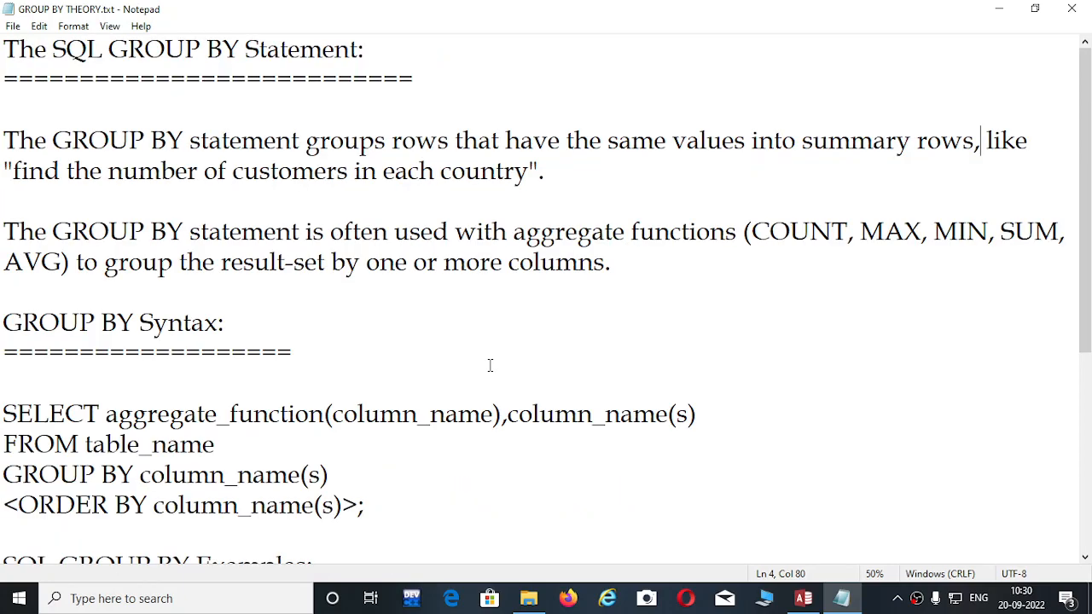
left_click(581, 301)
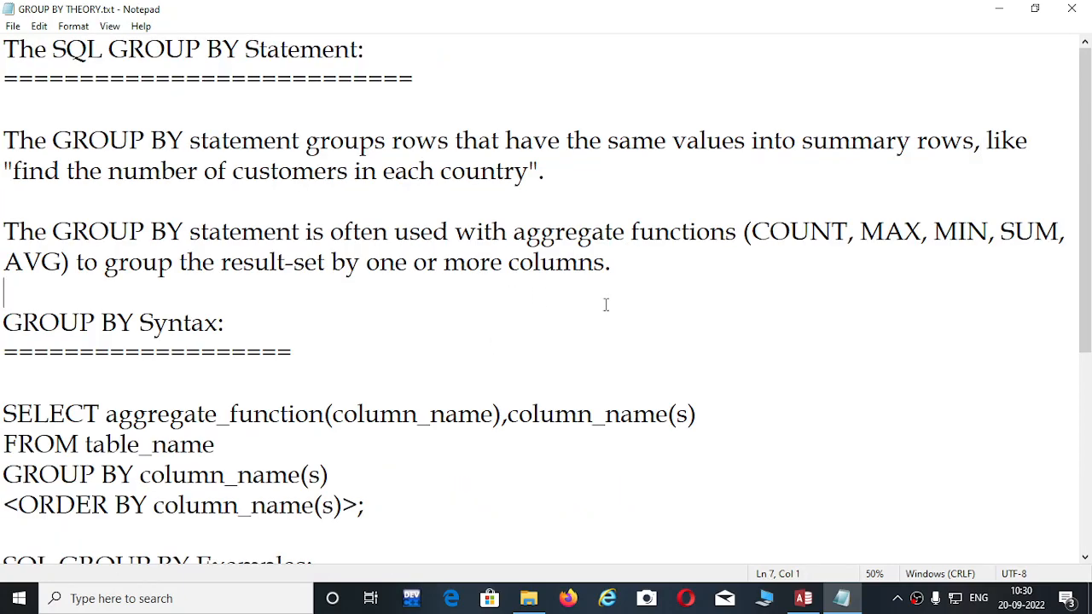
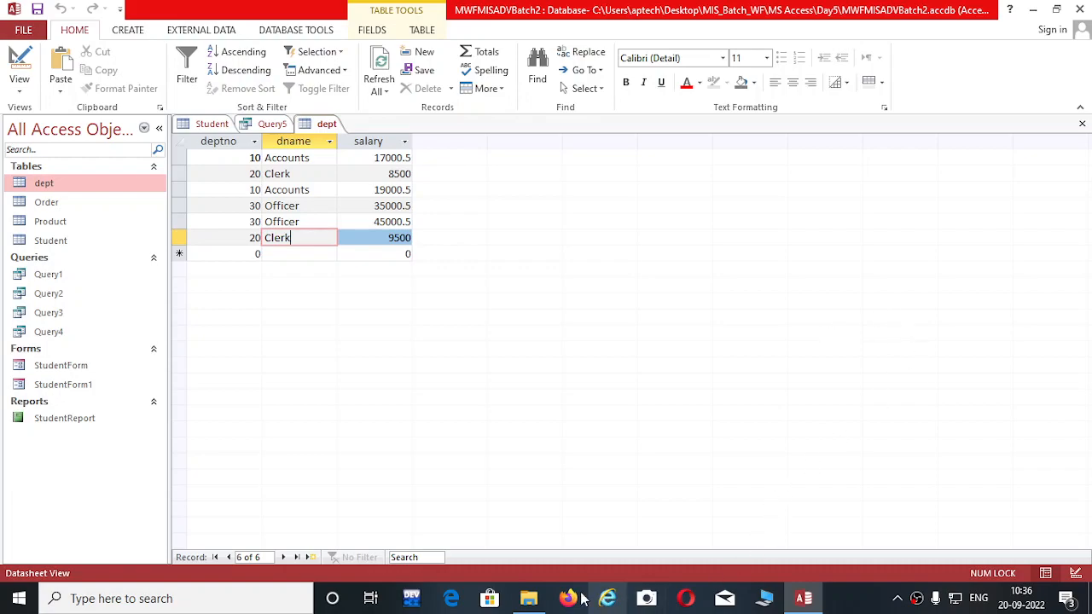
Switch to the Day6 folder in File Explorer and open GROUP BY PRACTICAL.txt.
left_click(529, 598)
left_click(334, 348)
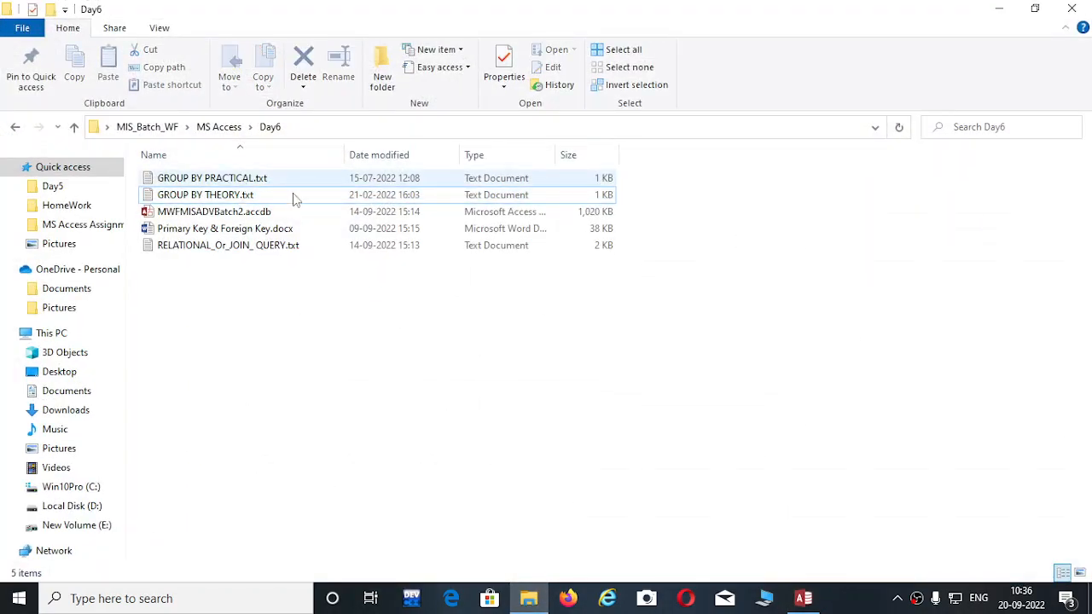
left_click(815, 602)
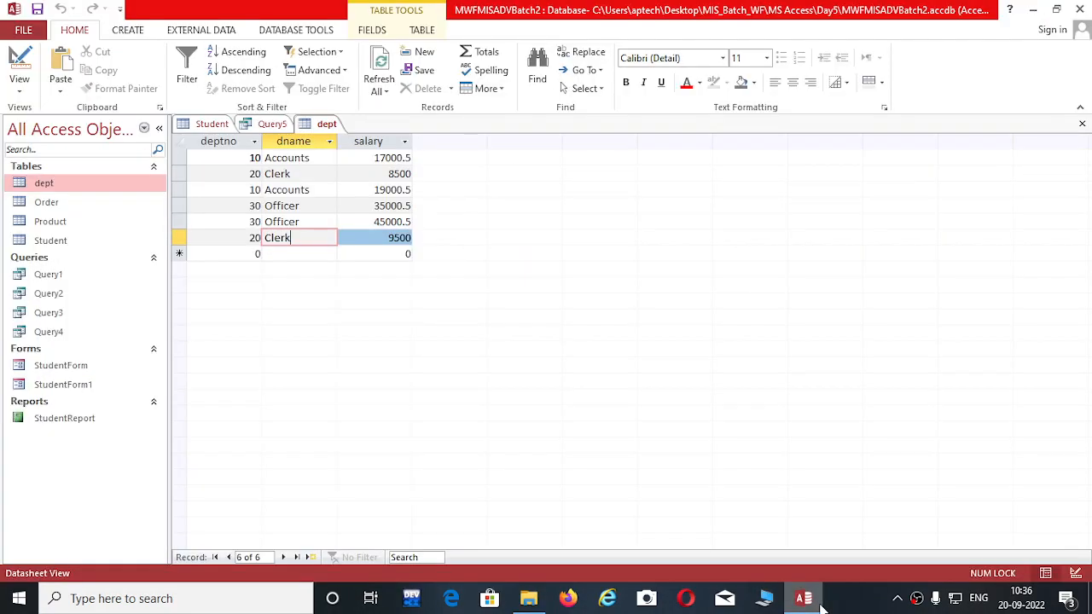
left_click(819, 605)
left_click(819, 605)
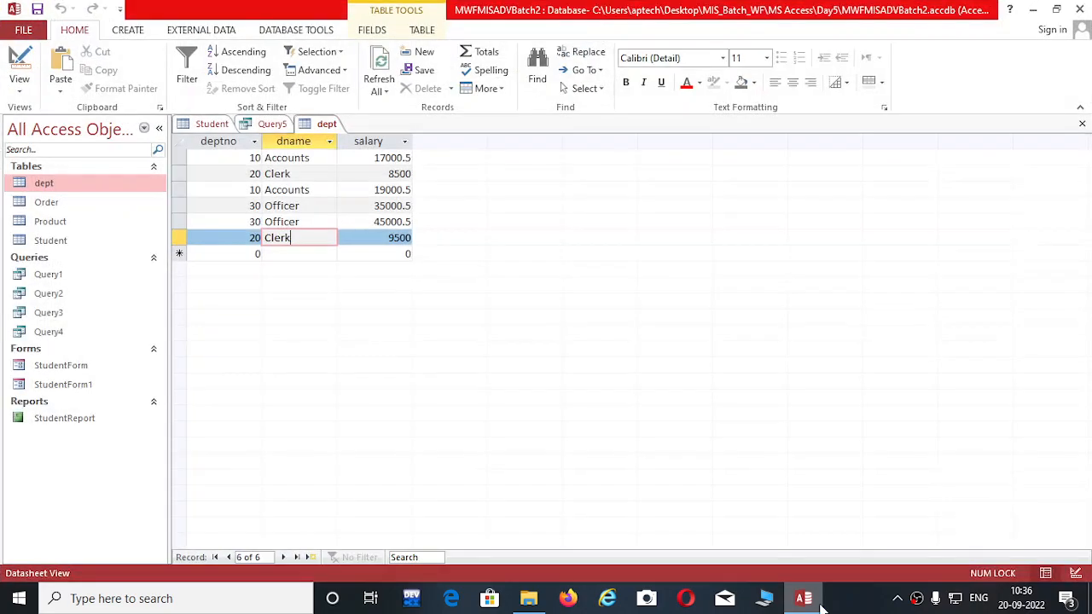
left_click(820, 606)
double_click(278, 179)
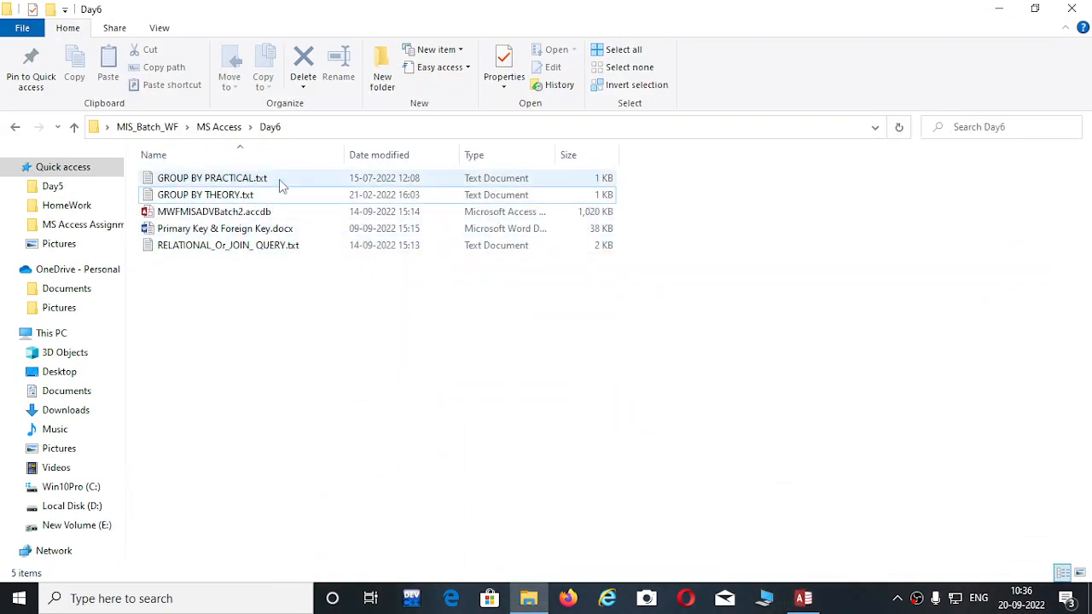
Reduce the text zoom of the practical exercises to 50%.
double_click(489, 284)
left_click(570, 252)
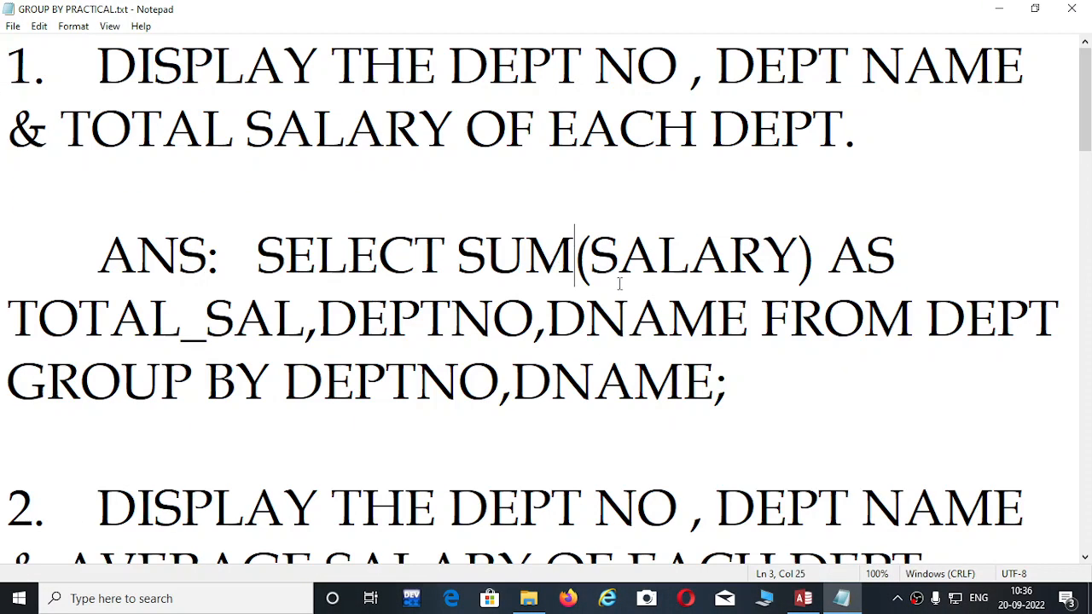
scroll(620, 285, "up", 1)
scroll(619, 285, "down", 3)
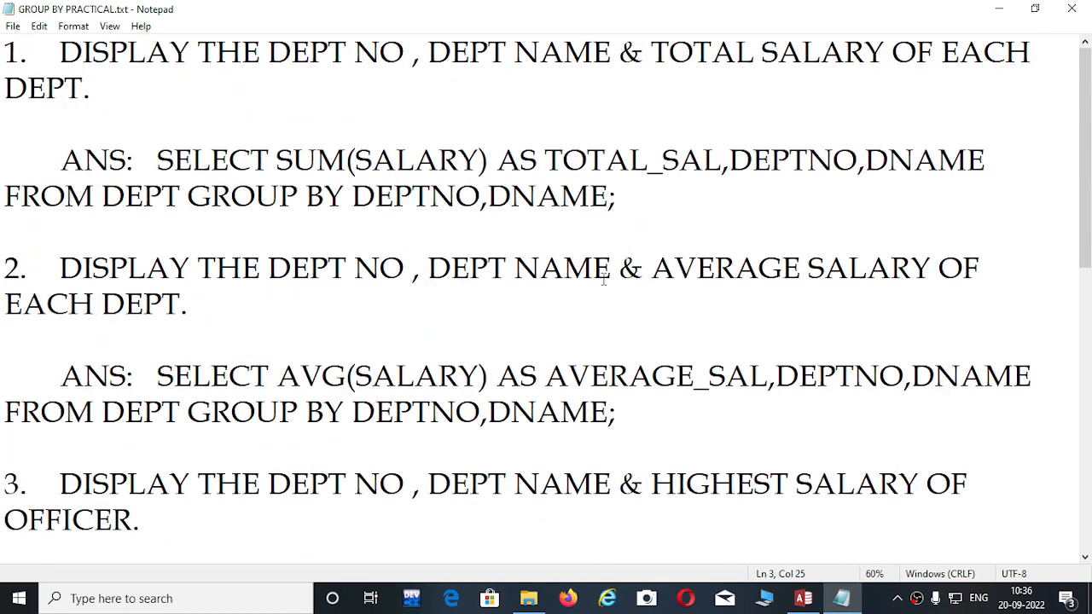
scroll(605, 273, "down", 1)
left_click(546, 260)
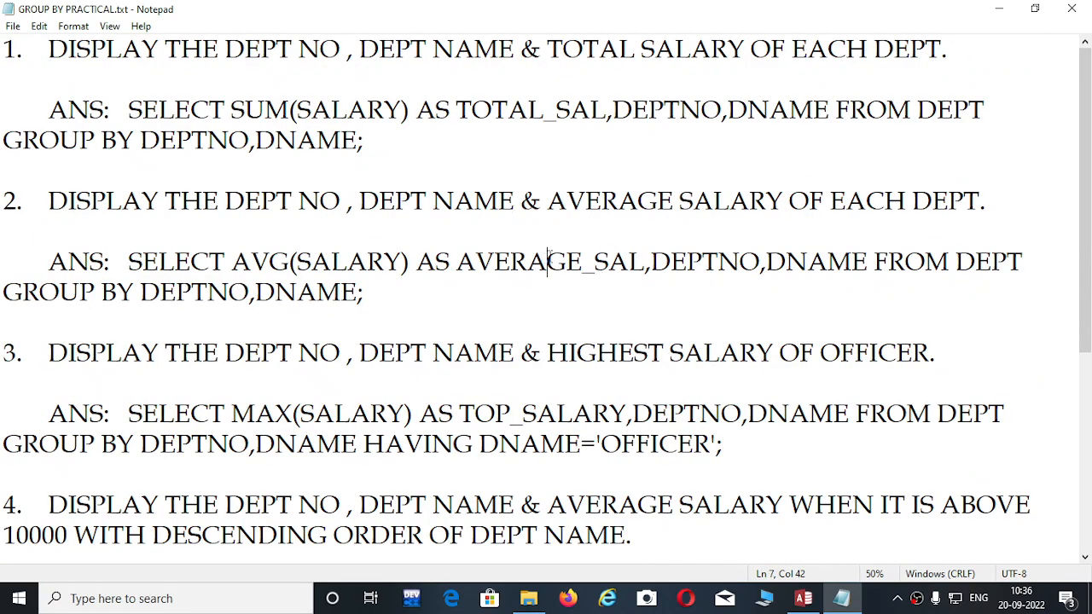
Look through the GROUP BY exercises and read exercise 1 on the total salary of each department.
left_click(447, 244)
left_click(624, 179)
scroll(612, 343, "down", 3)
scroll(465, 291, "up", 3)
left_click(466, 291)
left_click(246, 170)
left_click(53, 49)
left_click_drag(53, 49, 208, 52)
left_click(400, 243)
left_click_drag(53, 48, 358, 79)
left_click(435, 336)
Copy exercise 1's SELECT SUM(SALARY) statement and, in Access, replace Query5's SQL with it.
left_click_drag(127, 111, 375, 155)
key("ctrl+c")
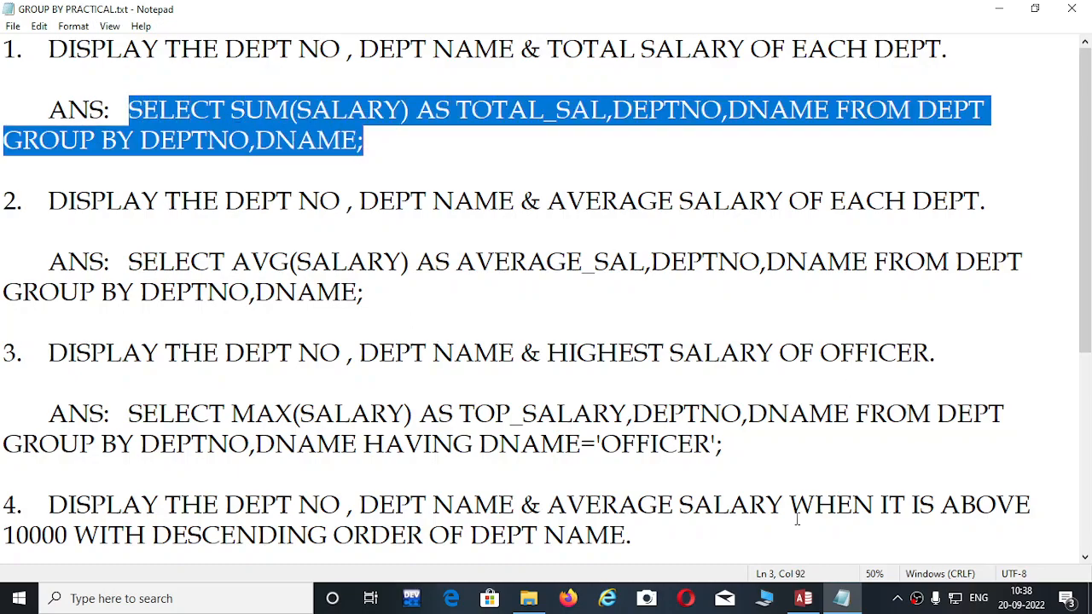
left_click(802, 599)
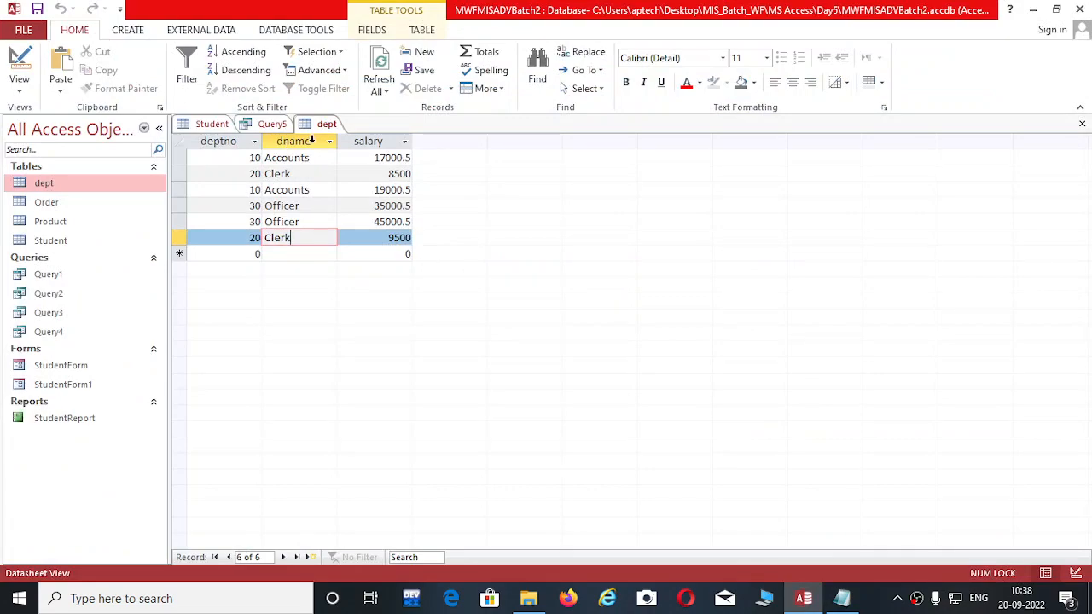
right_click(284, 126)
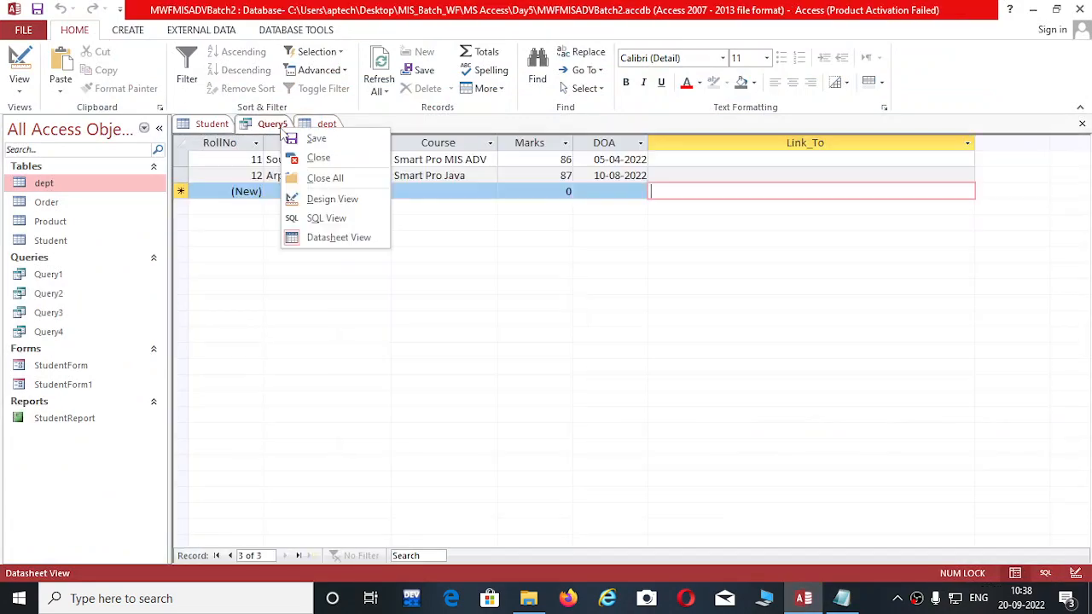
left_click(337, 219)
left_click_drag(473, 142, 129, 145)
key("ctrl+v")
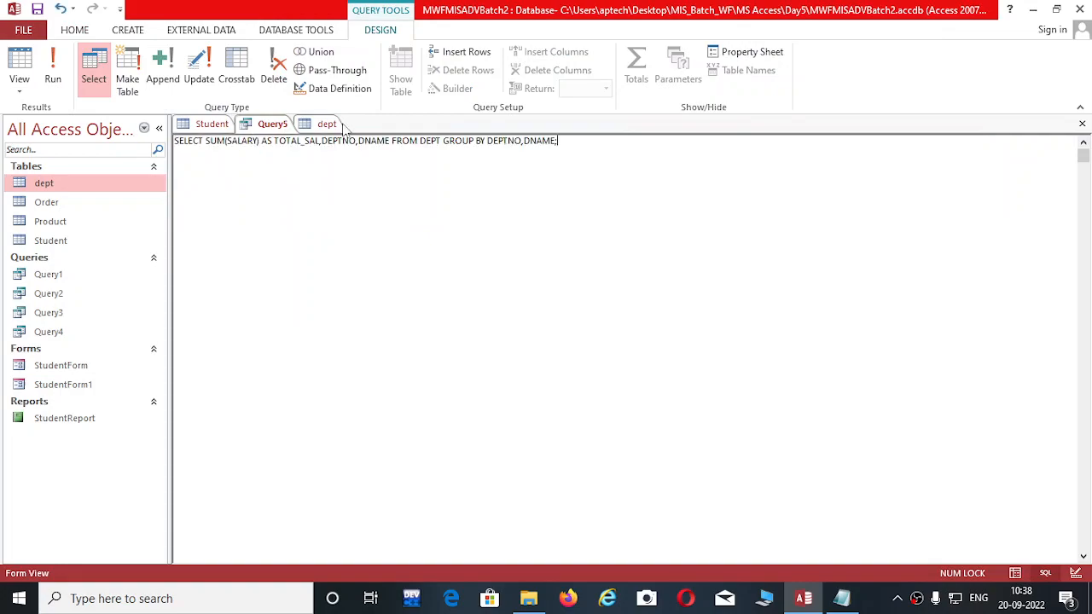
Run the total salary query in Datasheet View and save it as Query5.
right_click(286, 126)
left_click(350, 233)
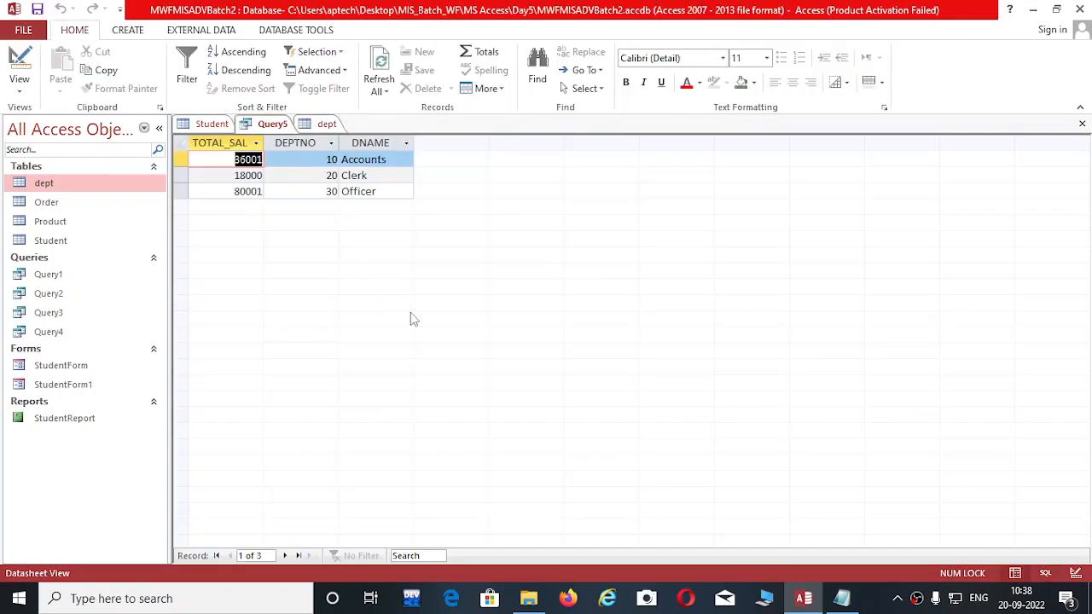
left_click(399, 189)
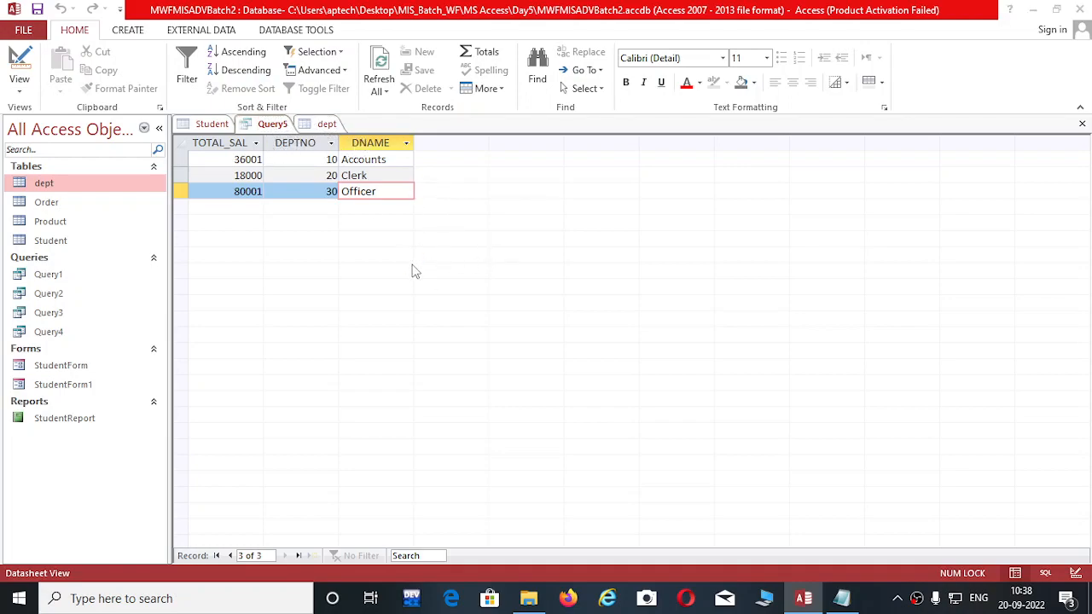
key("ctrl+s")
left_click(553, 239)
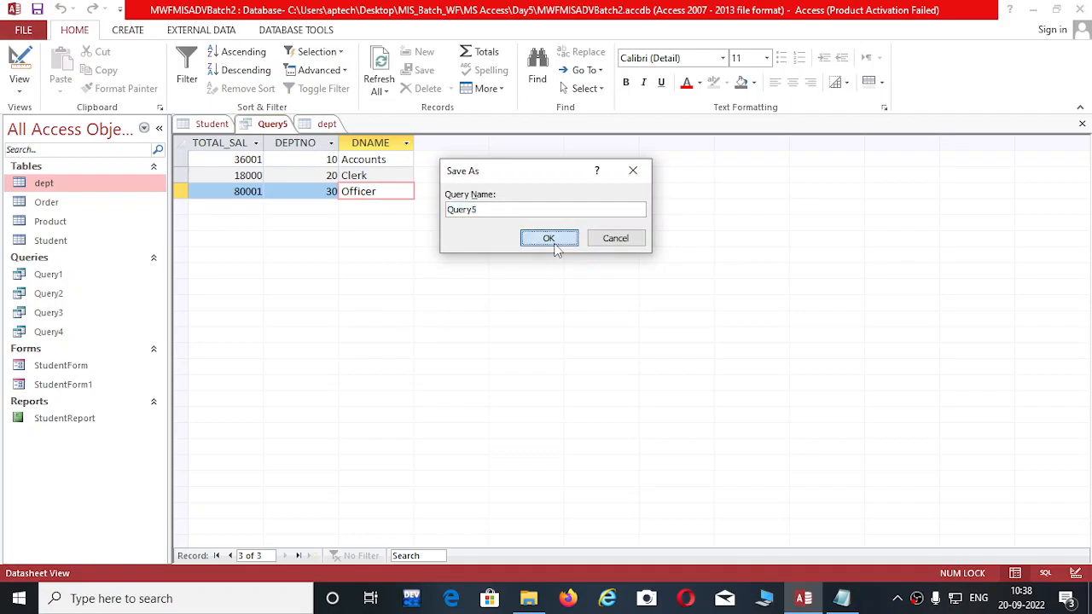
left_click(396, 174)
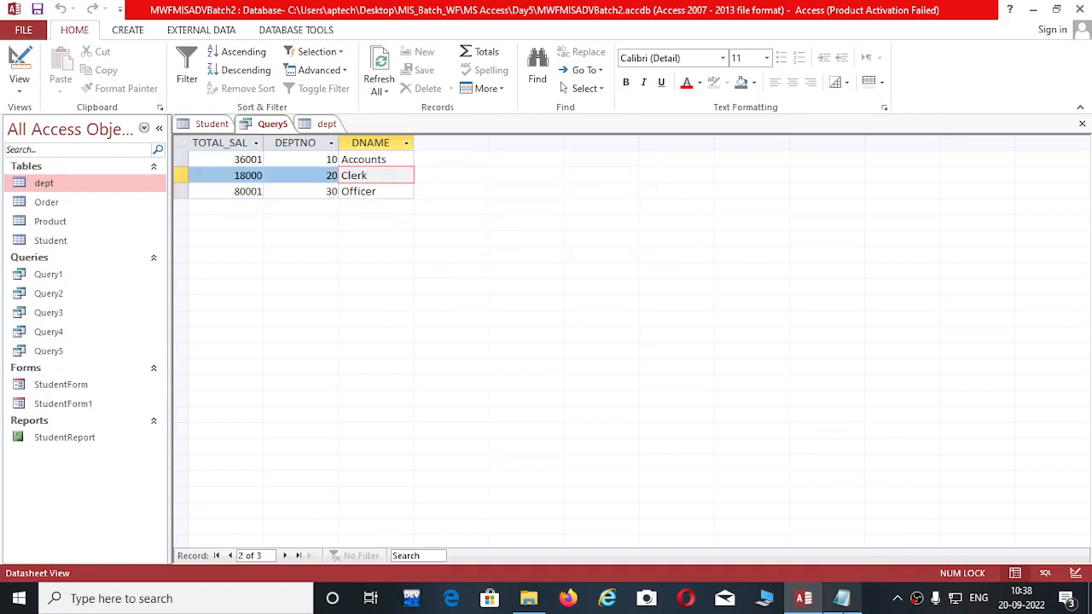
Switch back to the GROUP BY PRACTICAL notes, review exercise 1's statement and read exercise 2 on average salary.
left_click(841, 598)
left_click(474, 352)
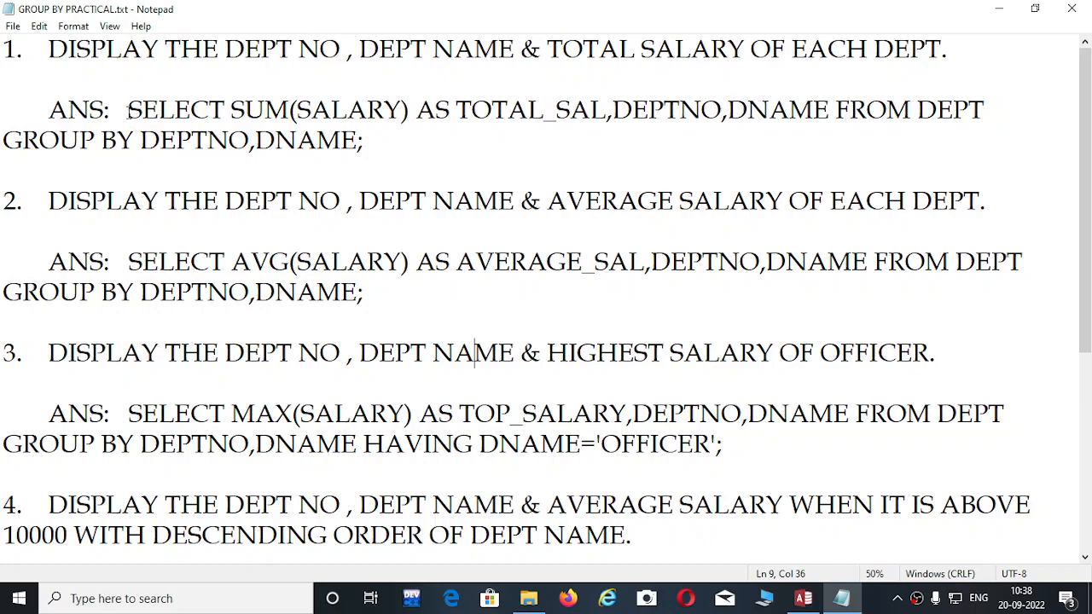
left_click_drag(128, 111, 369, 162)
left_click(491, 294)
left_click(476, 262)
left_click(461, 295)
scroll(277, 211, "down", 1)
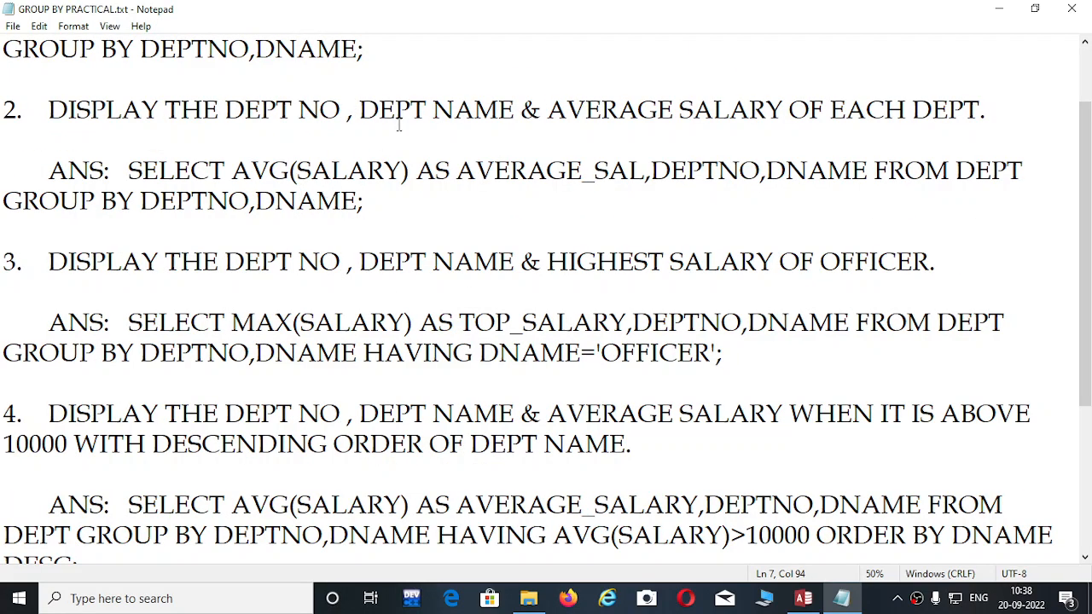
left_click(281, 227)
left_click(230, 322)
Examine the AVG(SALARY) expression and the DEPTNO column in exercise 2's SELECT statement.
left_click_drag(128, 171, 416, 171)
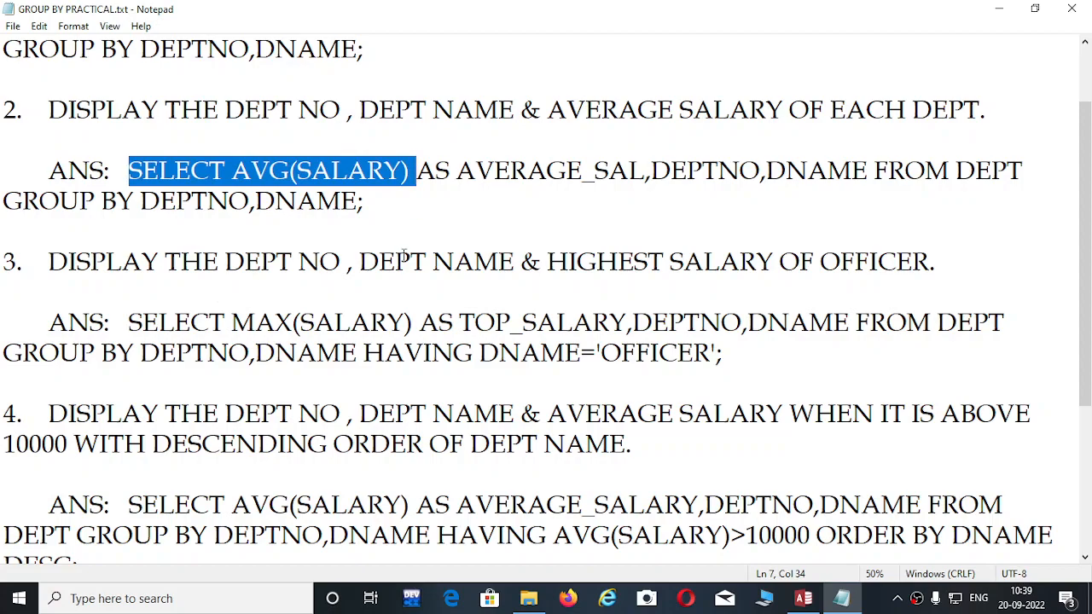
left_click(251, 223)
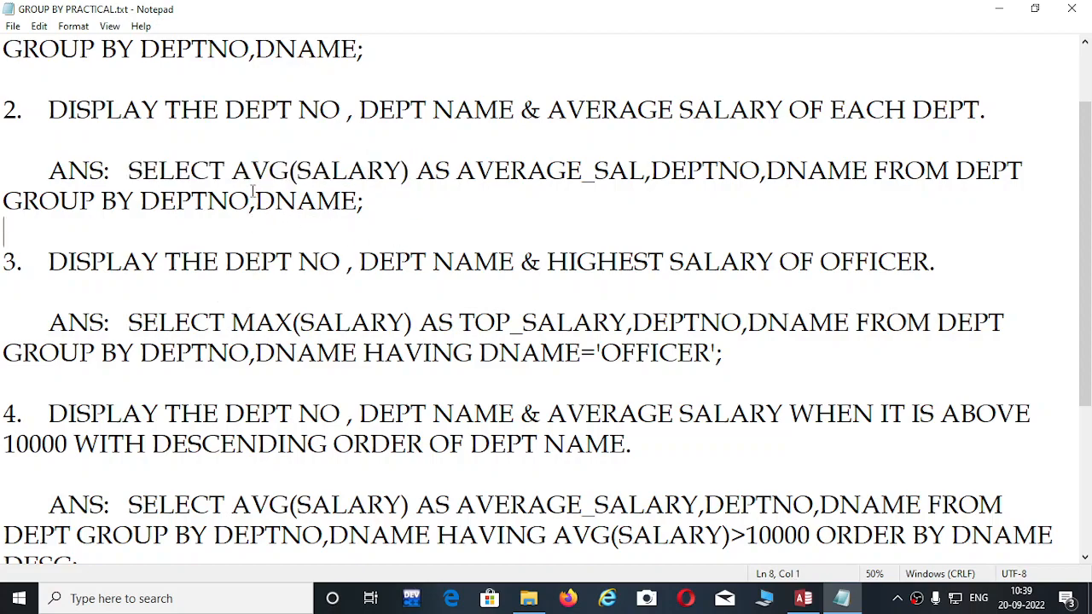
left_click_drag(231, 170, 411, 171)
left_click(413, 230)
left_click_drag(647, 171, 739, 170)
left_click(776, 224)
left_click(372, 203)
Copy exercise 2's SELECT AVG(SALARY) statement and, in Access, replace Query5's SQL with it.
left_click_drag(128, 170, 365, 201)
key("ctrl+c")
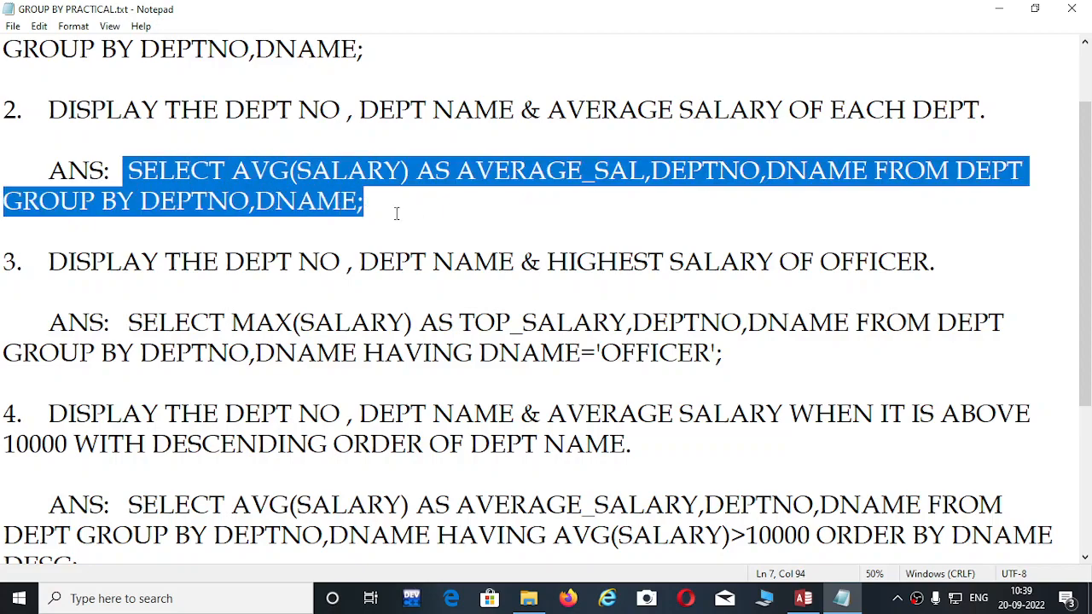
left_click(522, 350)
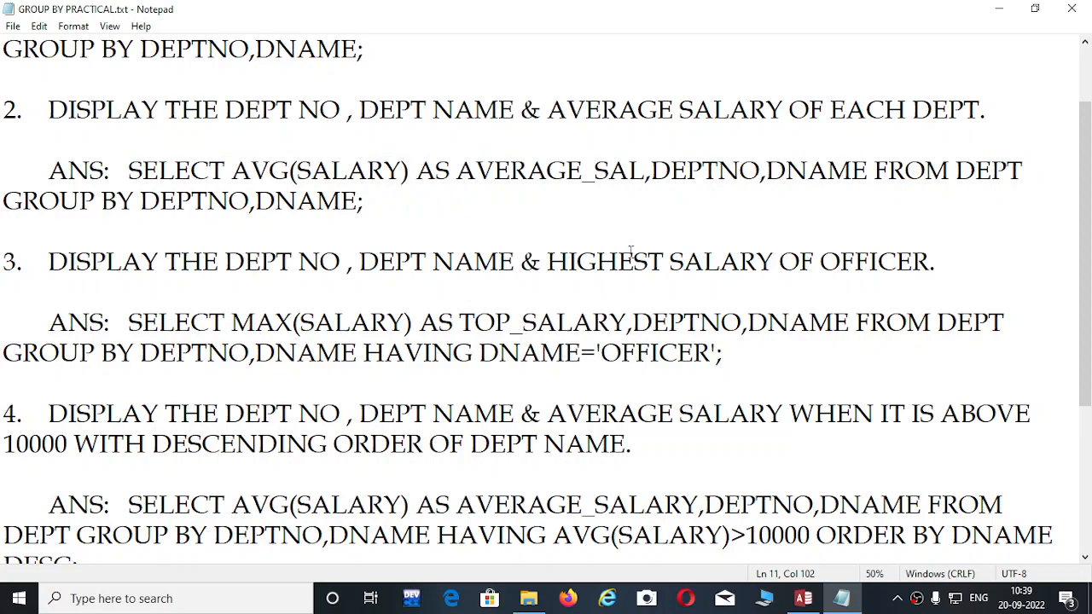
left_click(802, 598)
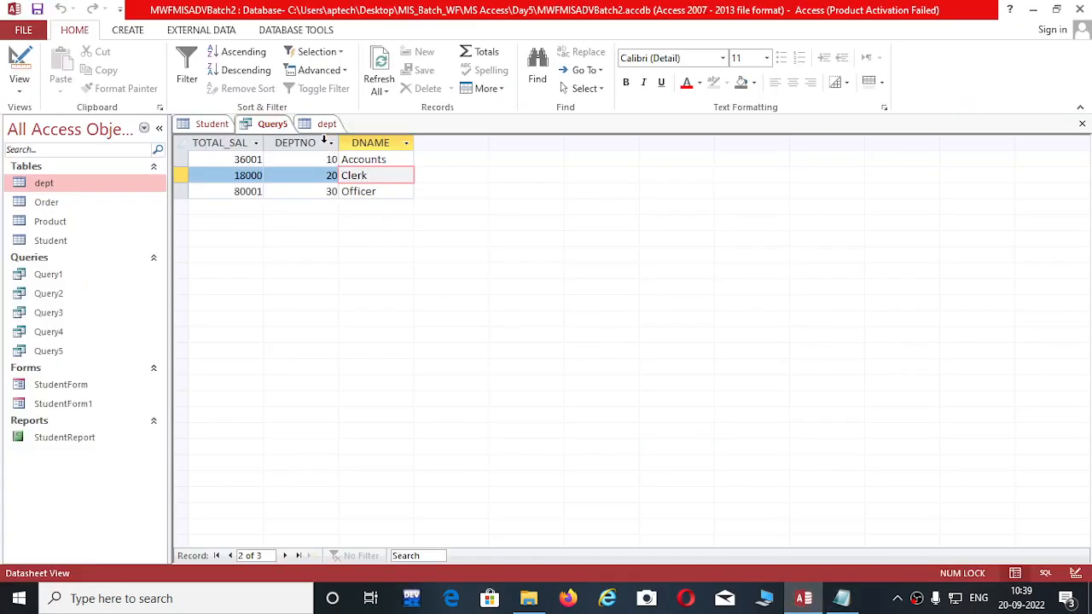
right_click(284, 127)
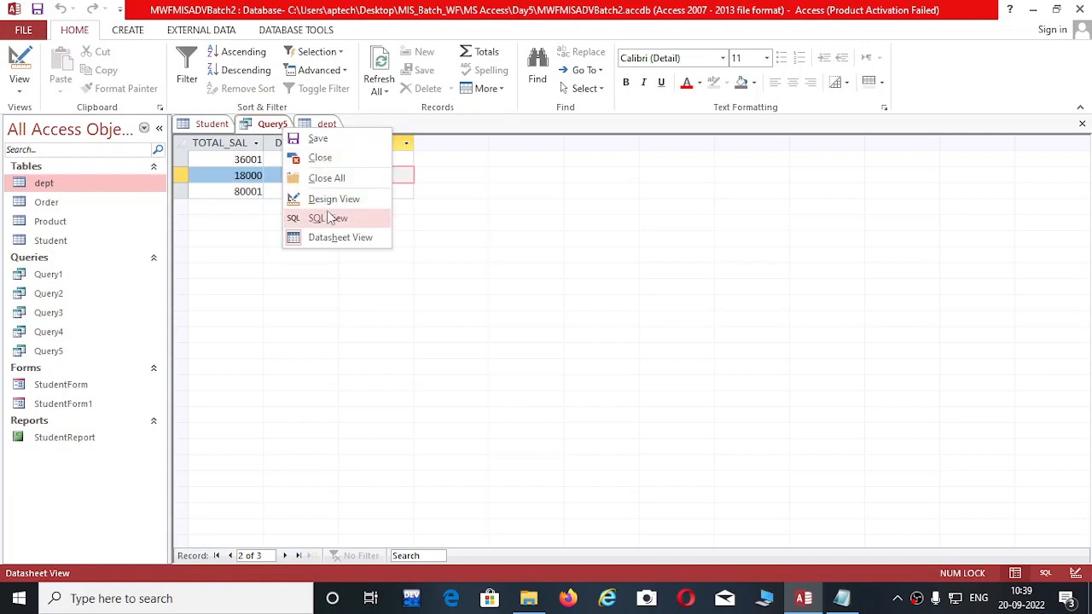
left_click(329, 218)
left_click_drag(570, 146, 157, 143)
key("ctrl+v")
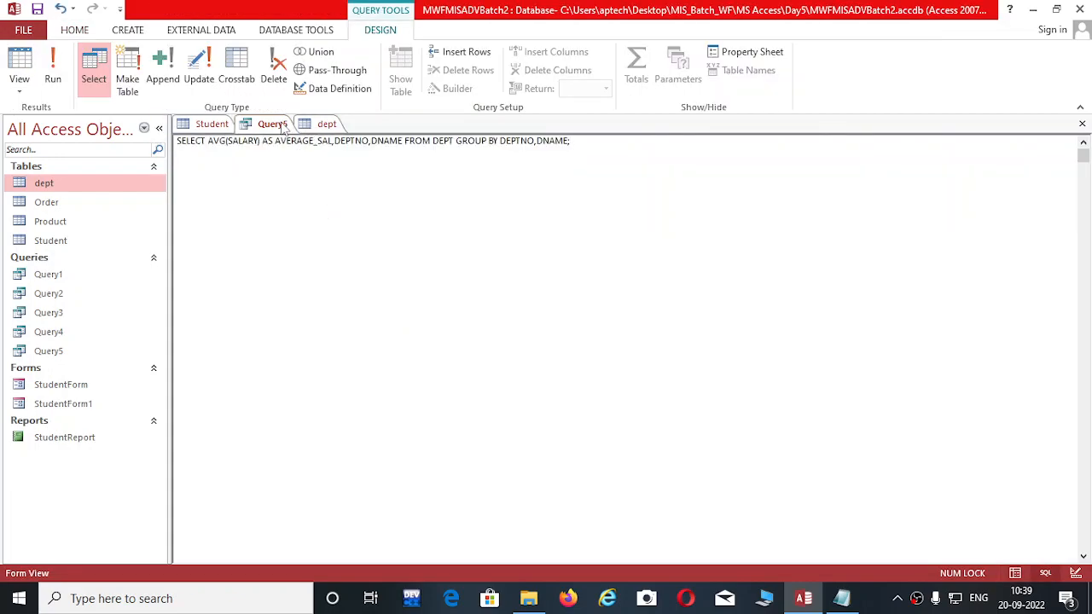
Run the average salary query in Datasheet View and widen the AVERAGE_SAL column to show its full heading.
right_click(285, 127)
left_click(340, 234)
left_click(292, 192)
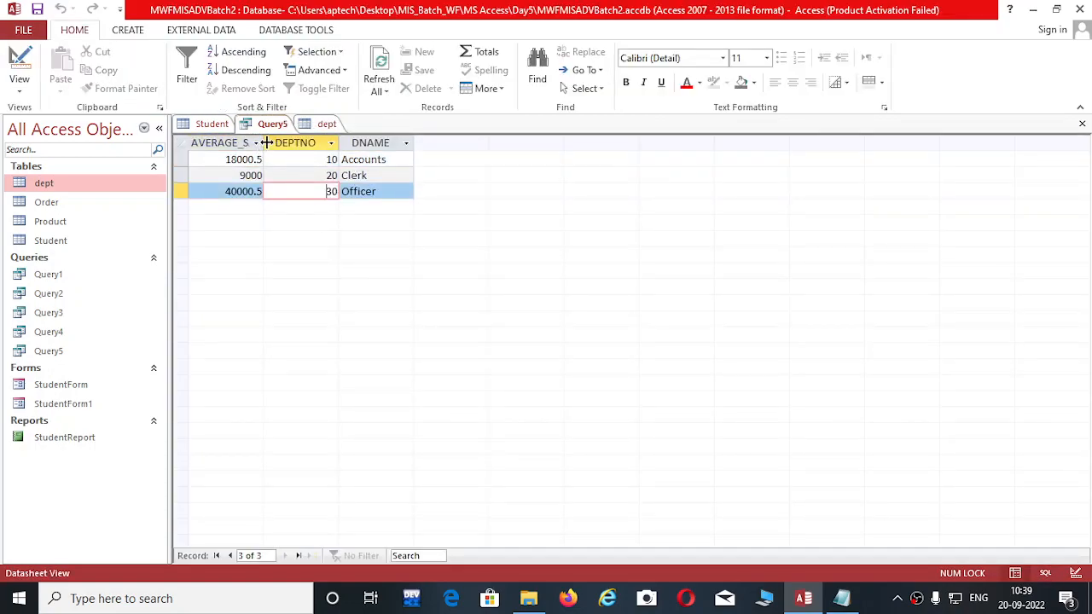
left_click_drag(264, 143, 298, 142)
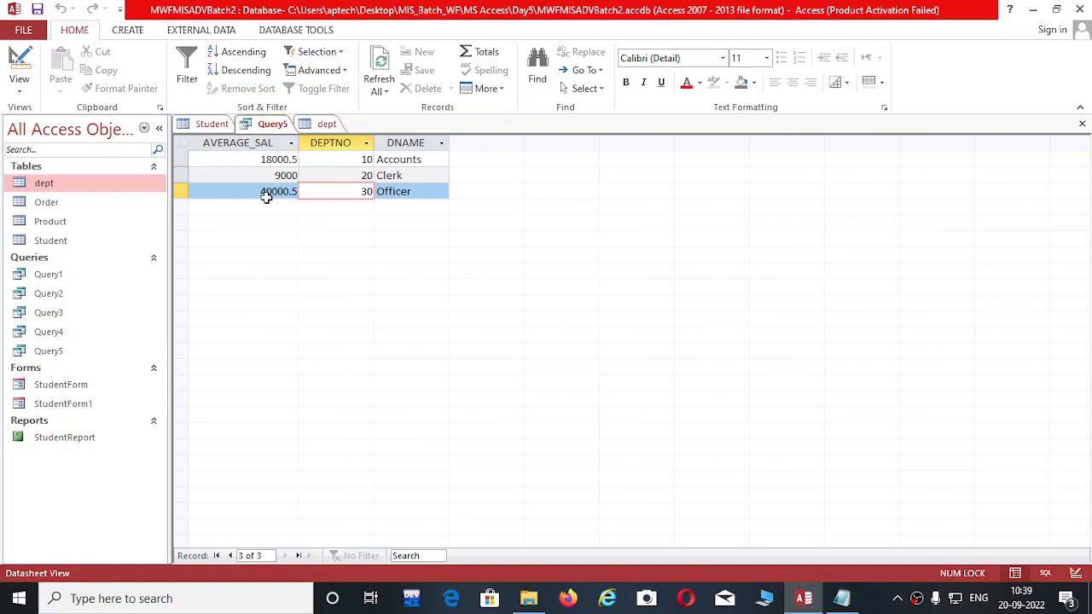
left_click(328, 162)
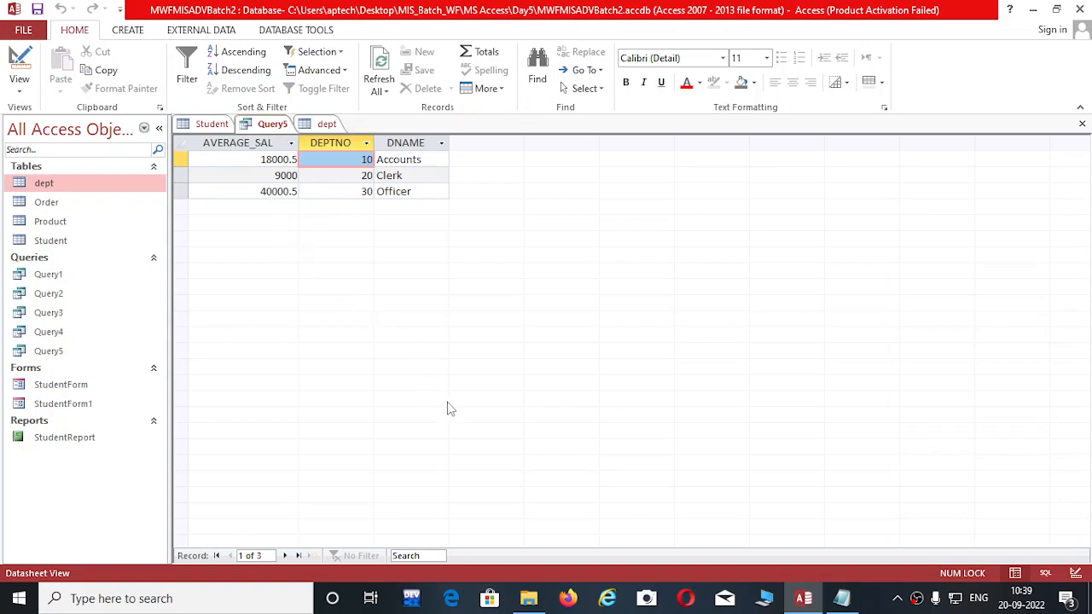
left_click(327, 181)
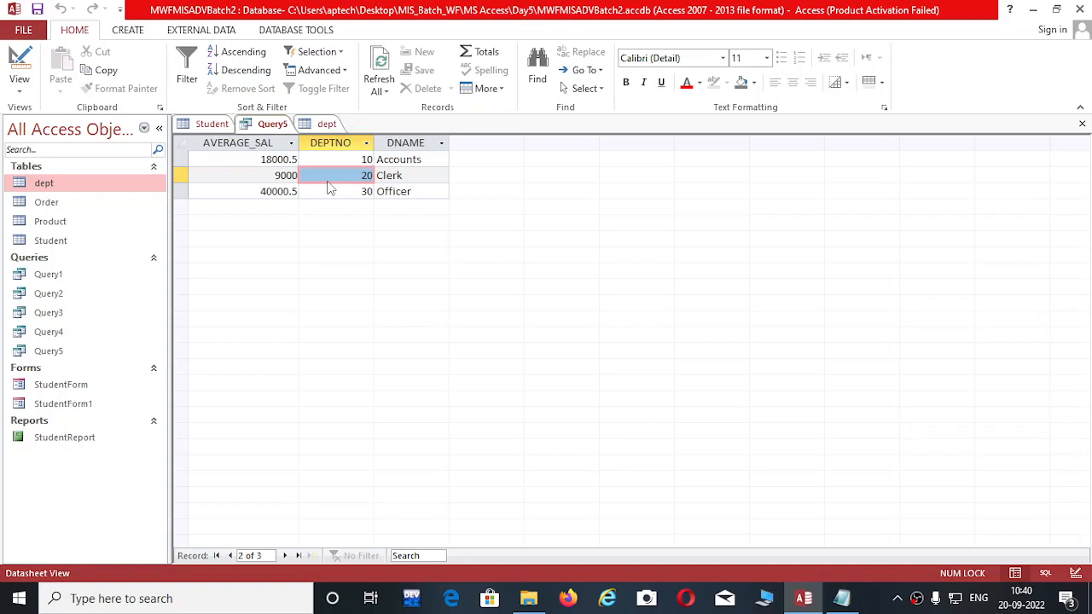
Return to the GROUP BY PRACTICAL notes and go over exercise 2's question and answer on average salary per department.
mouse_move(846, 604)
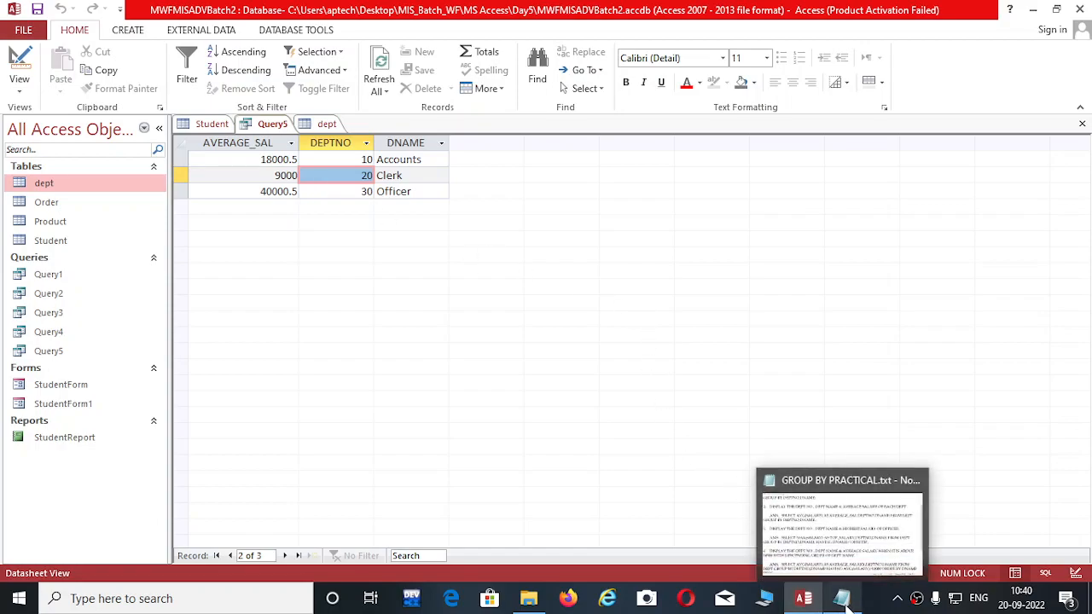
left_click(840, 520)
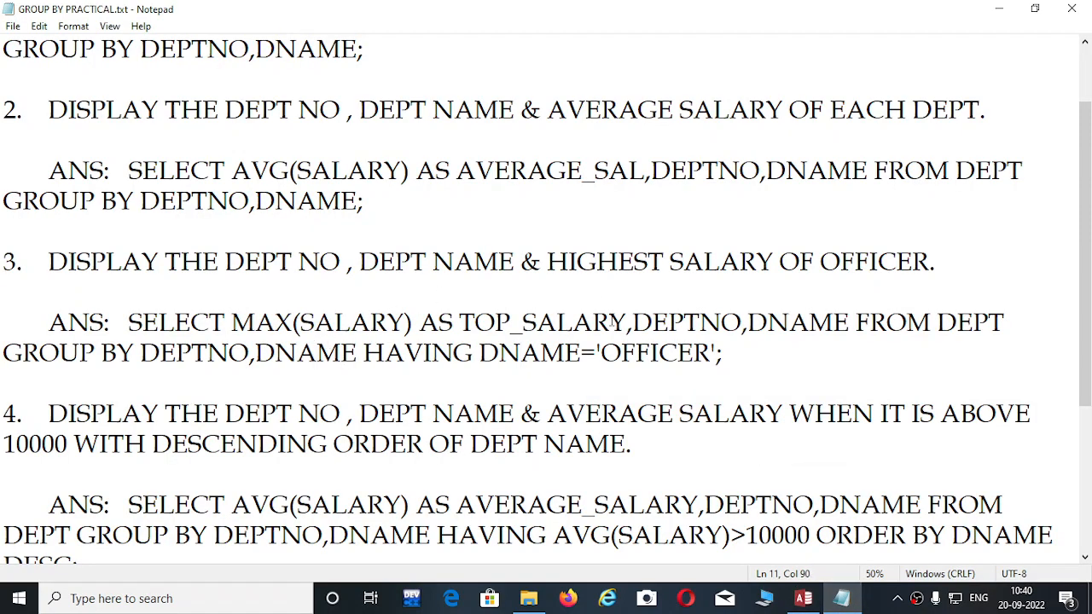
scroll(612, 322, "up", 1)
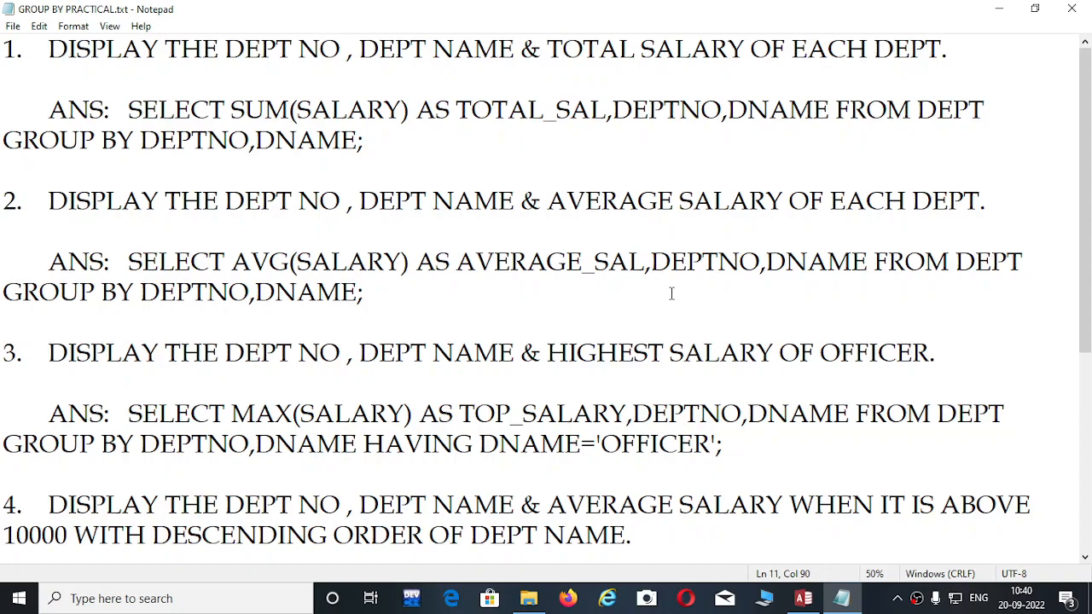
left_click(672, 294)
left_click(584, 316)
left_click(459, 261)
left_click(523, 212)
left_click(145, 292)
left_click(369, 261)
left_click_drag(47, 200, 499, 290)
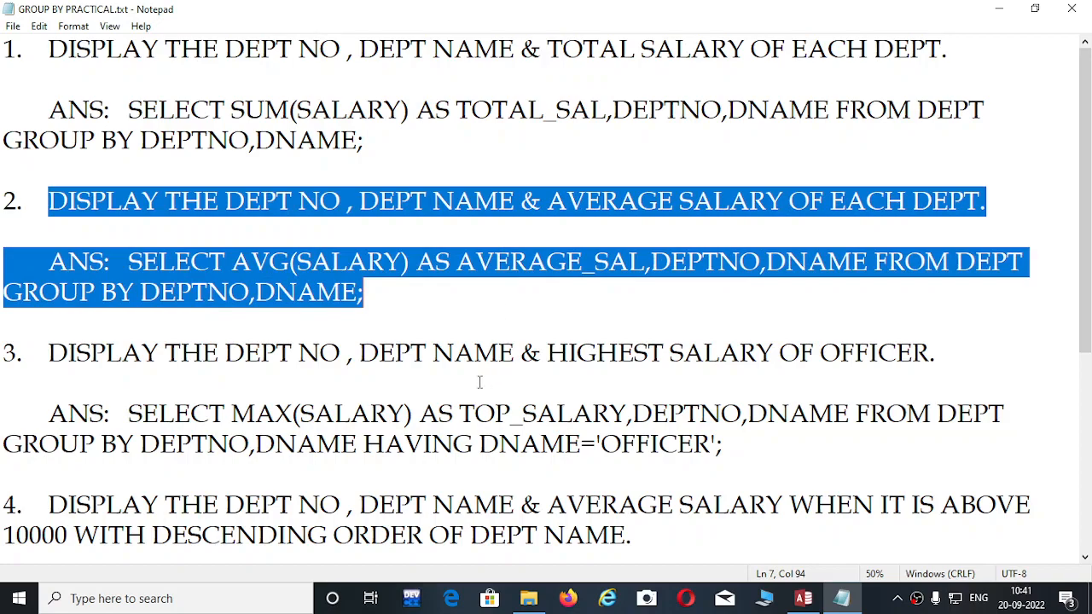
Review exercise 2's question, SELECT keyword and GROUP BY DEPTNO,DNAME clause, then switch to Access to check Query5's result.
left_click(411, 350)
left_click(252, 292)
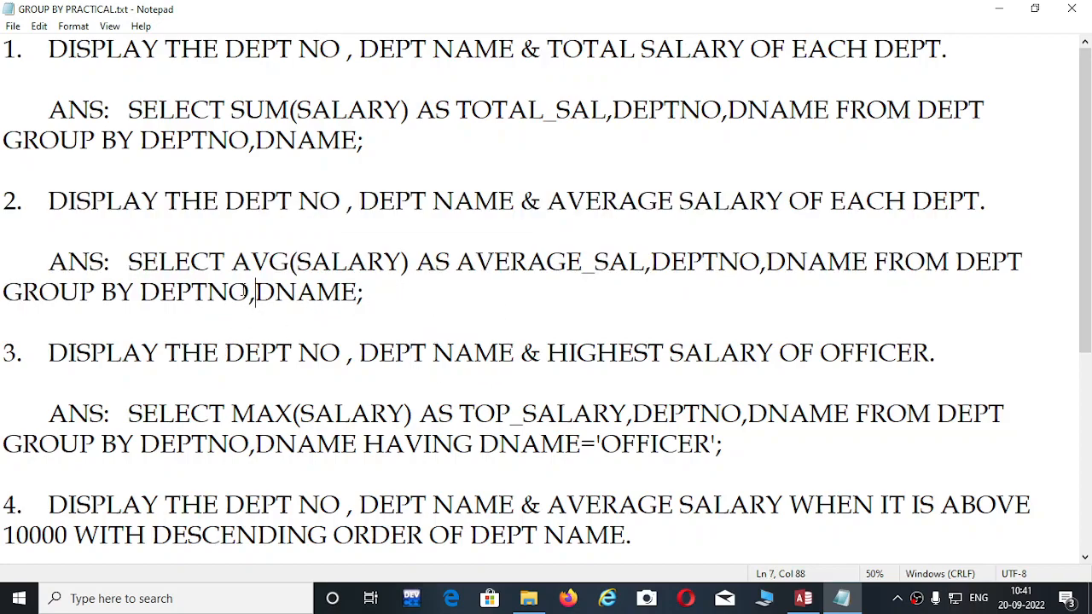
left_click(127, 261)
left_click_drag(128, 261, 188, 263)
left_click(276, 314)
left_click(140, 292)
left_click(208, 323)
left_click_drag(49, 201, 990, 223)
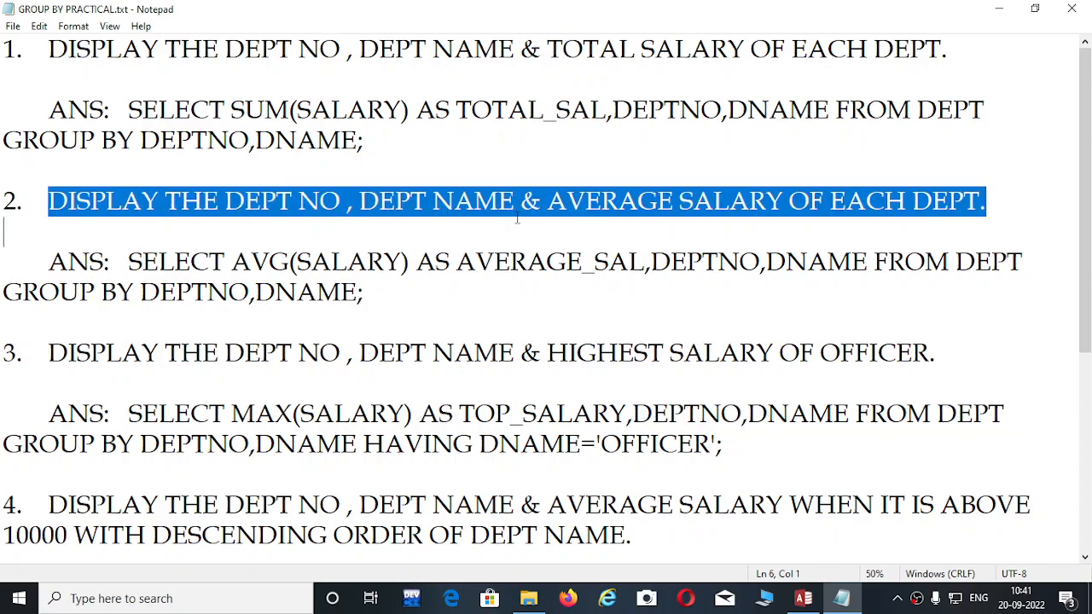
left_click(326, 314)
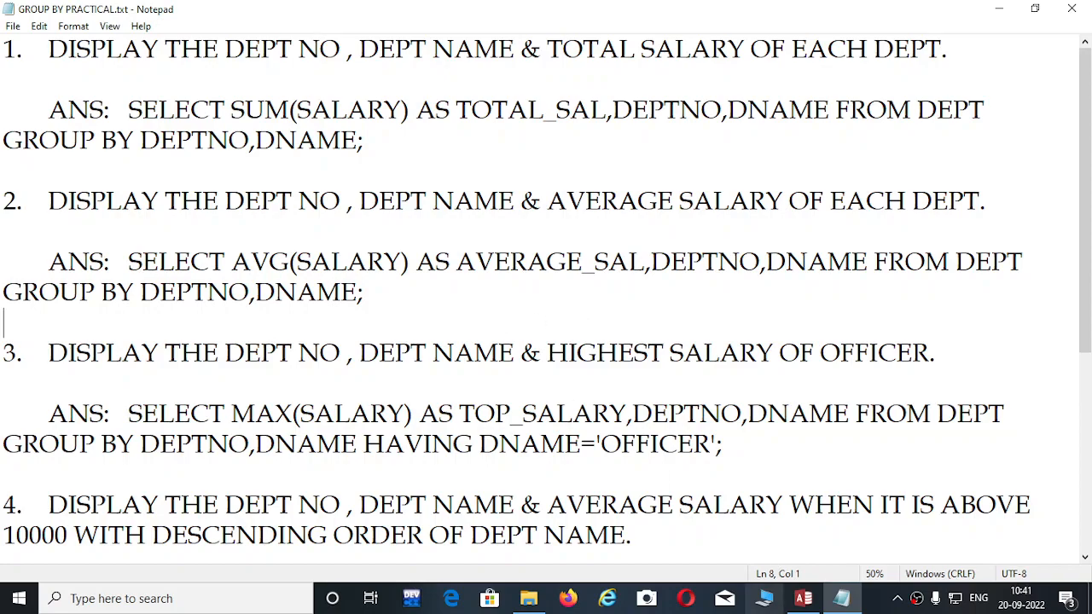
left_click(803, 599)
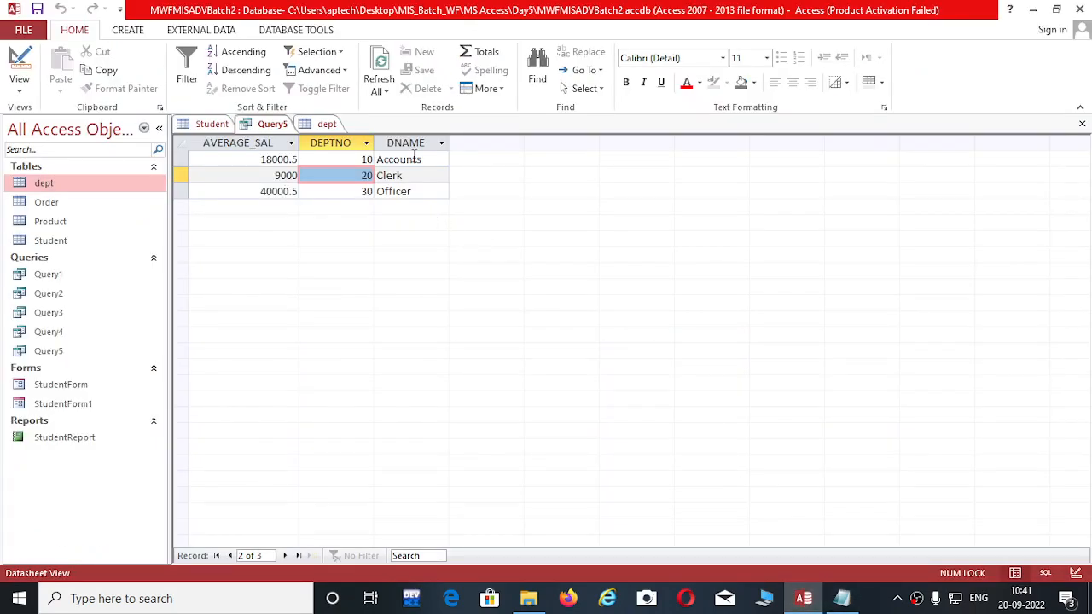
Return to the GROUP BY PRACTICAL notes in Notepad and read exercises 3 and 4 with their answers.
left_click(841, 599)
left_click(341, 346)
scroll(361, 307, "down", 1)
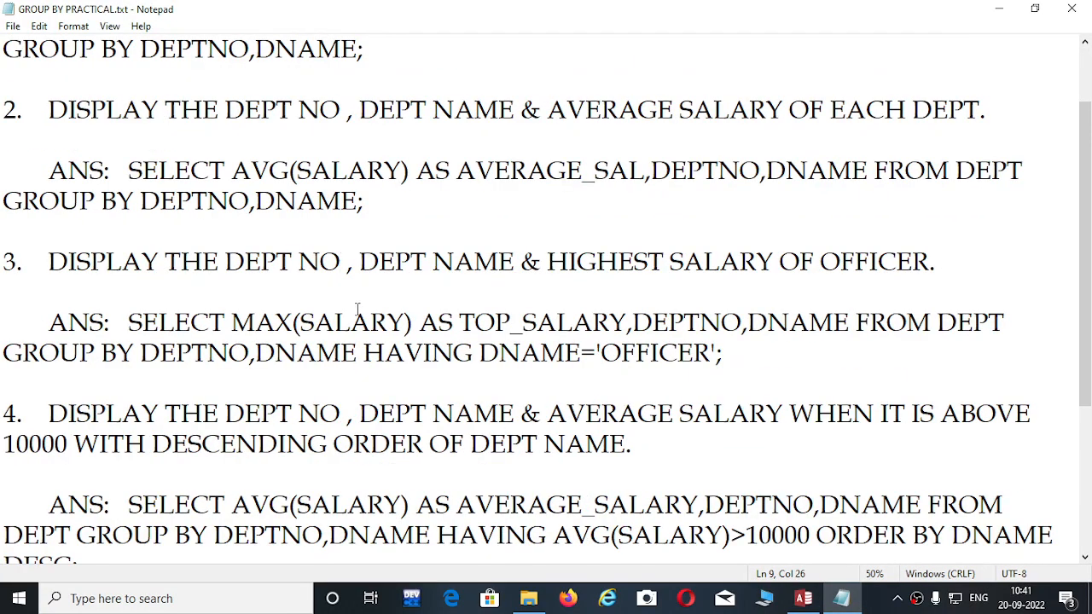
scroll(80, 210, "down", 1)
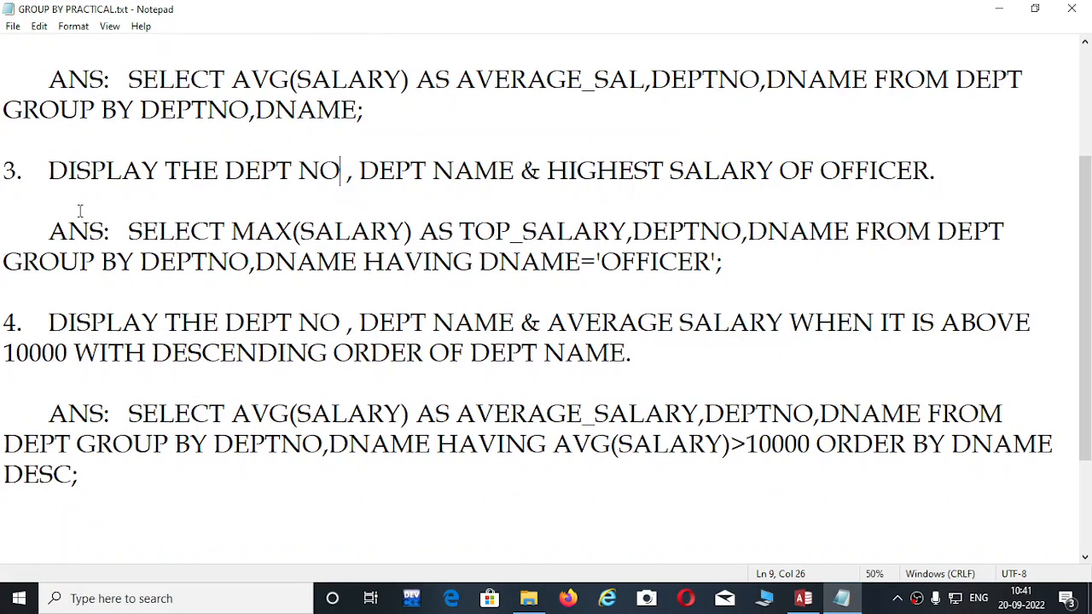
scroll(128, 214, "up", 2)
scroll(205, 249, "down", 2)
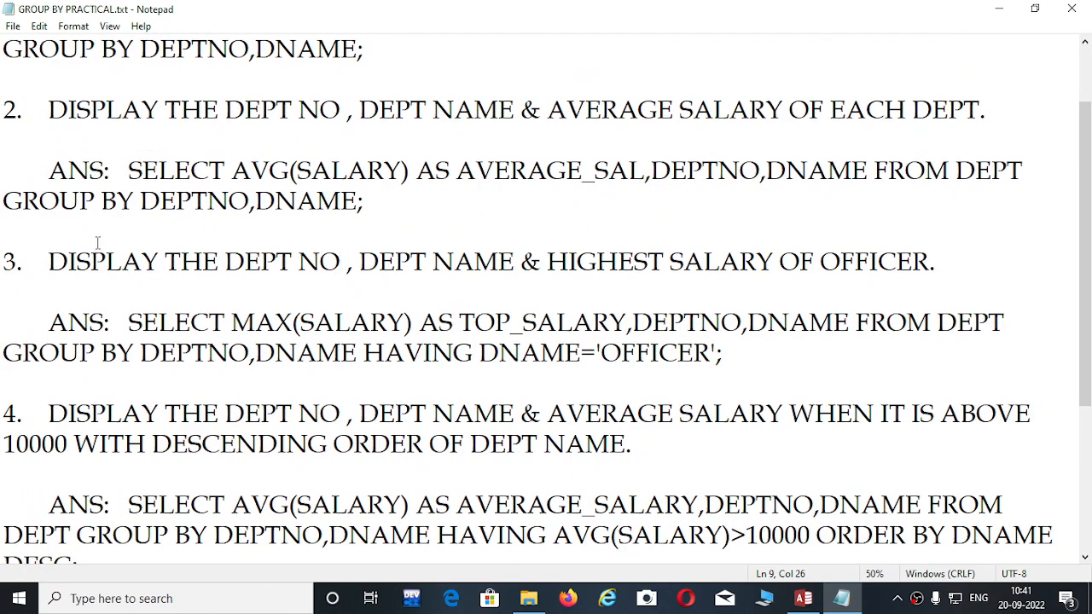
left_click(516, 322)
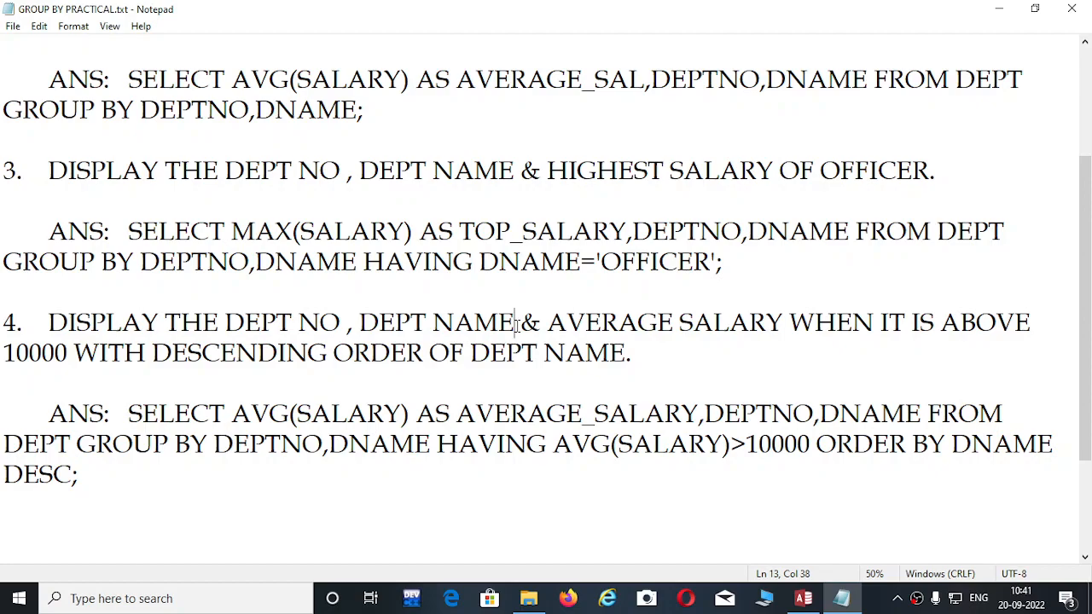
Compare exercise 1's SUM(SALARY) answer with exercise 3's question and answer on the highest salary of OFFICER.
scroll(460, 309, "up", 2)
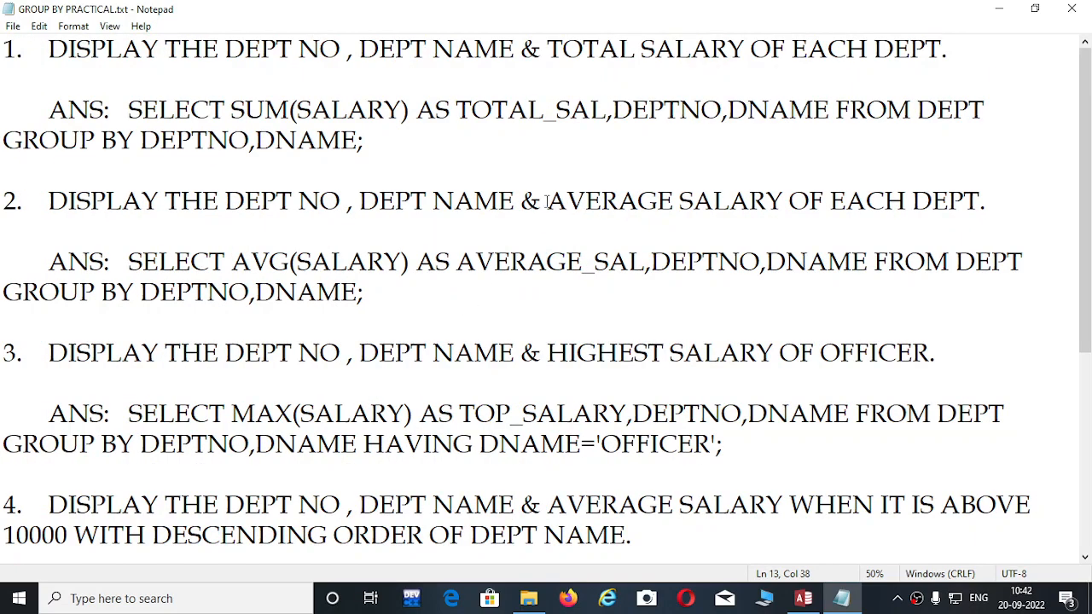
left_click_drag(117, 109, 376, 145)
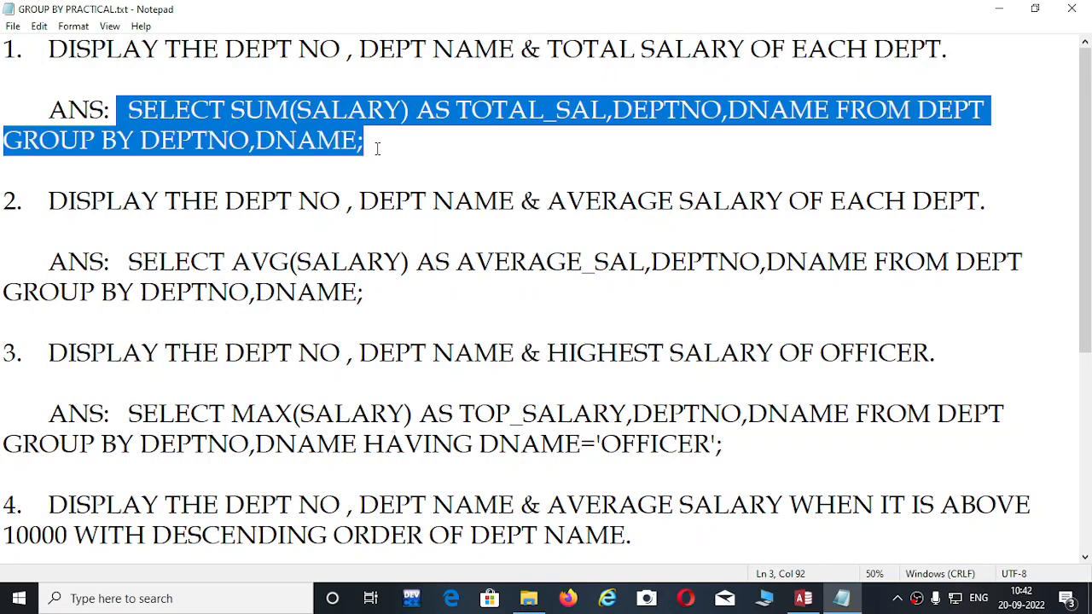
scroll(434, 272, "down", 2)
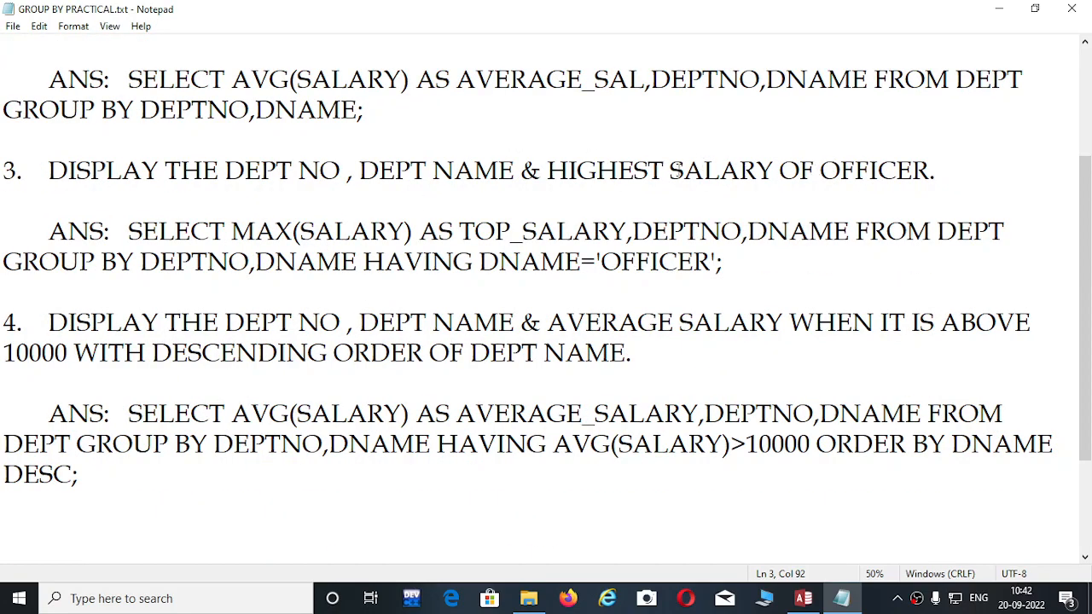
left_click_drag(670, 171, 936, 167)
scroll(438, 256, "up", 2)
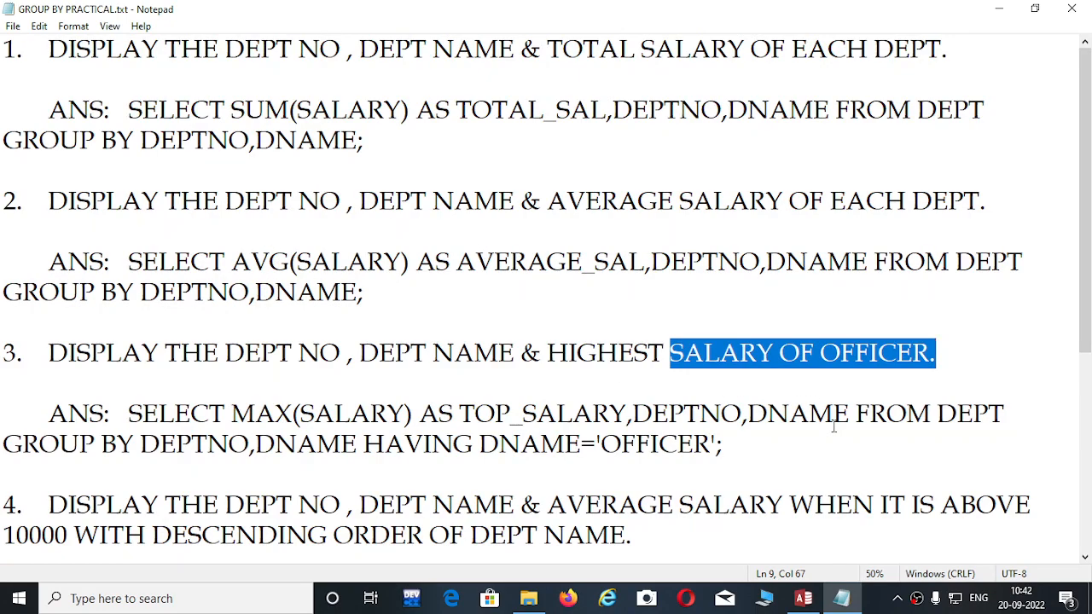
left_click(689, 390)
scroll(466, 373, "down", 1)
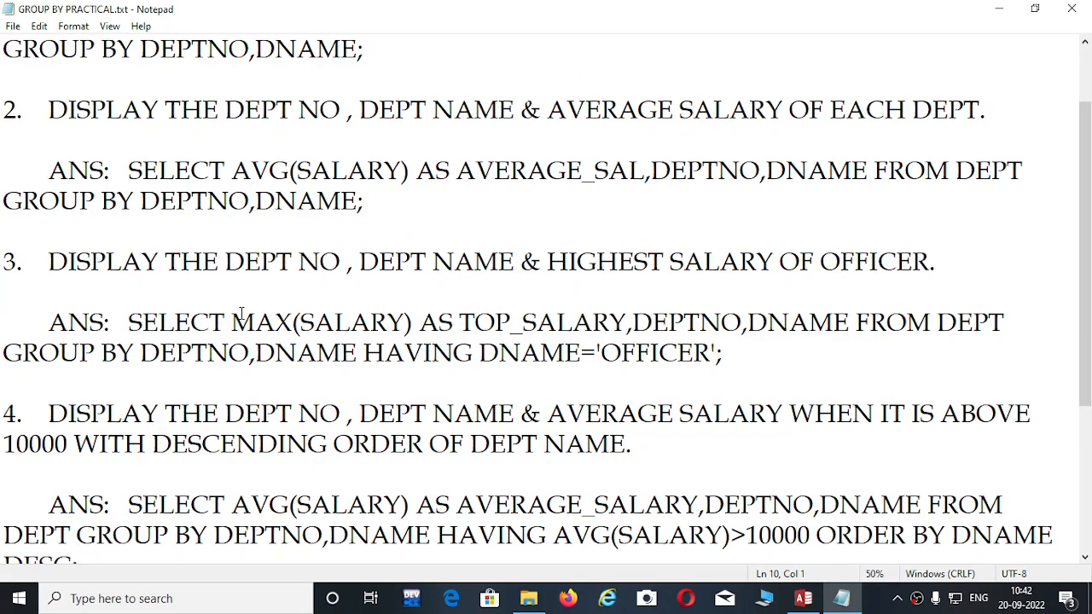
scroll(230, 312, "down", 1)
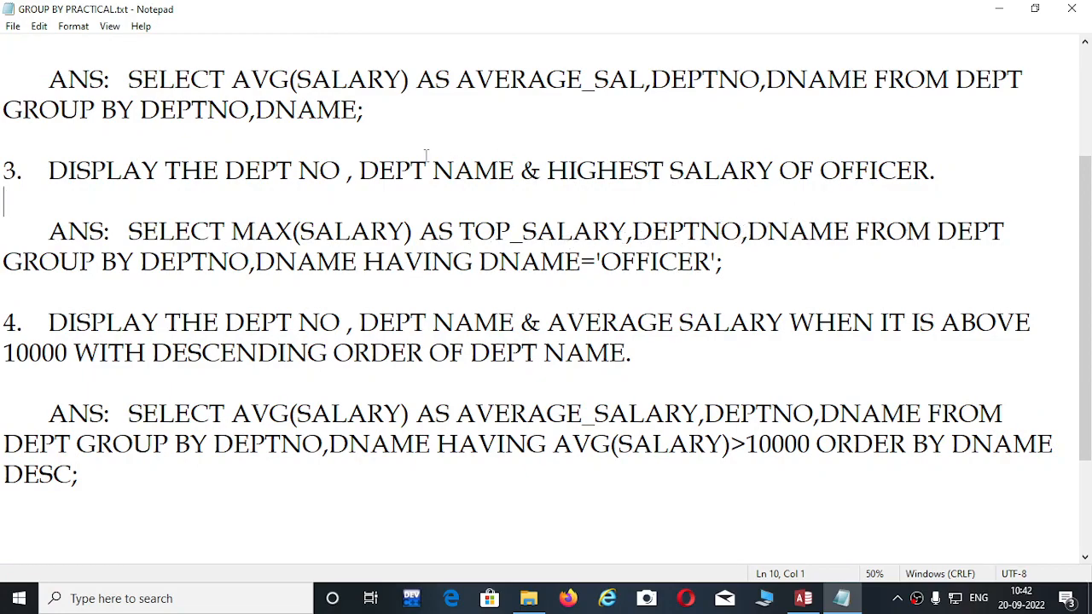
Examine the HAVING keyword and the DNAME='OFFICER' condition in exercise 3's answer.
left_click(345, 284)
left_click_drag(581, 262, 855, 258)
left_click(498, 320)
left_click_drag(362, 262, 471, 262)
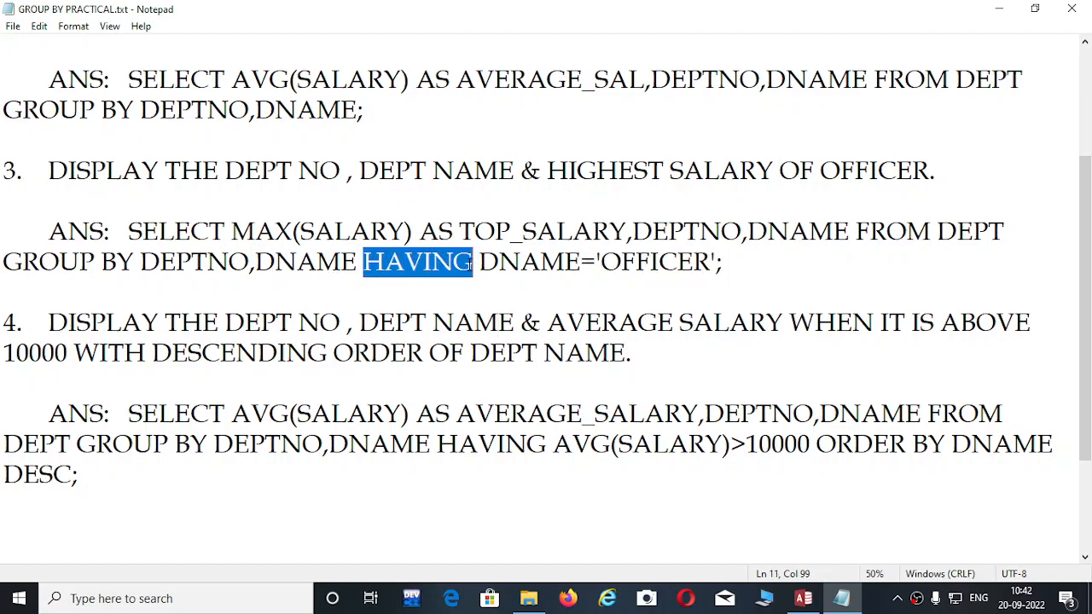
left_click(467, 385)
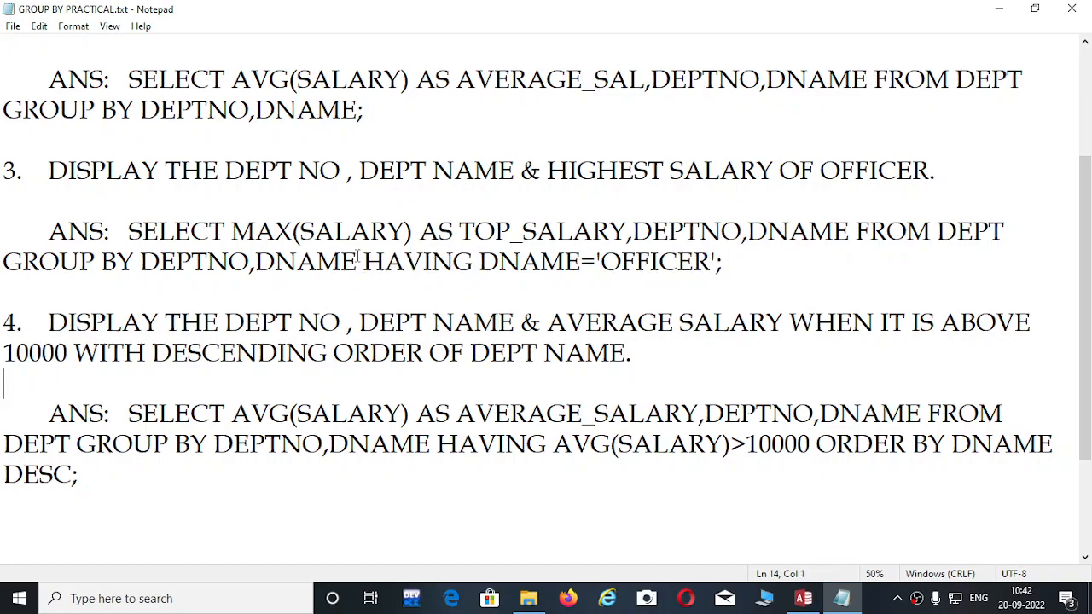
left_click(364, 262)
left_click_drag(364, 262, 472, 262)
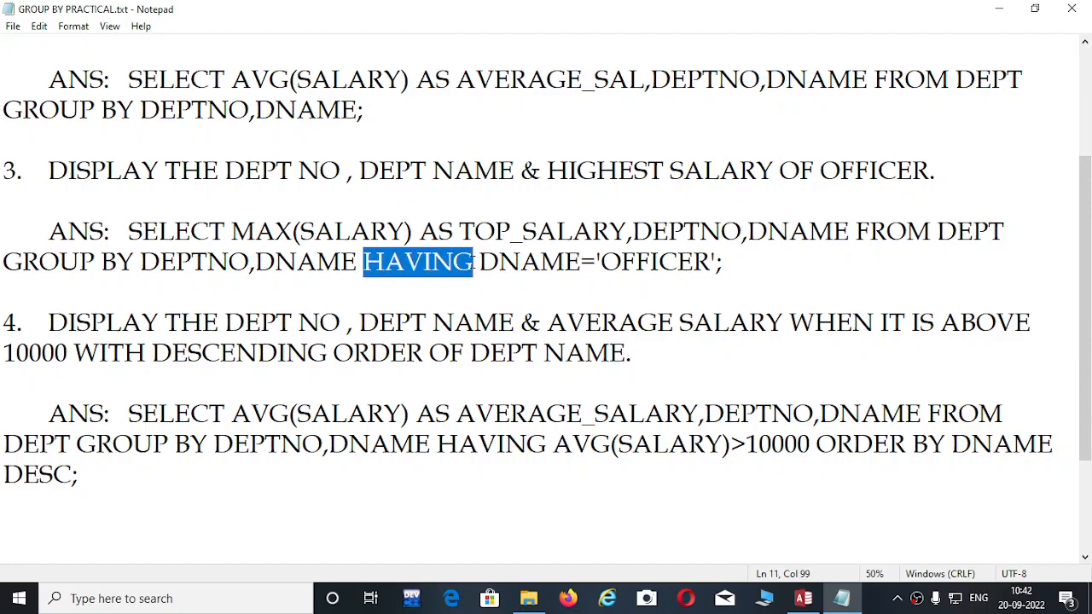
left_click(411, 322)
left_click_drag(410, 261, 472, 261)
left_click(476, 388)
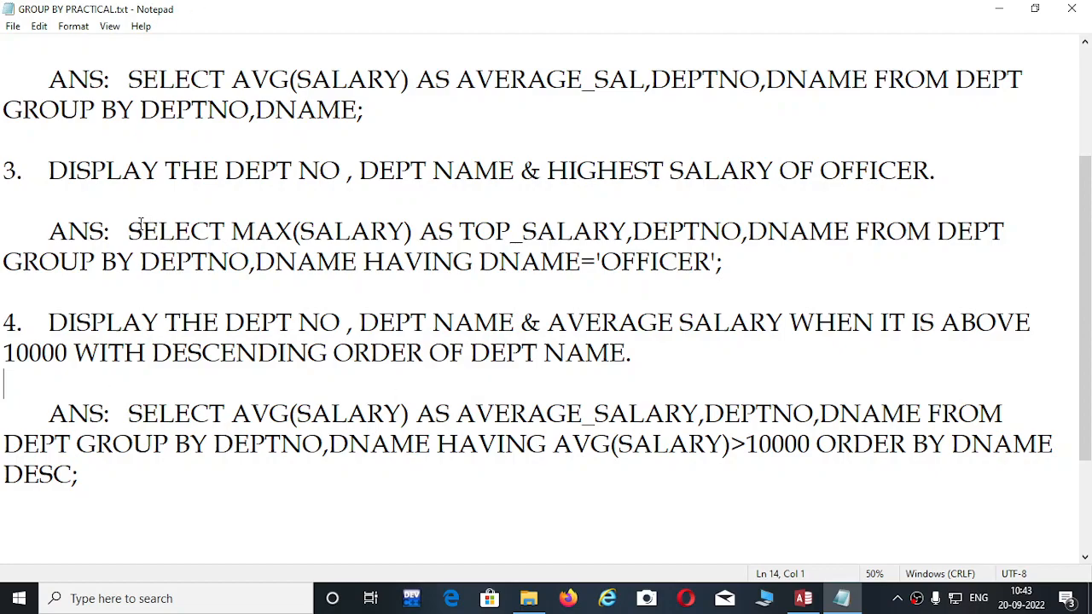
Copy exercise 3's SELECT MAX(SALARY) statement from the notes and replace Query5's SQL with it in Access.
left_click(803, 598)
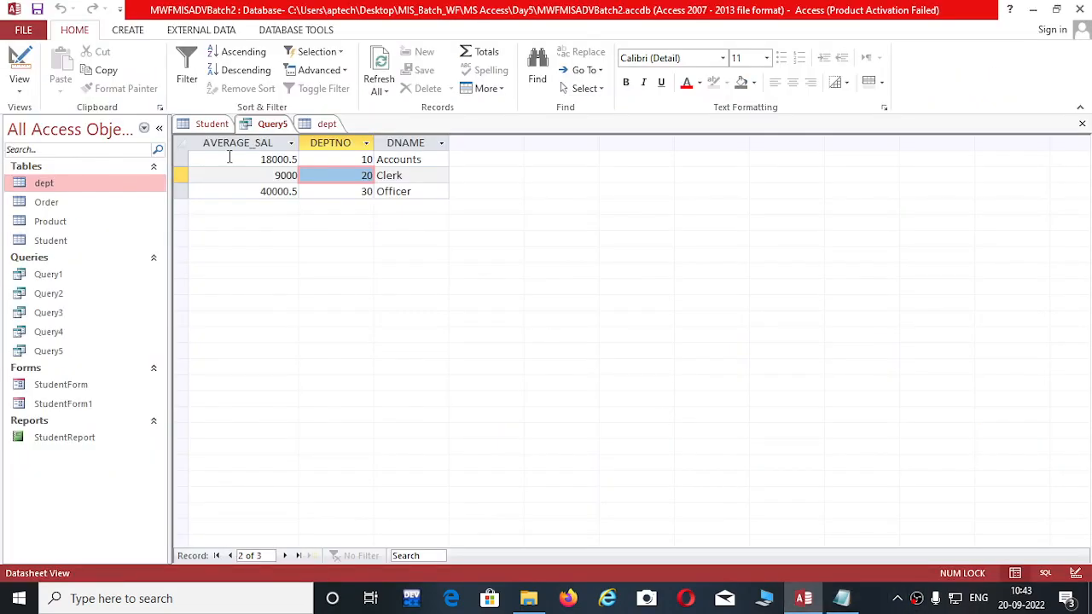
right_click(273, 125)
left_click(324, 214)
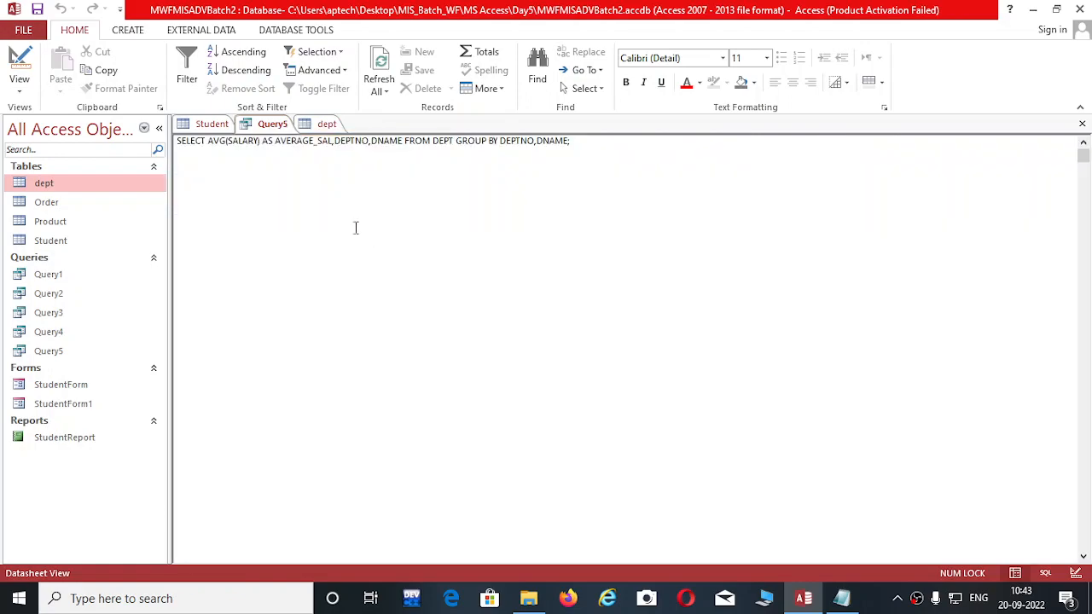
left_click(841, 598)
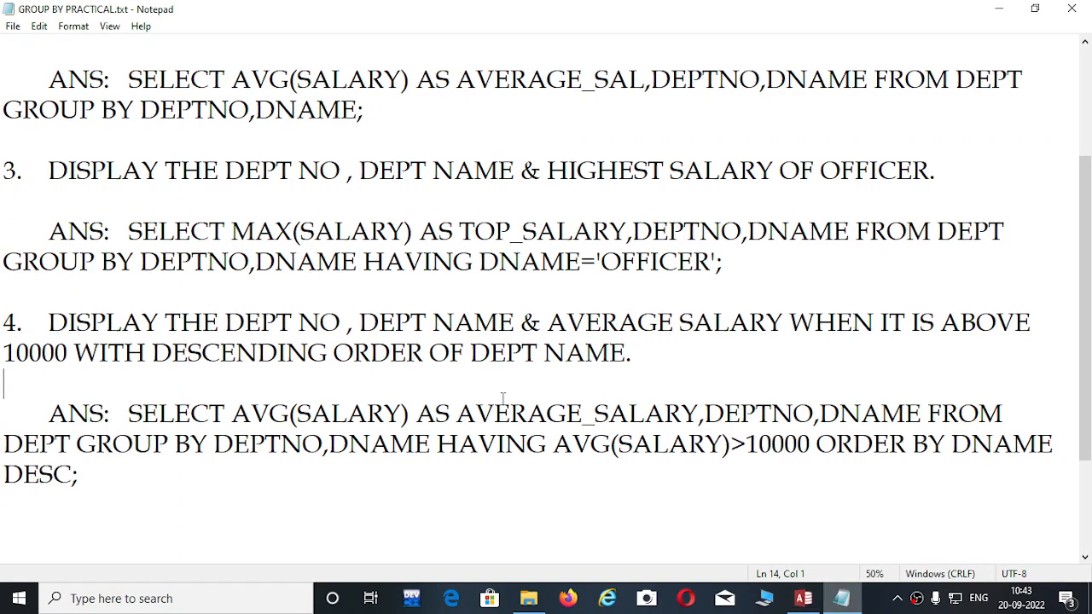
left_click_drag(129, 231, 612, 299)
key("ctrl+c")
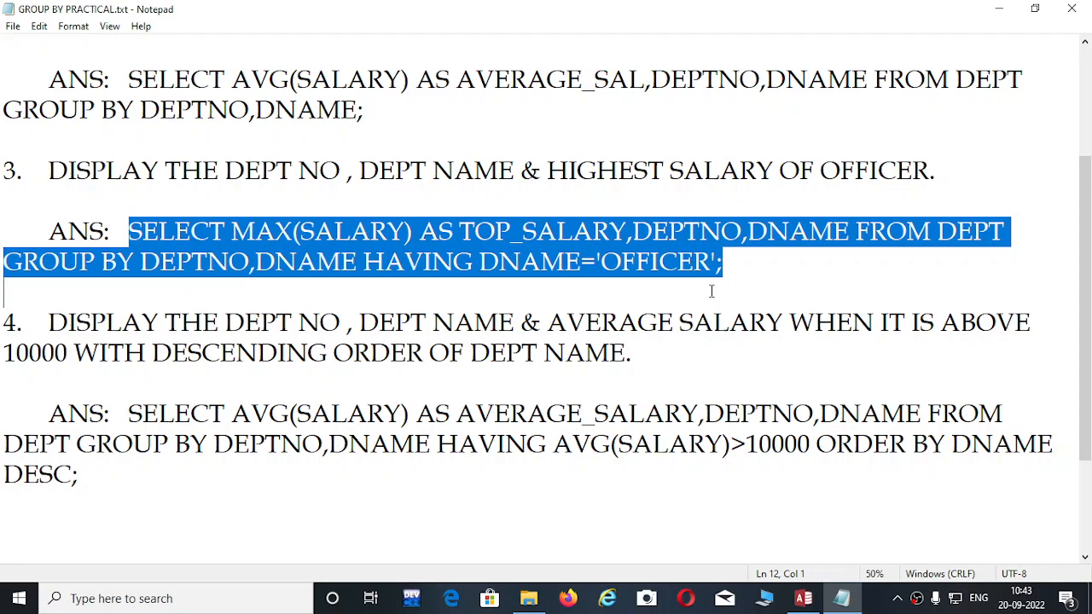
left_click(804, 598)
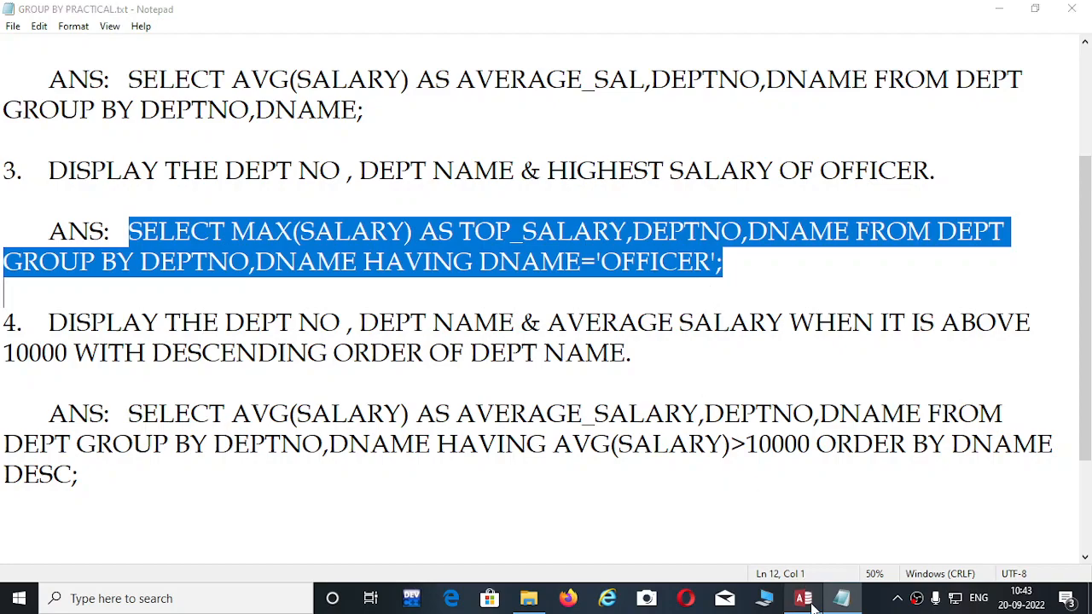
left_click_drag(571, 140, 163, 145)
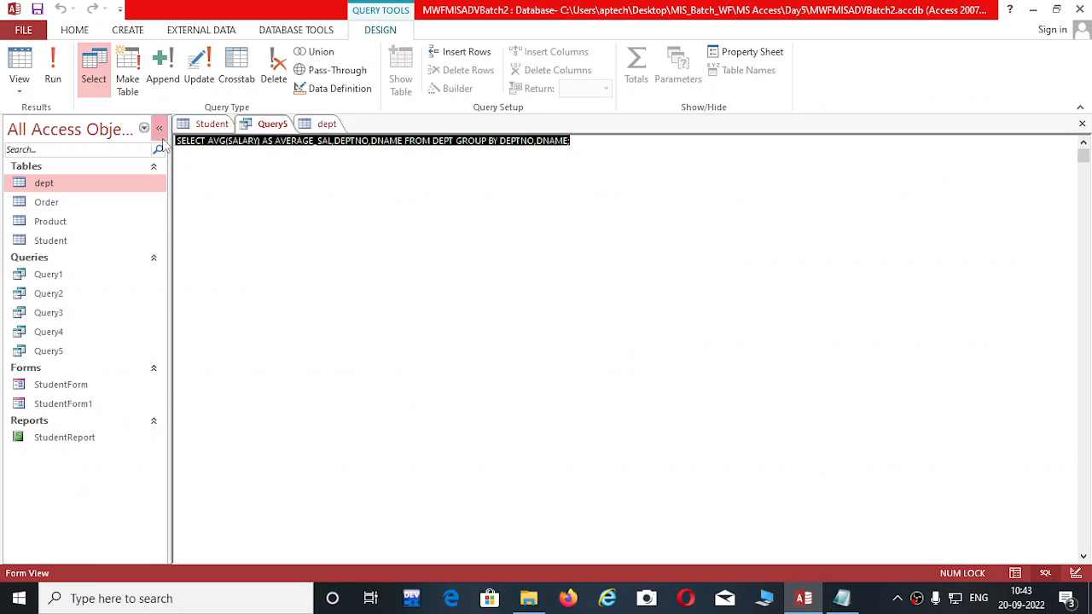
key("ctrl+v")
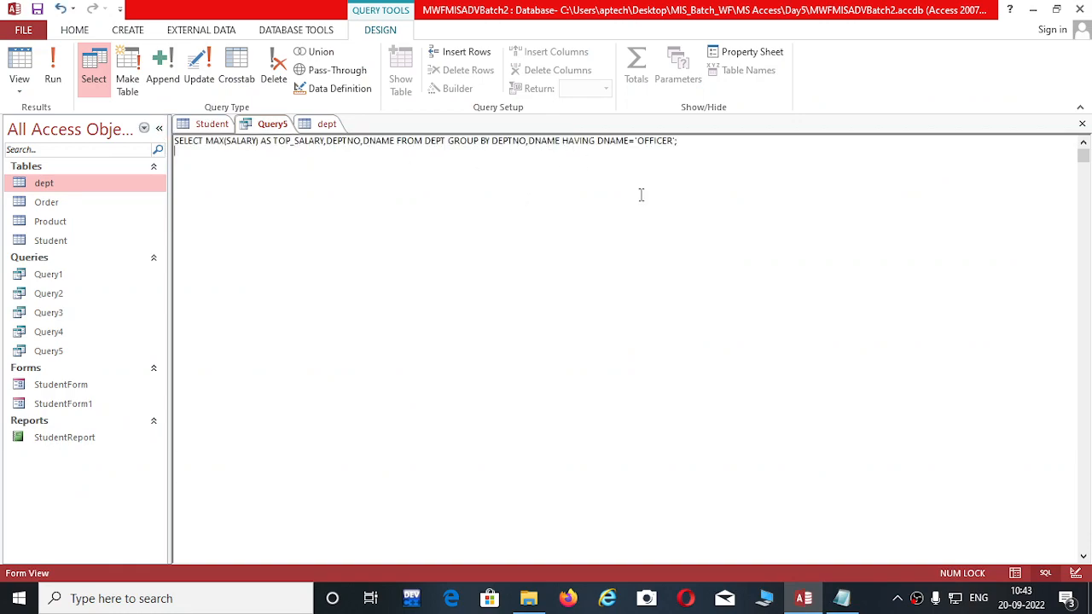
Remove the HAVING DNAME='OFFICER' condition from Query5's SQL, end the statement with a semicolon and run it in Datasheet View.
left_click_drag(561, 140, 674, 142)
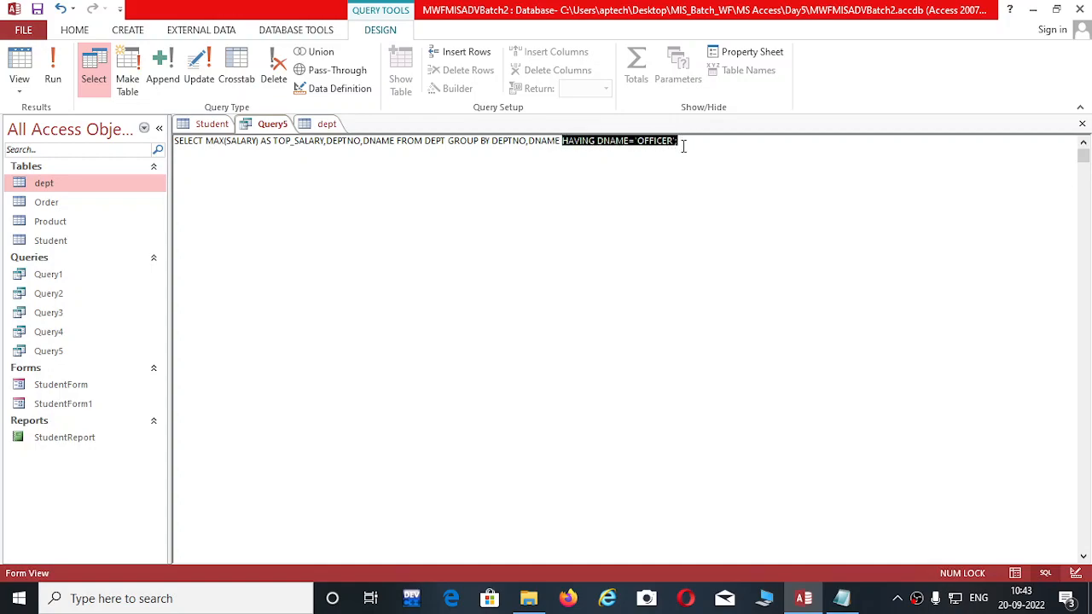
key("Delete")
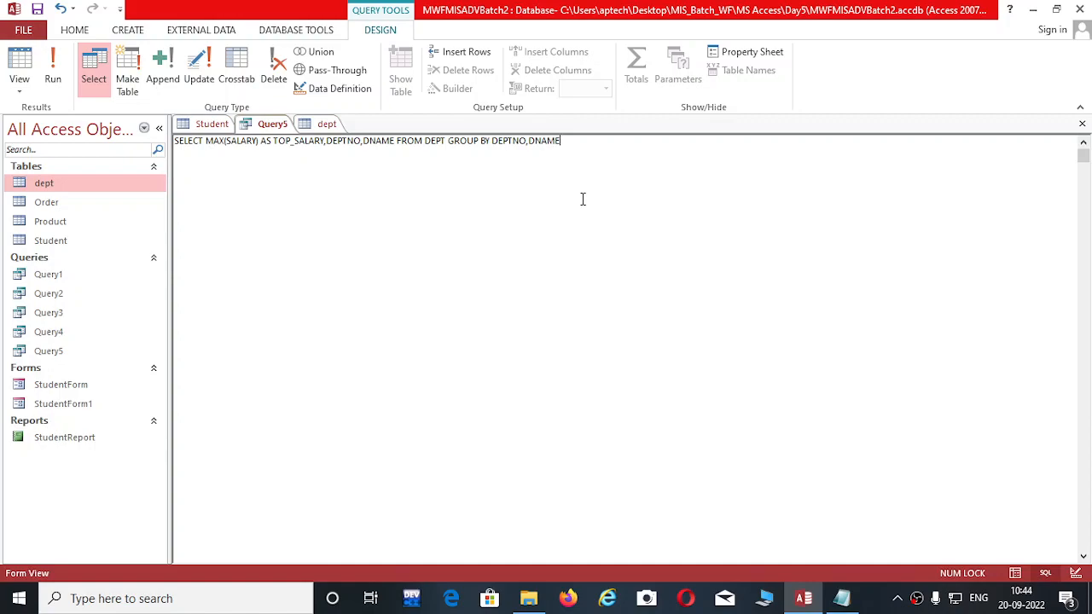
type(";")
right_click(275, 128)
left_click(328, 239)
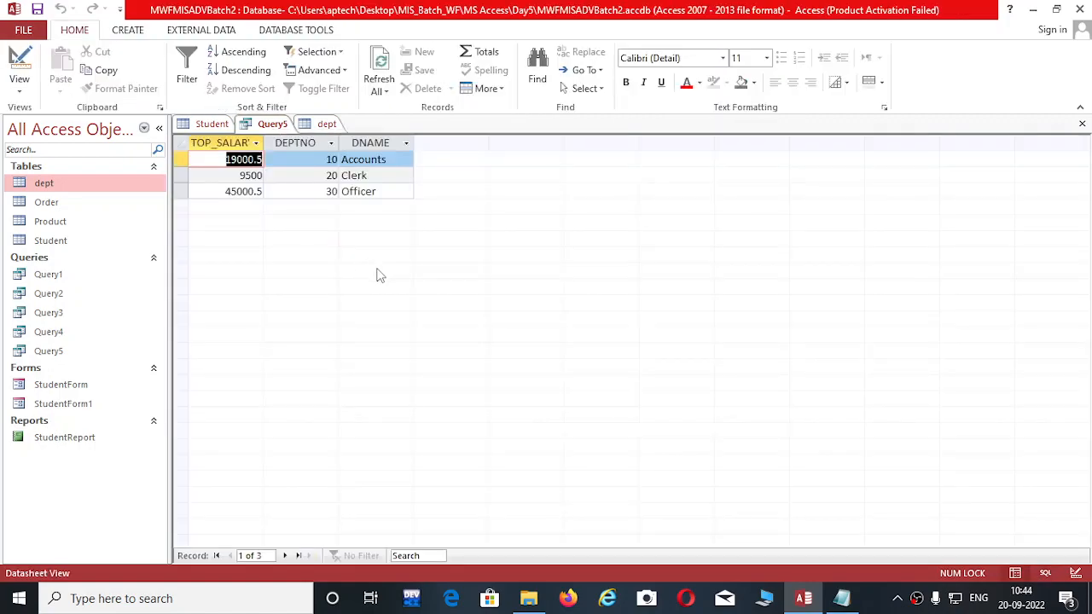
Compare Query5's highest salary per department with the salary records in the dept table.
left_click(298, 194)
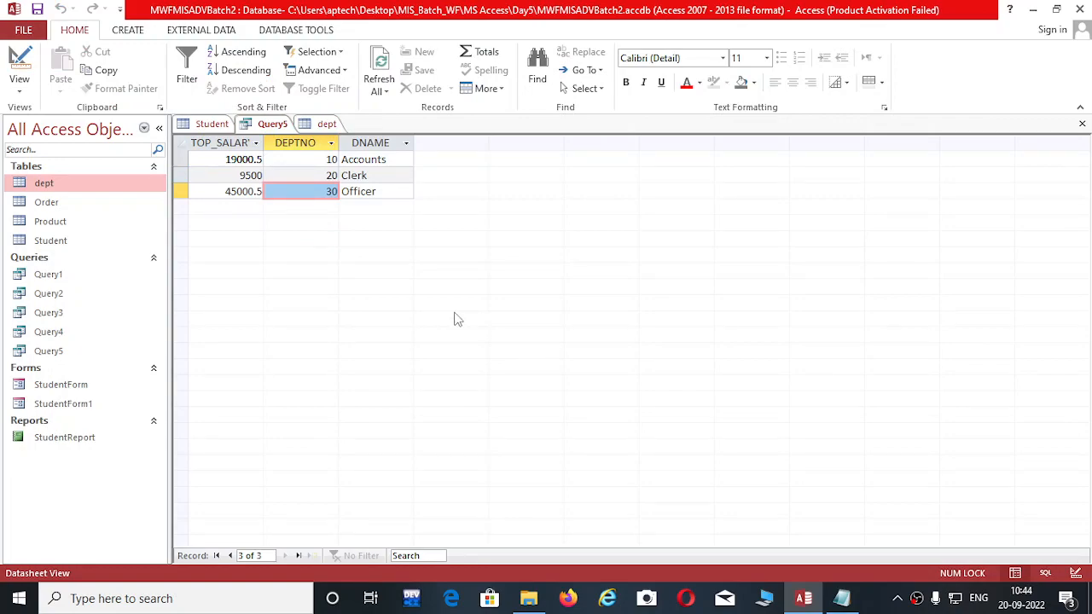
left_click(212, 124)
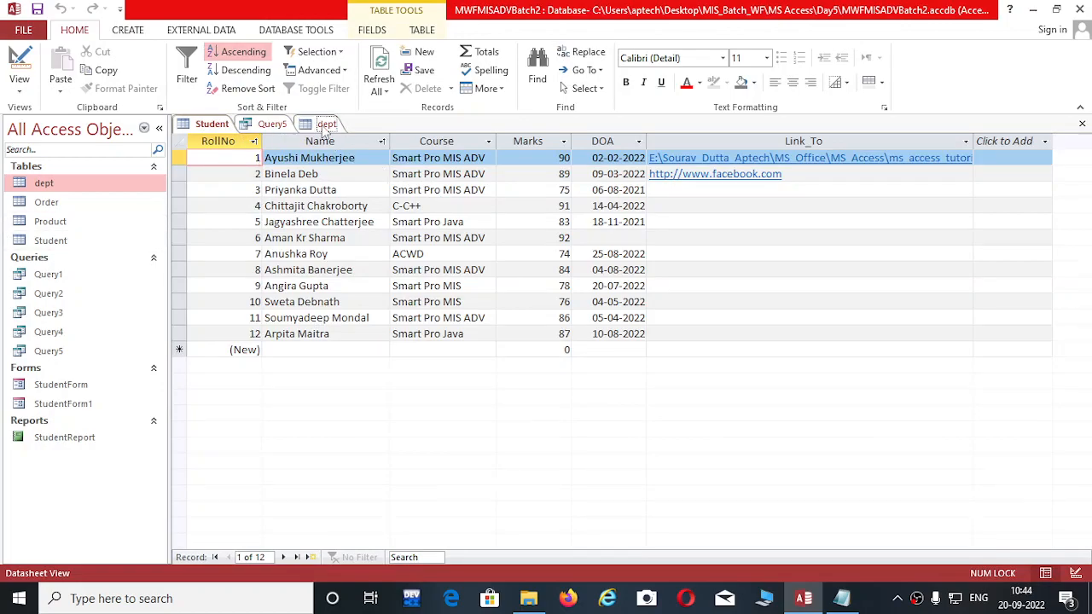
left_click(326, 124)
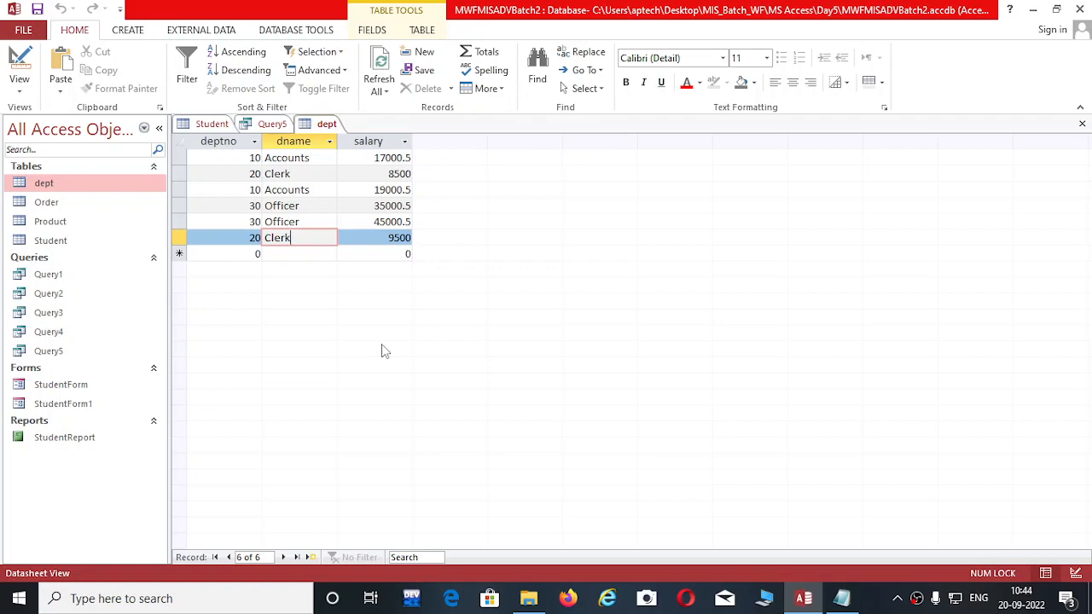
left_click(273, 124)
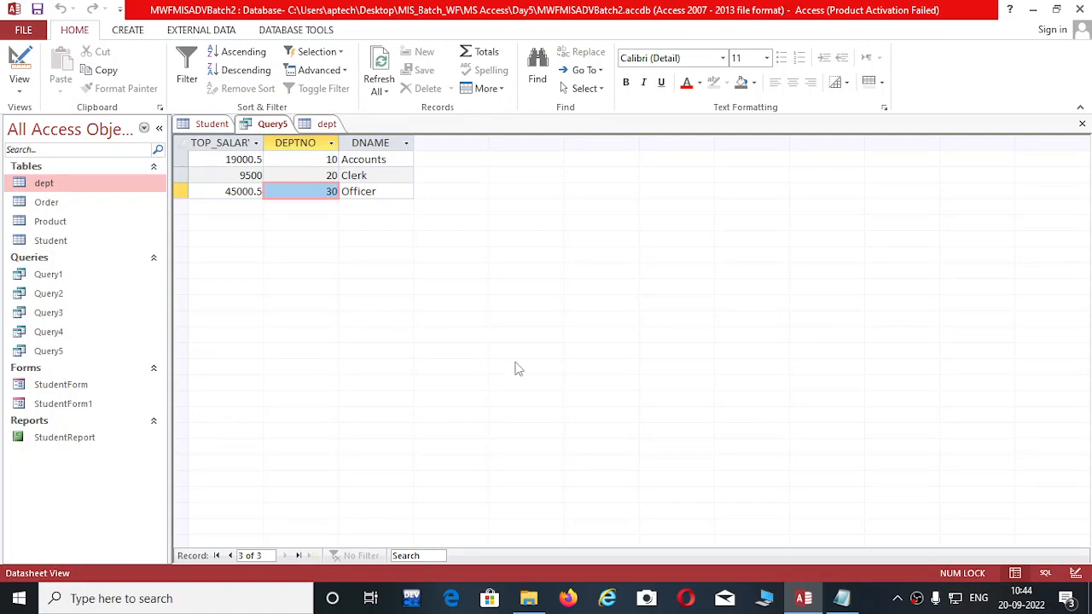
Add HAVING DNAME='OFFICER' before the closing semicolon of Query5's SQL in Access and run the query in Datasheet View.
left_click(843, 598)
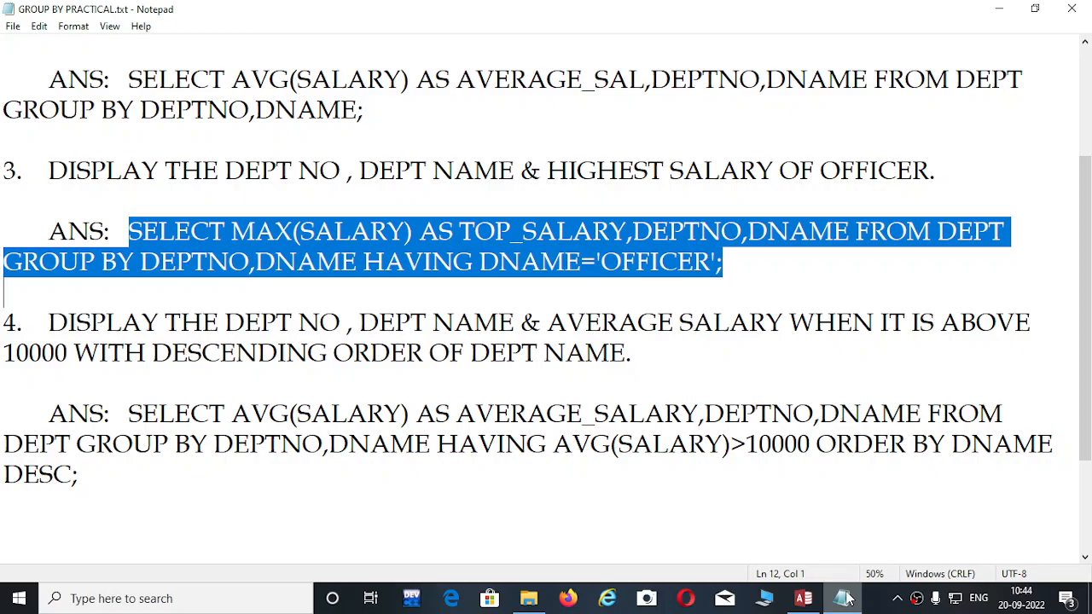
left_click(845, 598)
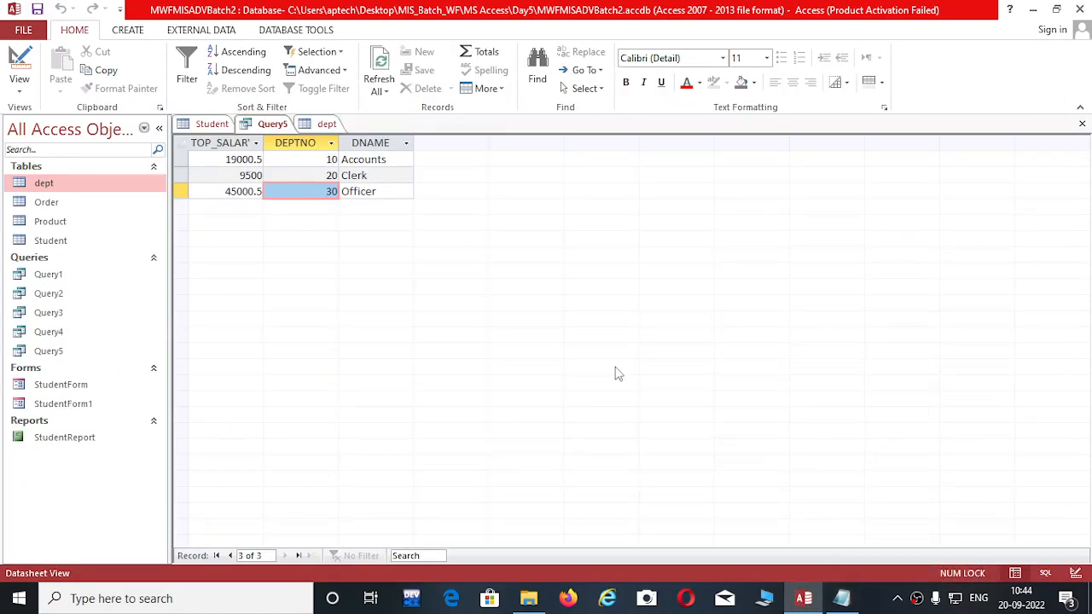
right_click(281, 130)
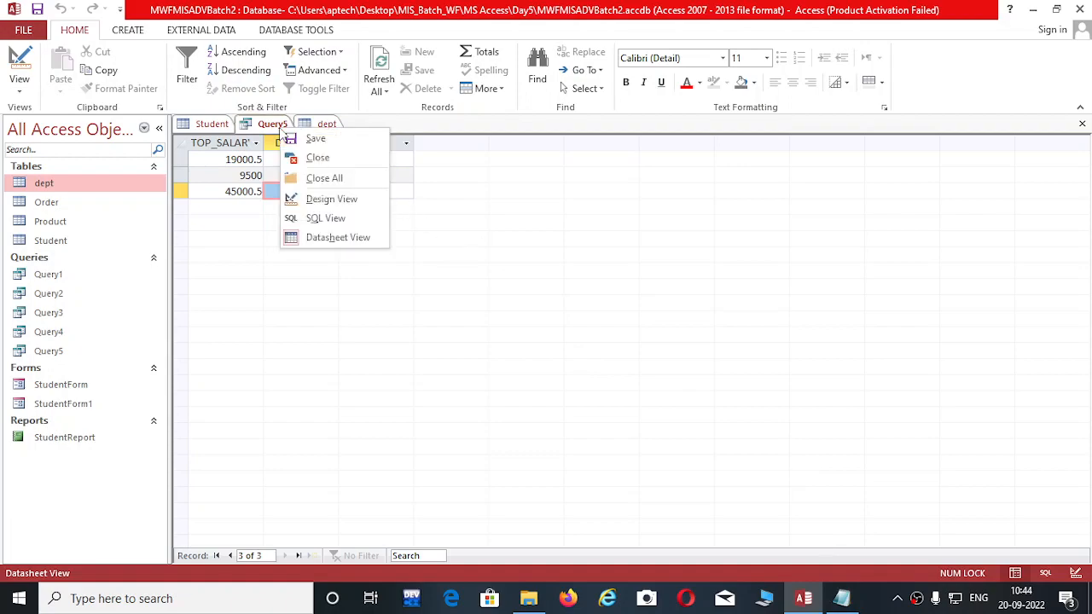
left_click(330, 217)
left_click(585, 138)
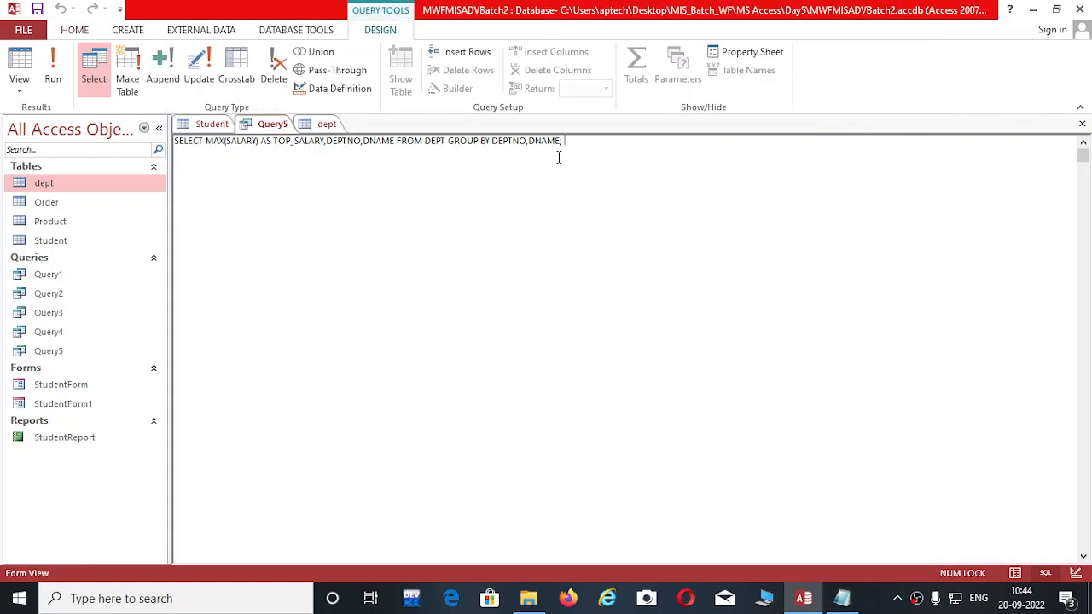
key("BackSpace")
type("HAVING DNAME='OFFICER';")
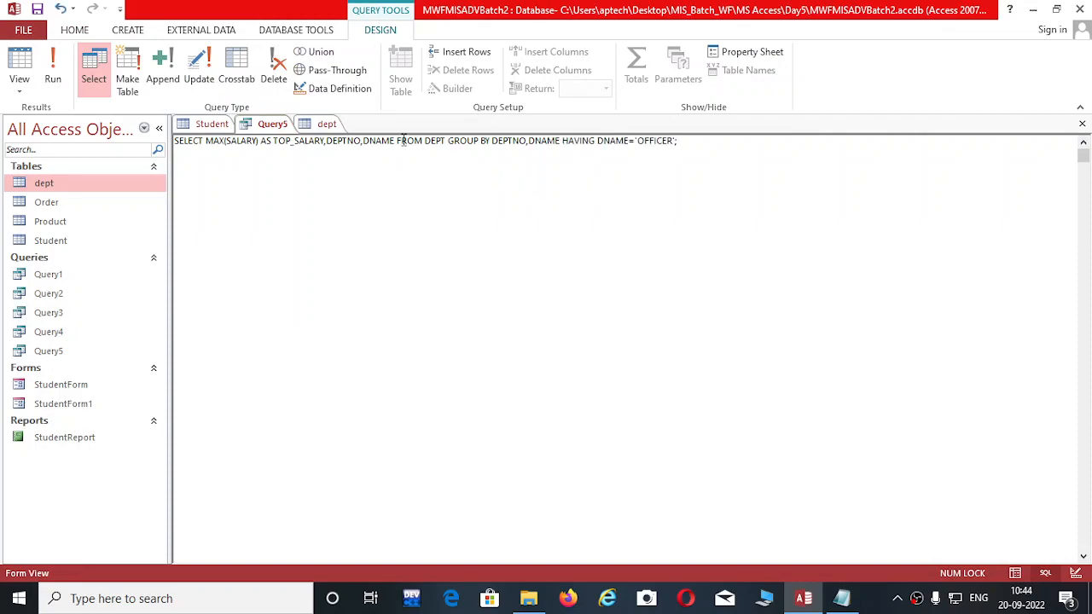
right_click(288, 127)
left_click(339, 234)
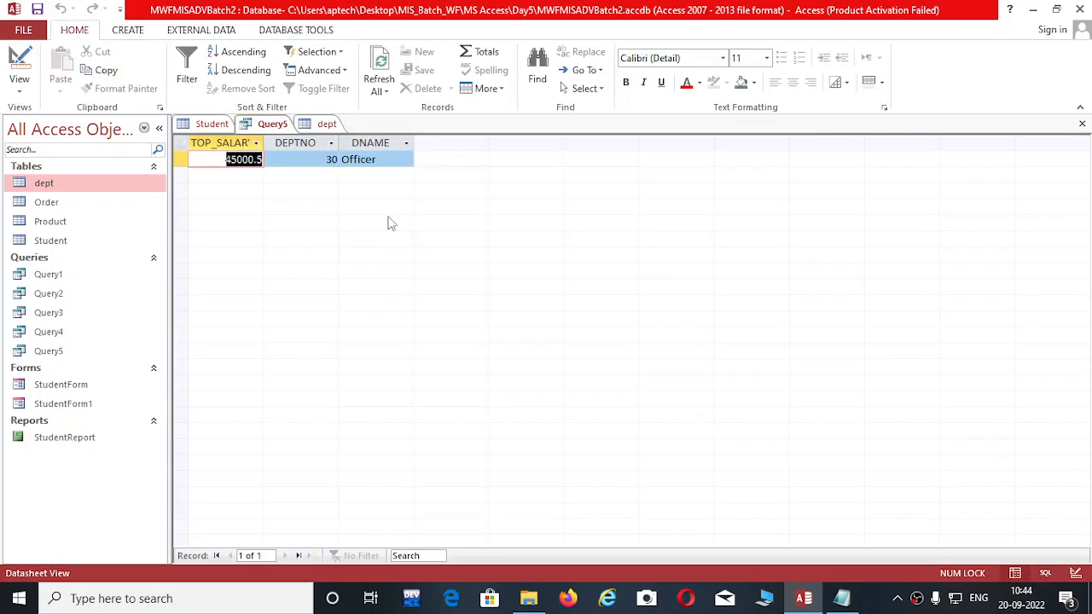
Review the fields of Query5's Officer record and widen the TOP_SALARY column until its full heading fits.
left_click(299, 159)
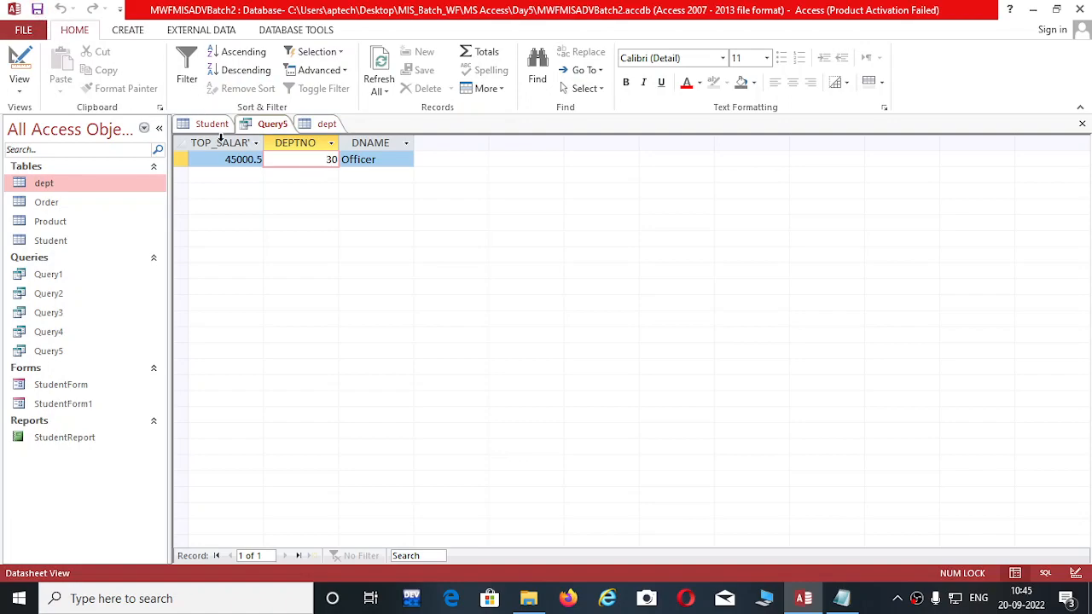
left_click(405, 162)
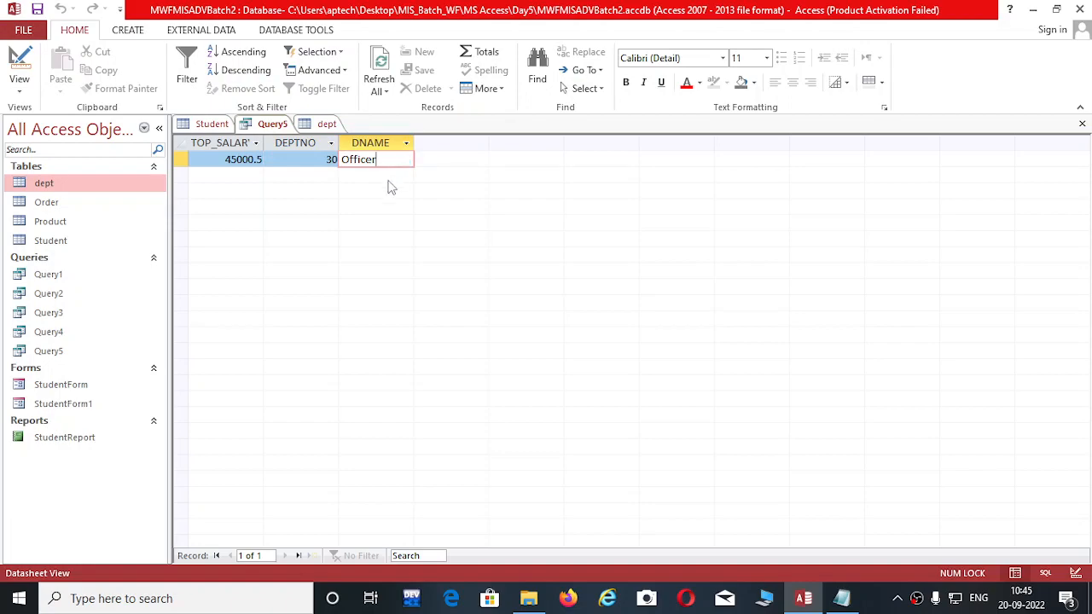
left_click(316, 160)
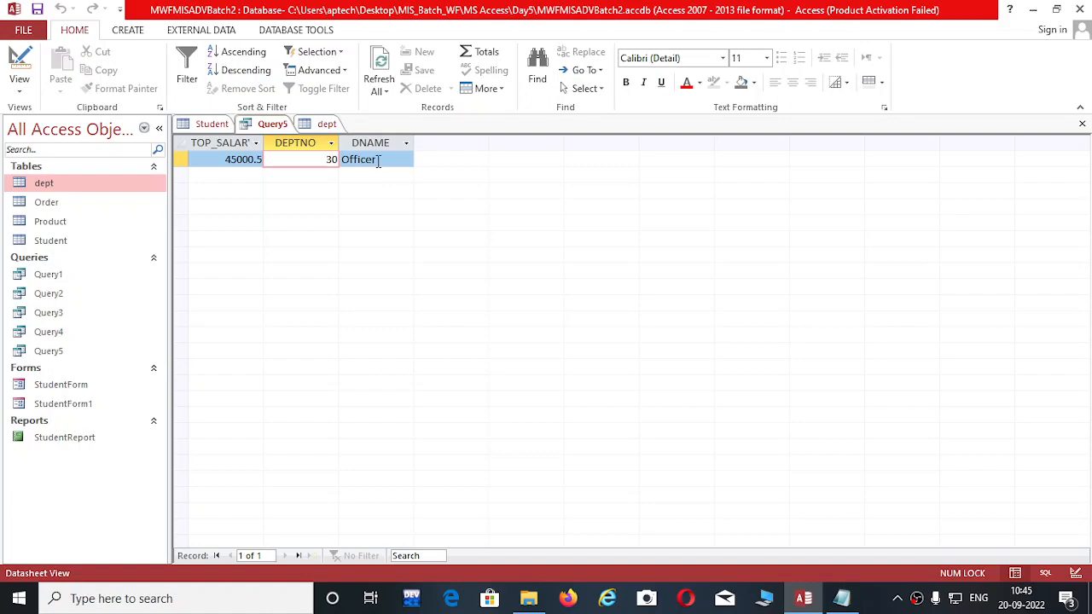
left_click(383, 160)
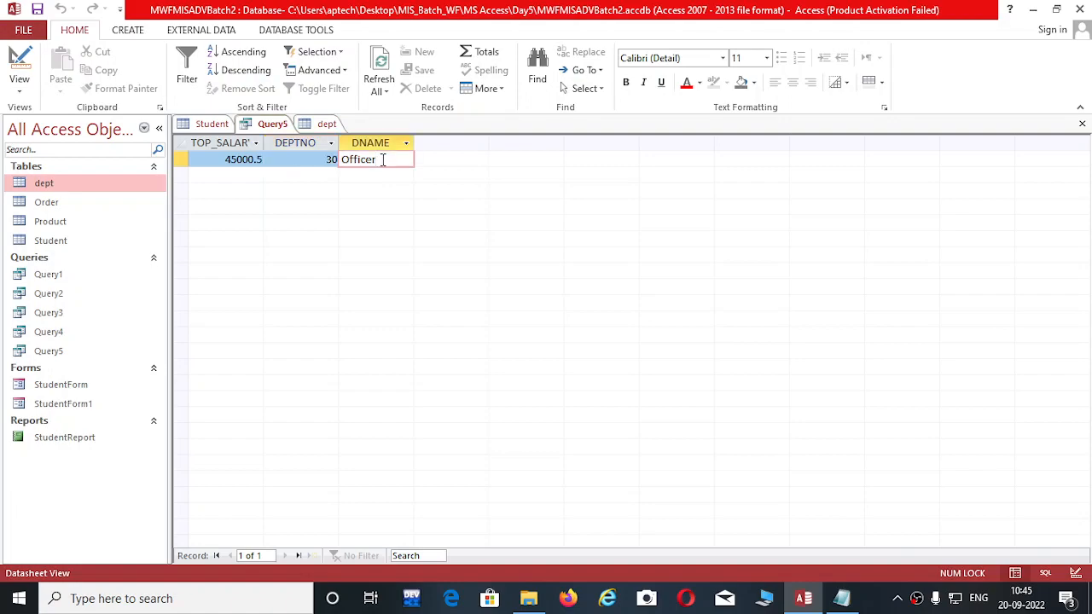
left_click(311, 161)
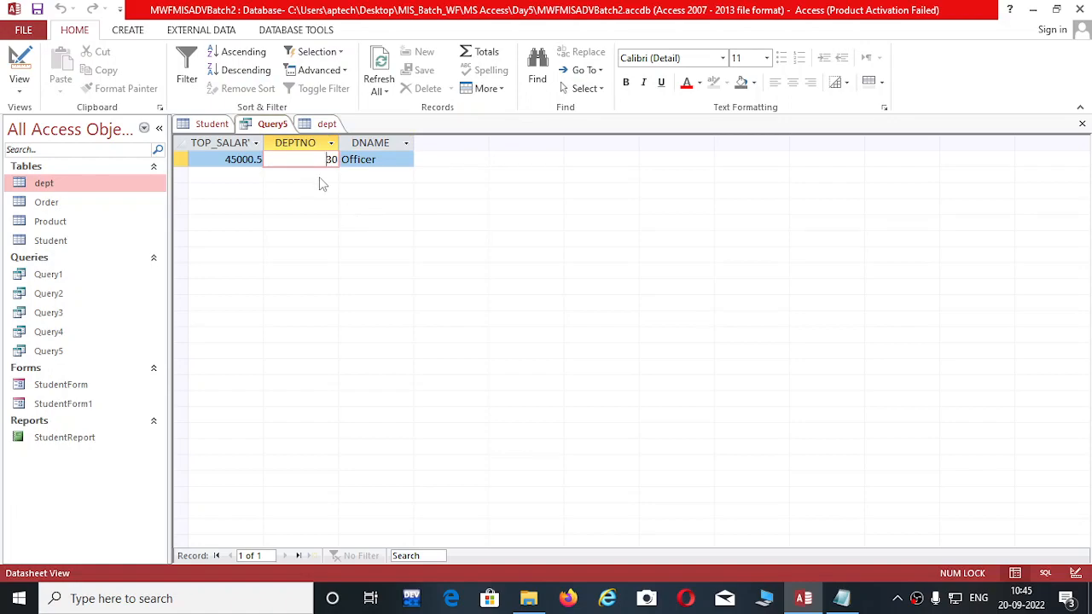
left_click(231, 161)
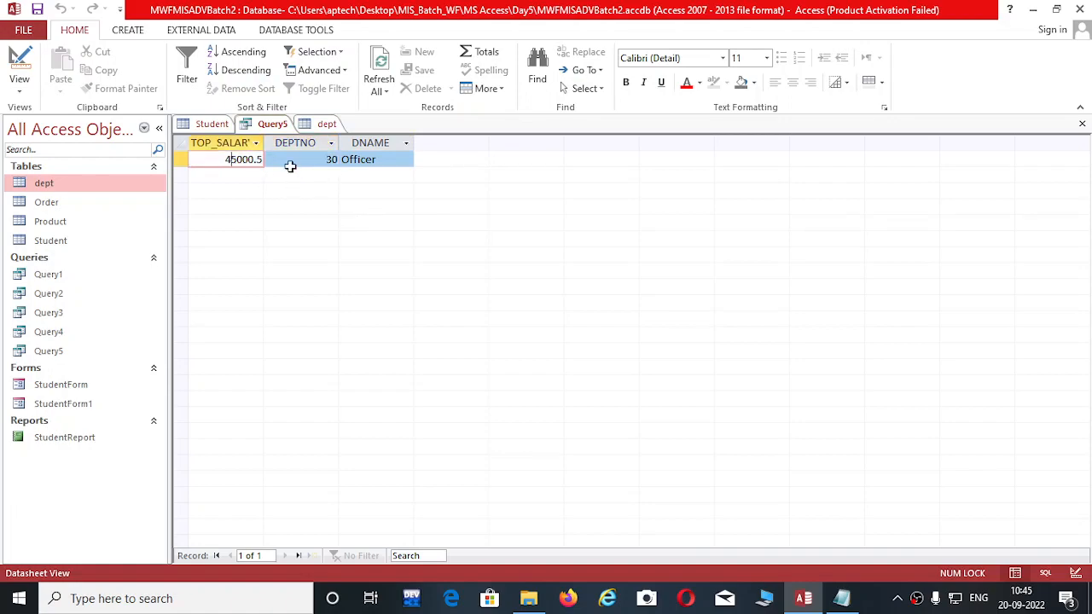
left_click(290, 161)
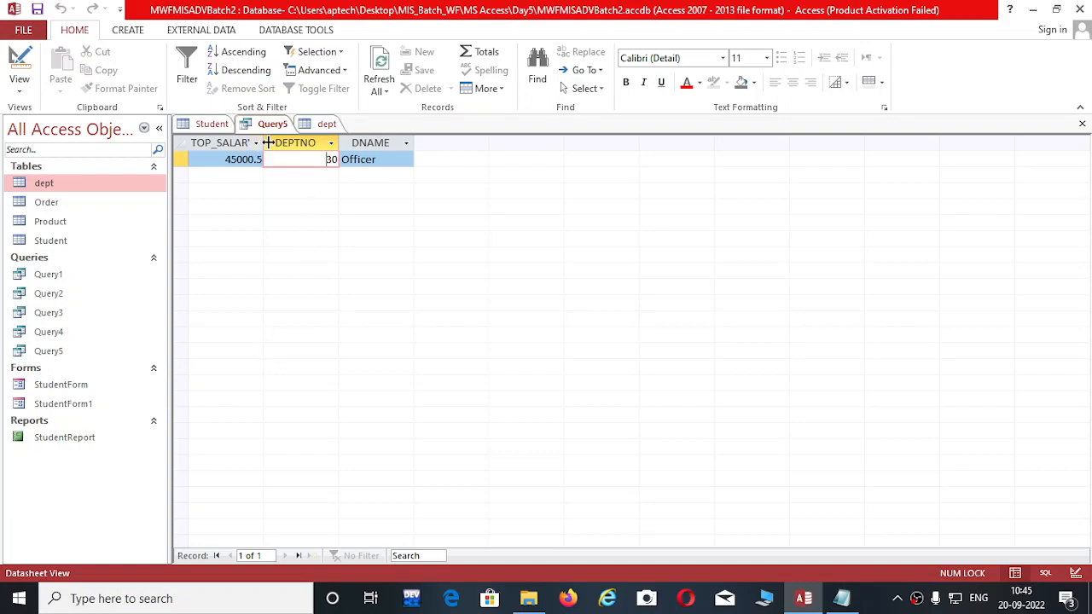
left_click_drag(267, 143, 304, 144)
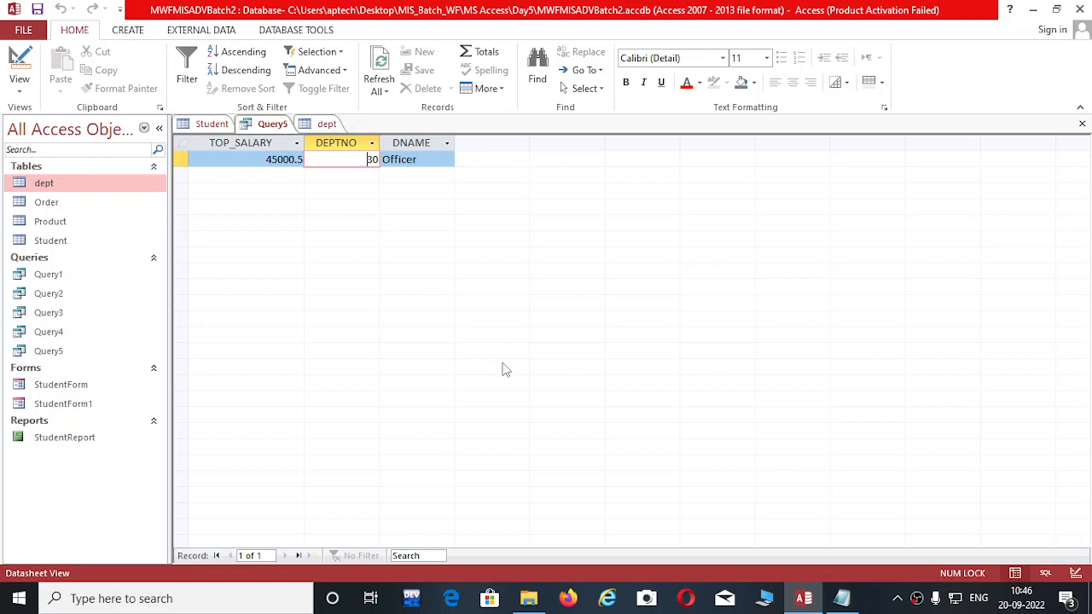
Switch to the Notepad notes and examine exercise 4's task, average salary above 10000 in descending order of department name.
left_click(841, 598)
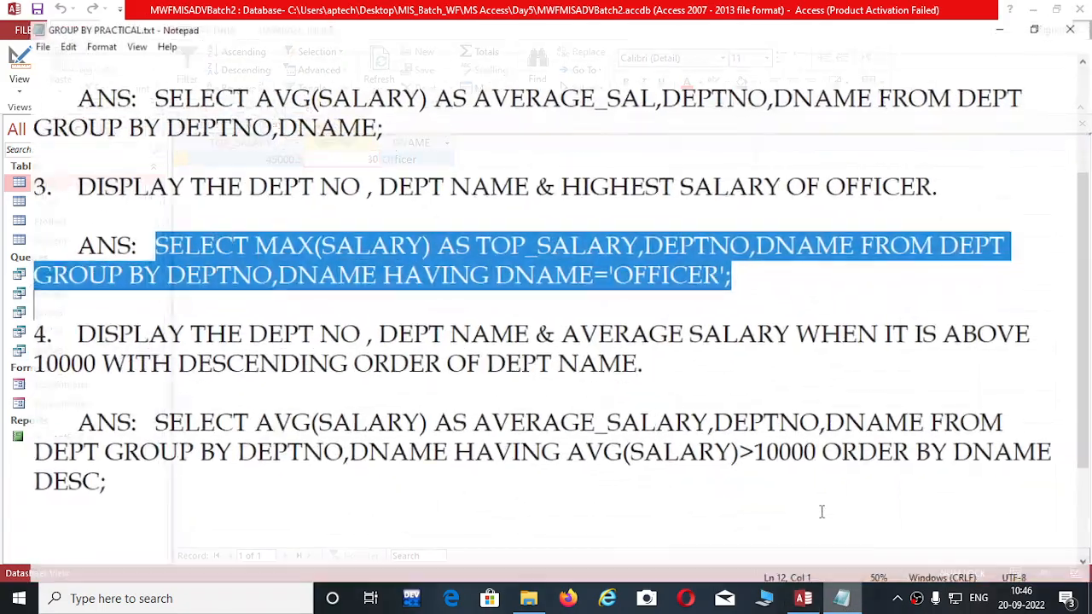
left_click(550, 418)
left_click(132, 389)
scroll(128, 339, "down", 2)
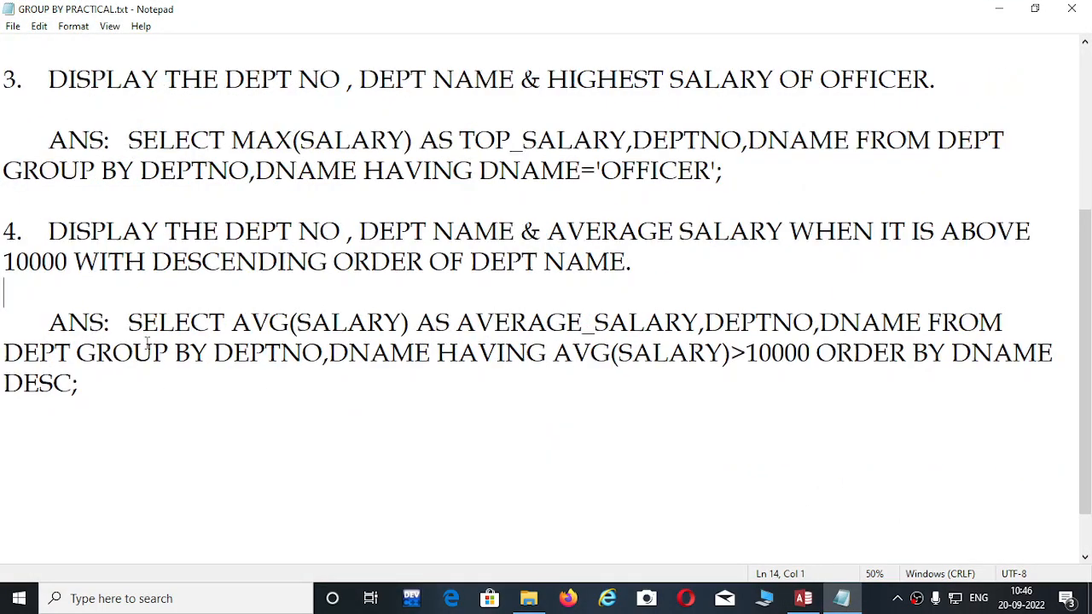
left_click(506, 292)
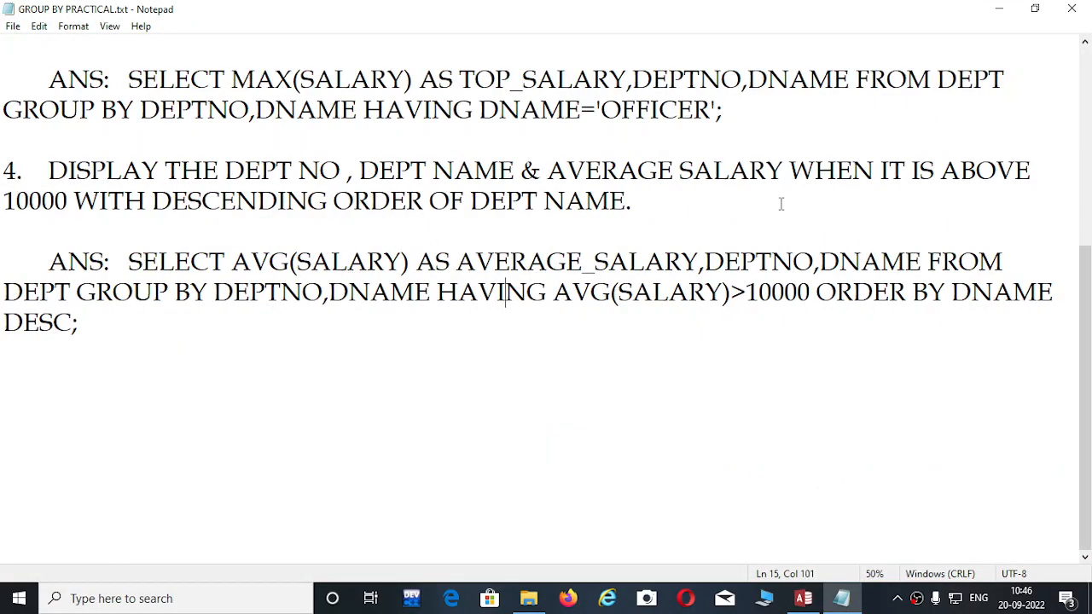
left_click_drag(790, 171, 940, 175)
left_click(175, 261)
left_click_drag(99, 204, 627, 205)
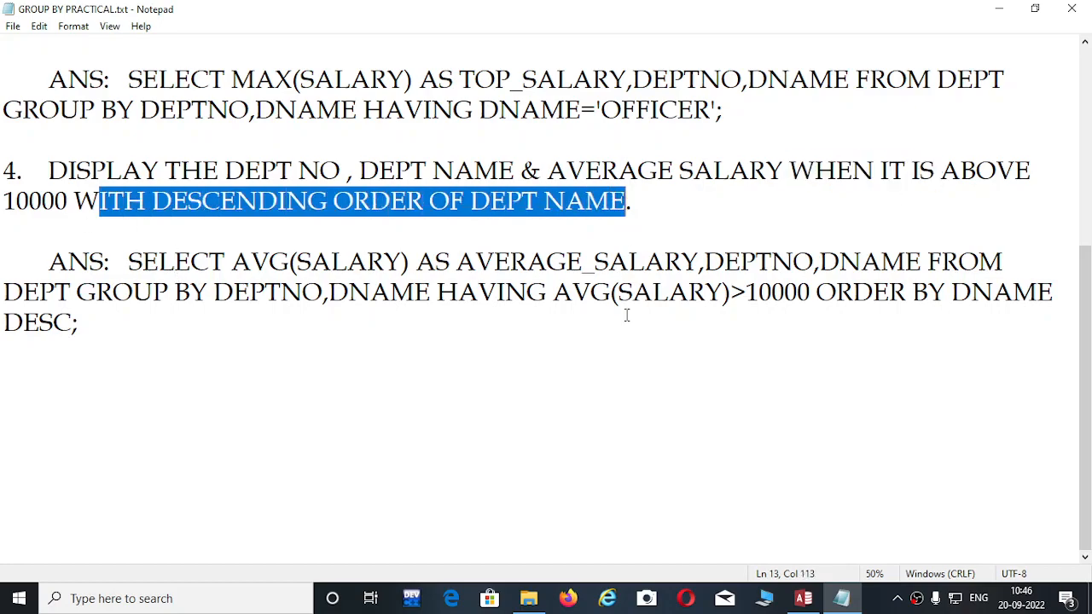
left_click(240, 311)
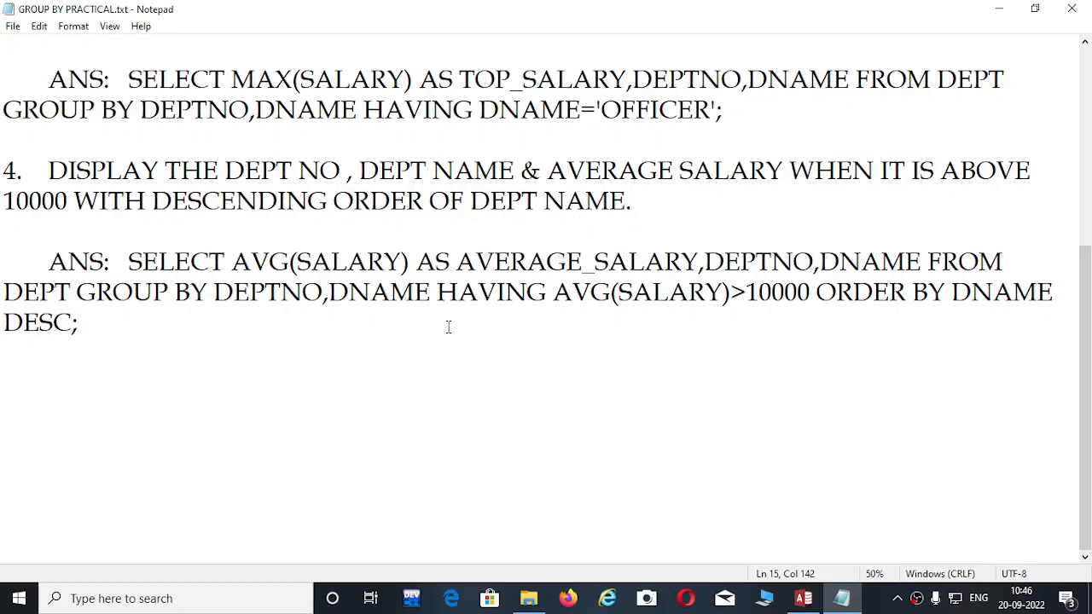
Examine the selected columns and the GROUP BY DEPTNO,DNAME clause in exercise 4's answer.
left_click_drag(456, 261, 841, 261)
key("ctrl+End")
left_click(819, 347)
left_click_drag(215, 291, 403, 318)
left_click(429, 413)
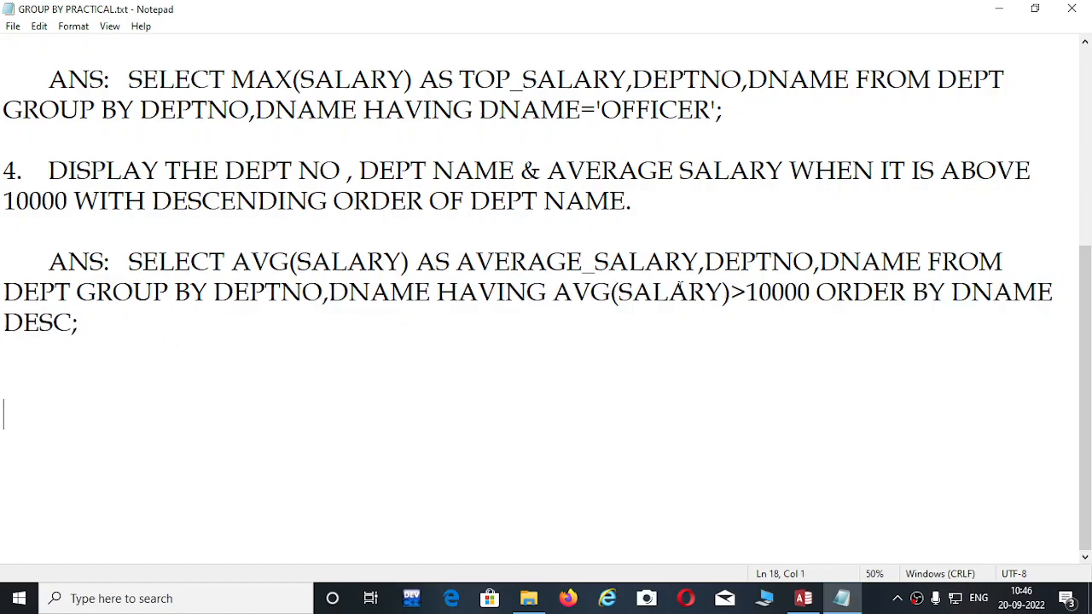
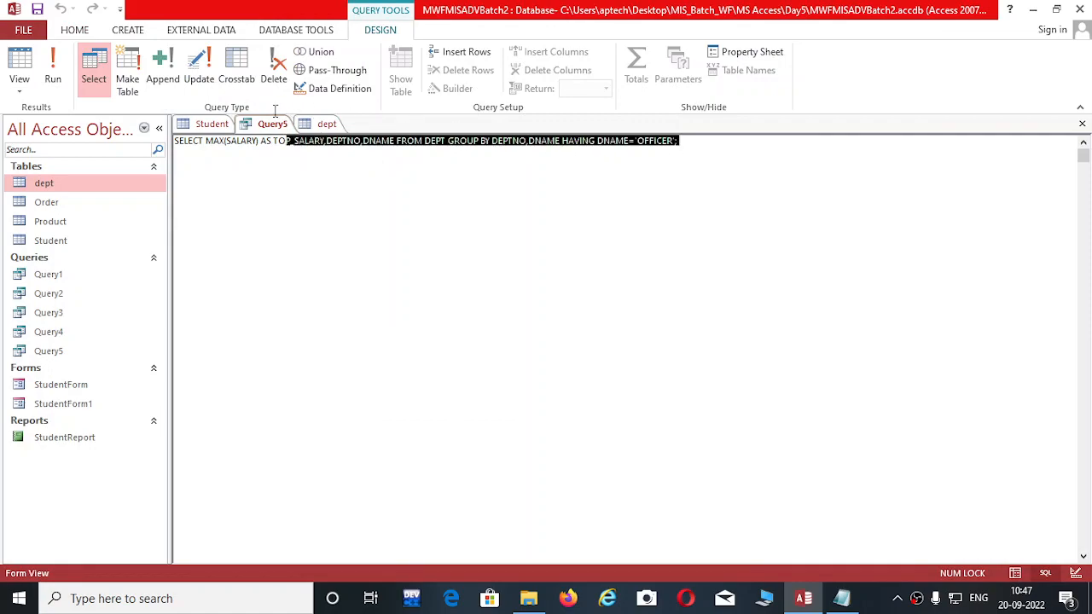
Replace Query5's SQL in Access with exercise 4's AVERAGE_SALARY statement using HAVING AVG(SALARY)>10000 ORDER BY DNAME DESC, and run it in Datasheet View.
type("SELECT AVG(SALARY) AS AVERAGE_SALARY,DEPTNO,DNAME FROM DEPT GROUP BY DEPTNO,DNAME HAVING AVG(SALARY)>10000 ORDER BY DNAME DESC;")
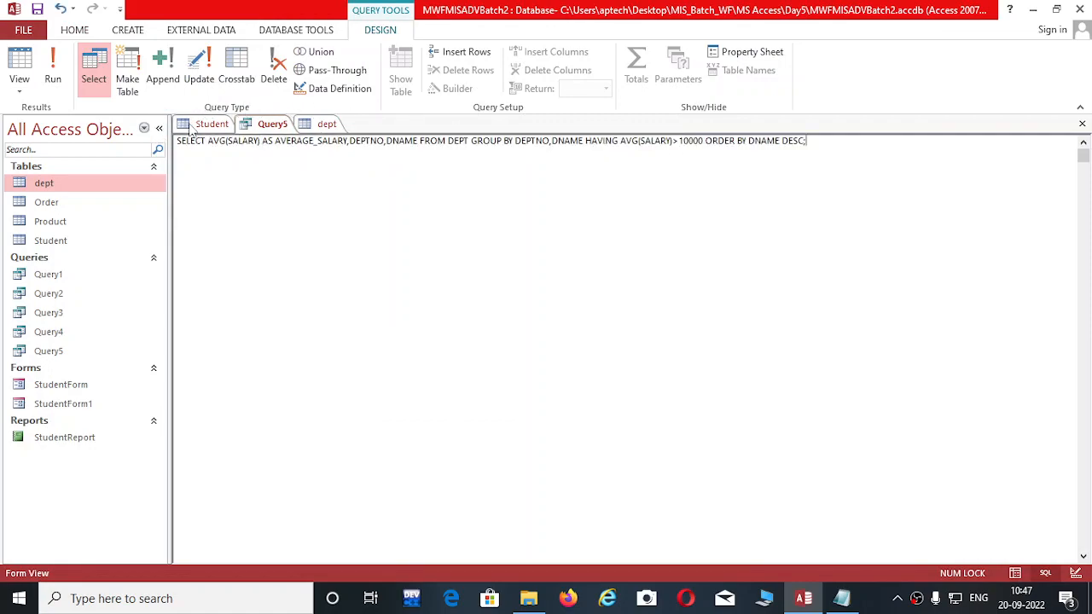
right_click(261, 125)
left_click(329, 234)
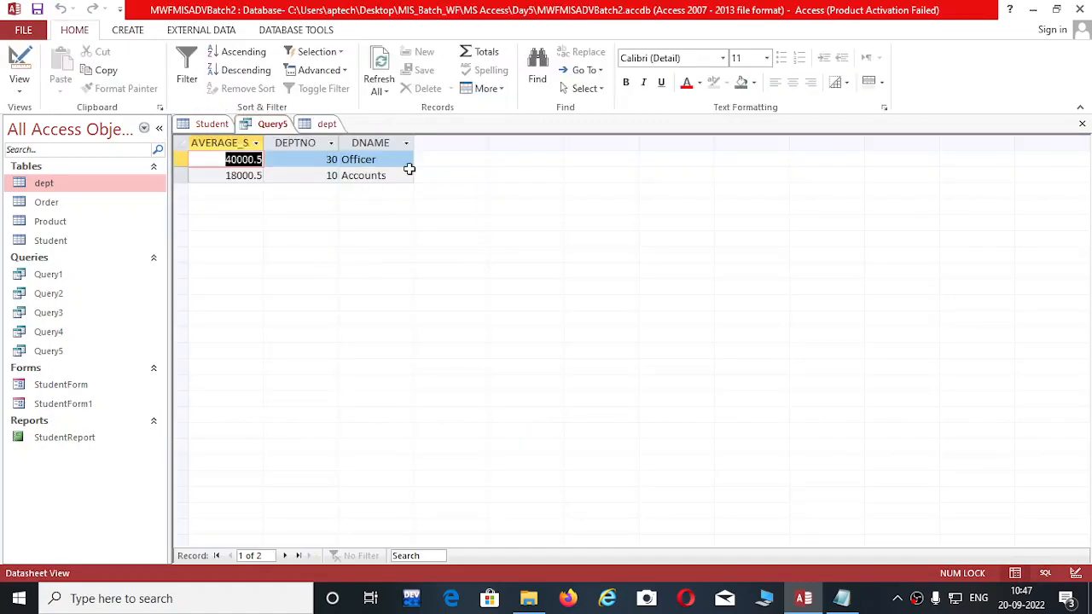
left_click(407, 173)
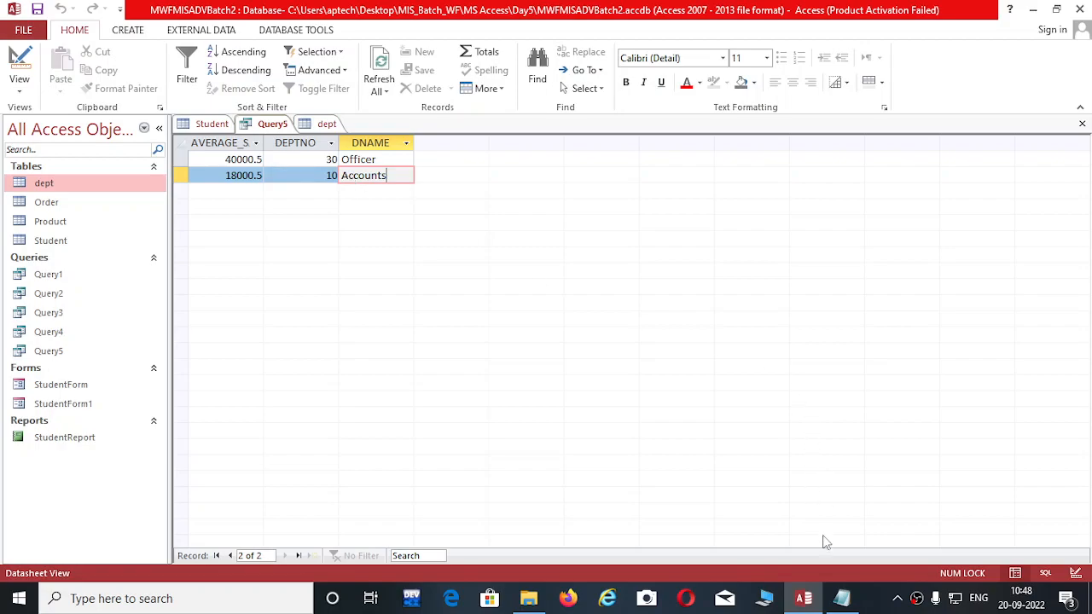
Look back over the four exercises in the GROUP BY PRACTICAL.txt notes and close the file.
left_click(841, 598)
left_click(842, 598)
left_click(44, 10)
left_click(851, 599)
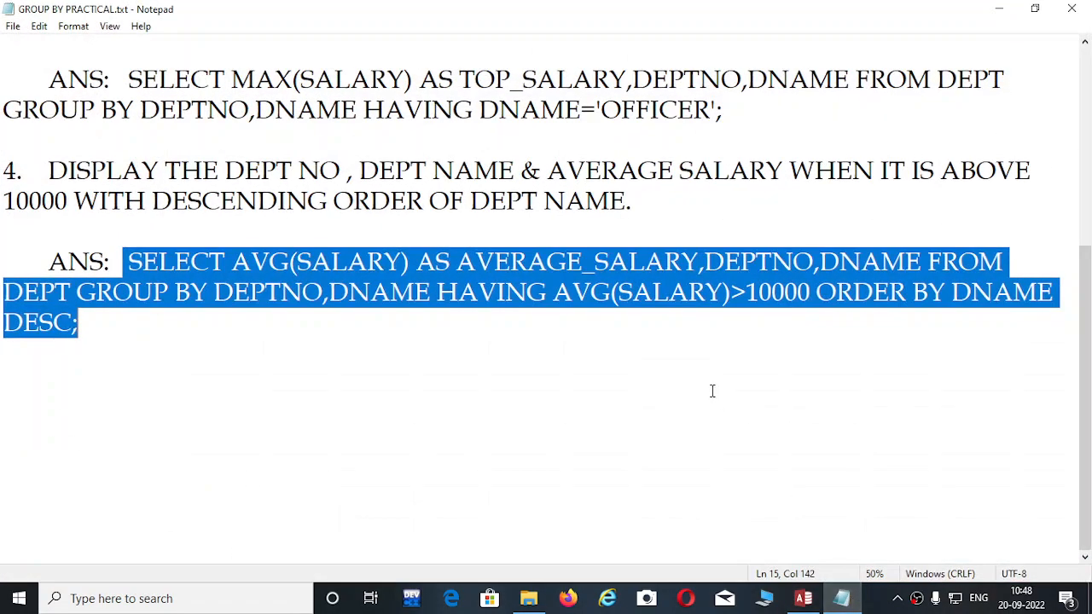
left_click(709, 391)
scroll(710, 390, "up", 3)
scroll(731, 267, "down", 4)
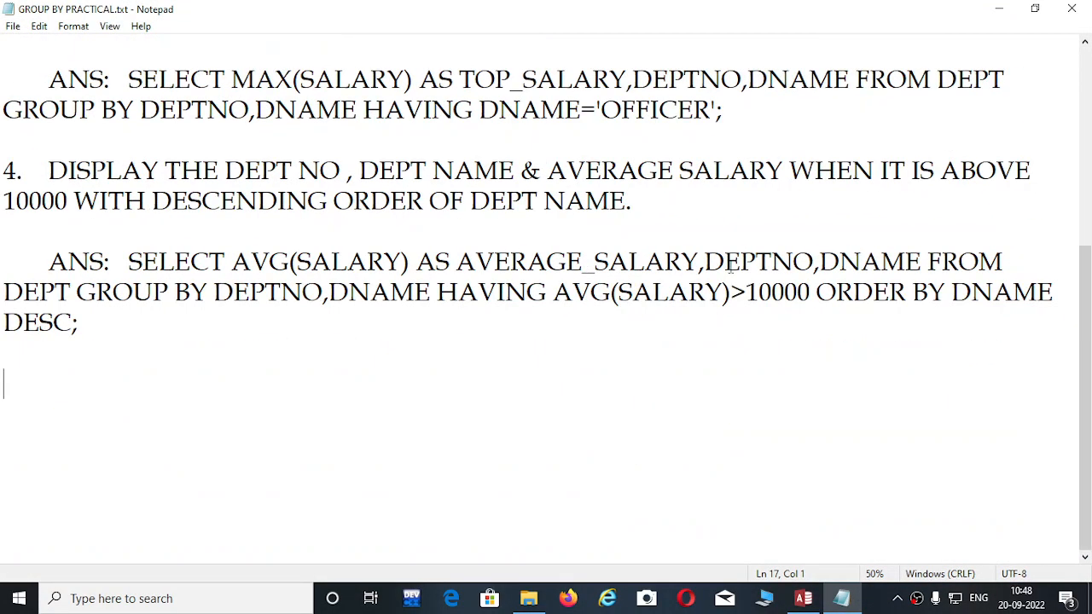
scroll(731, 267, "up", 4)
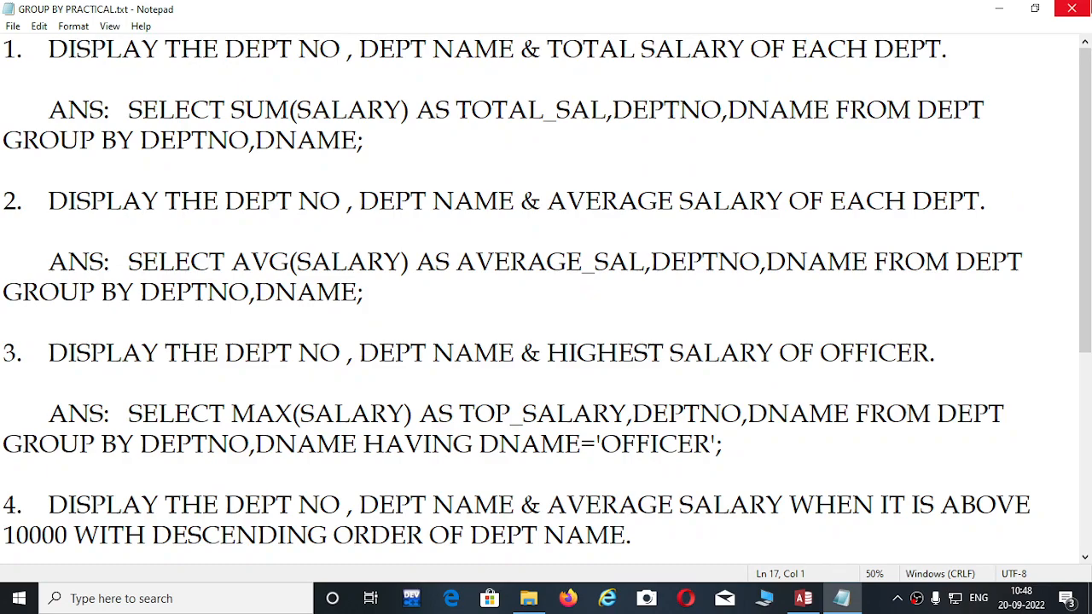
left_click(1071, 8)
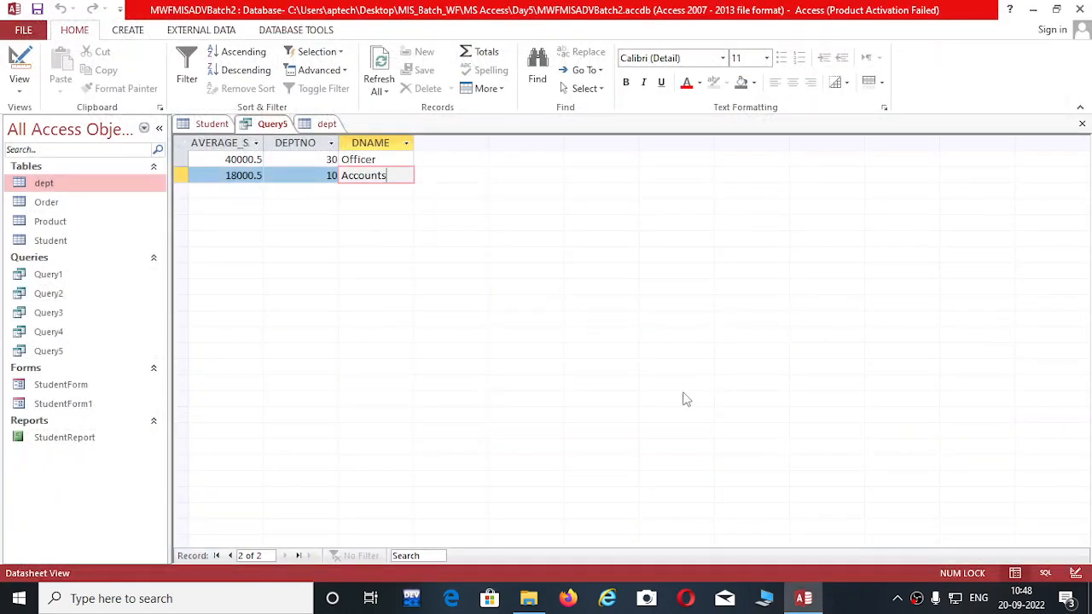
Switch to File Explorer and select Primary Key & Foreign Key.docx in the Day6 folder.
left_click(529, 598)
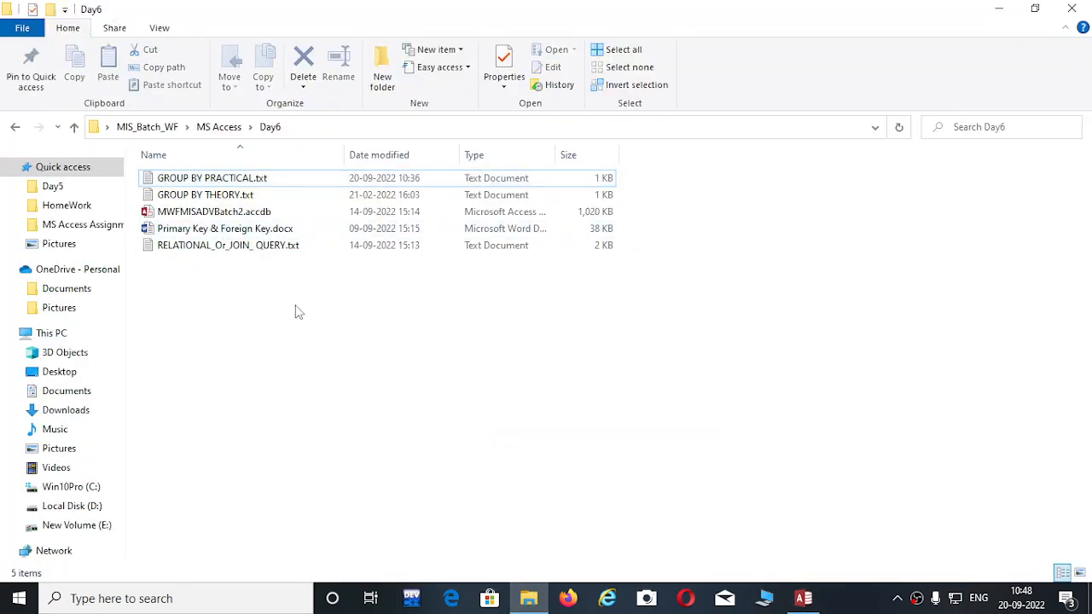
left_click(288, 231)
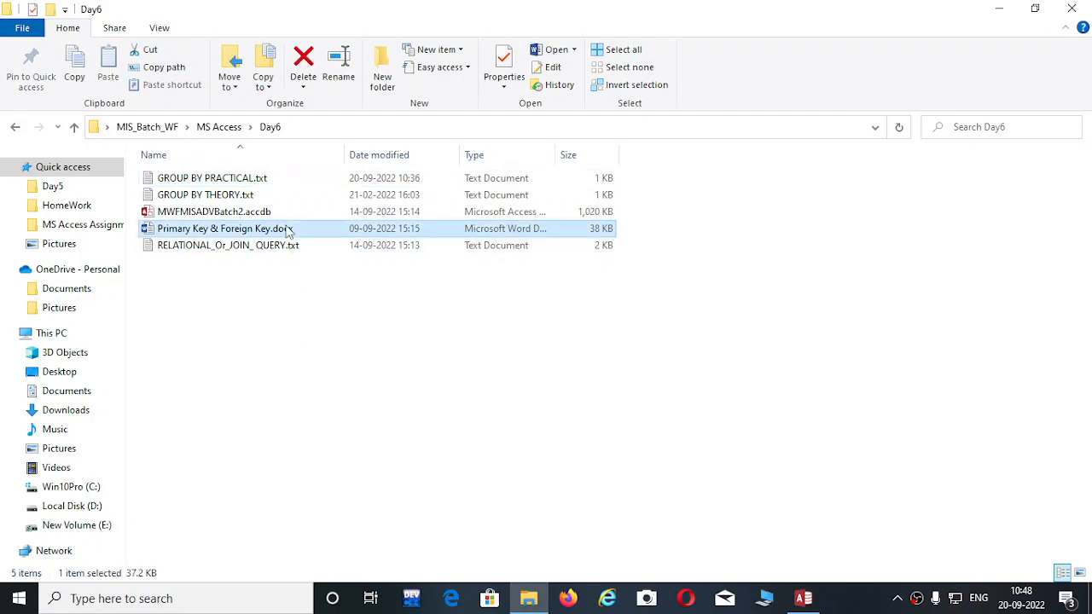
Switch back to Access and open the Student table in Design View to examine its RollNo primary key field.
left_click(803, 600)
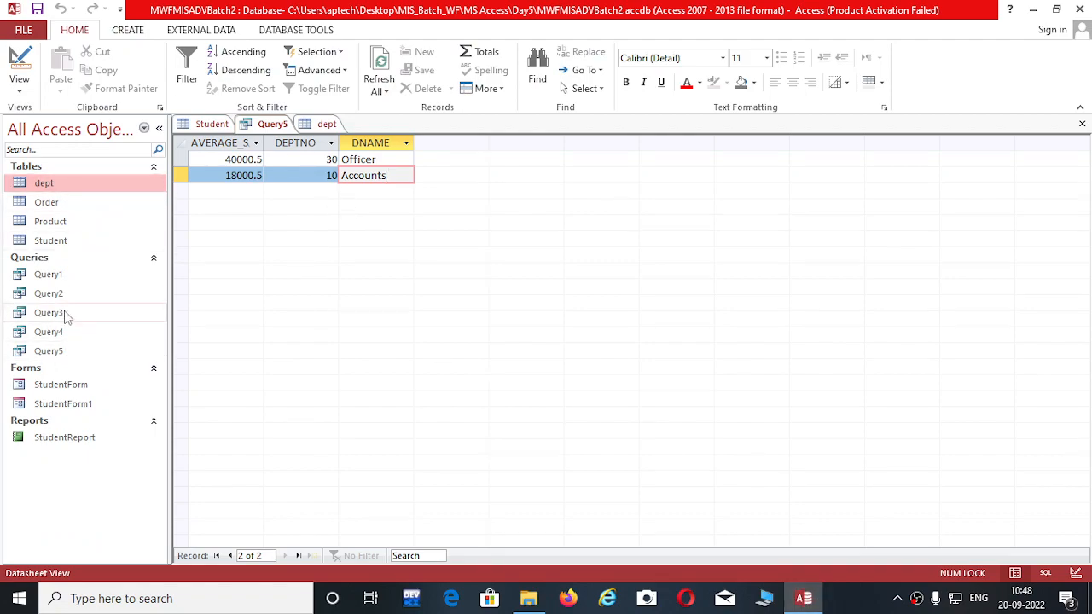
double_click(73, 241)
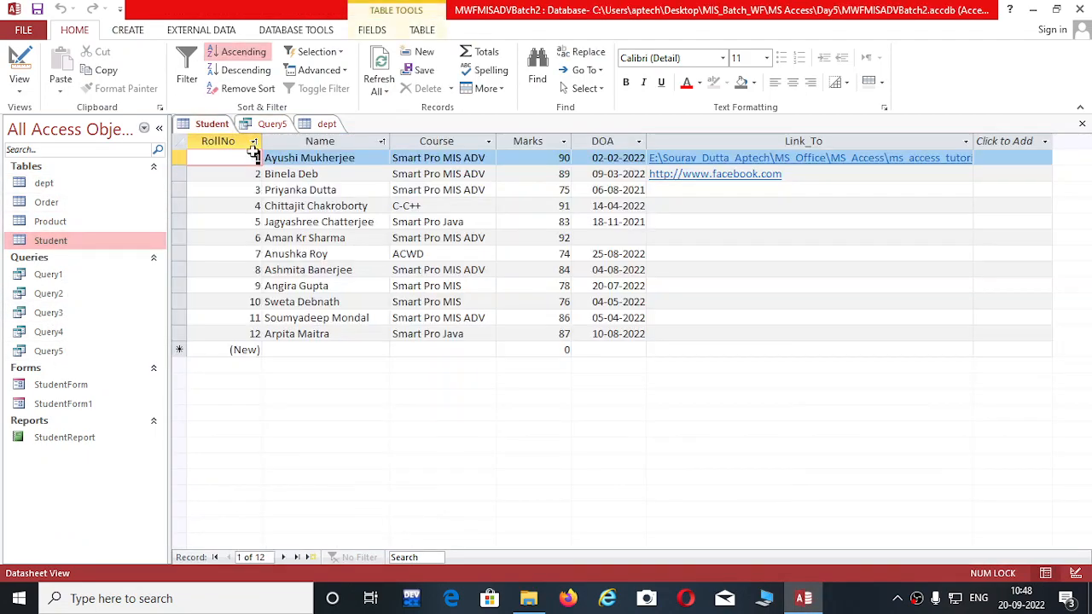
right_click(130, 241)
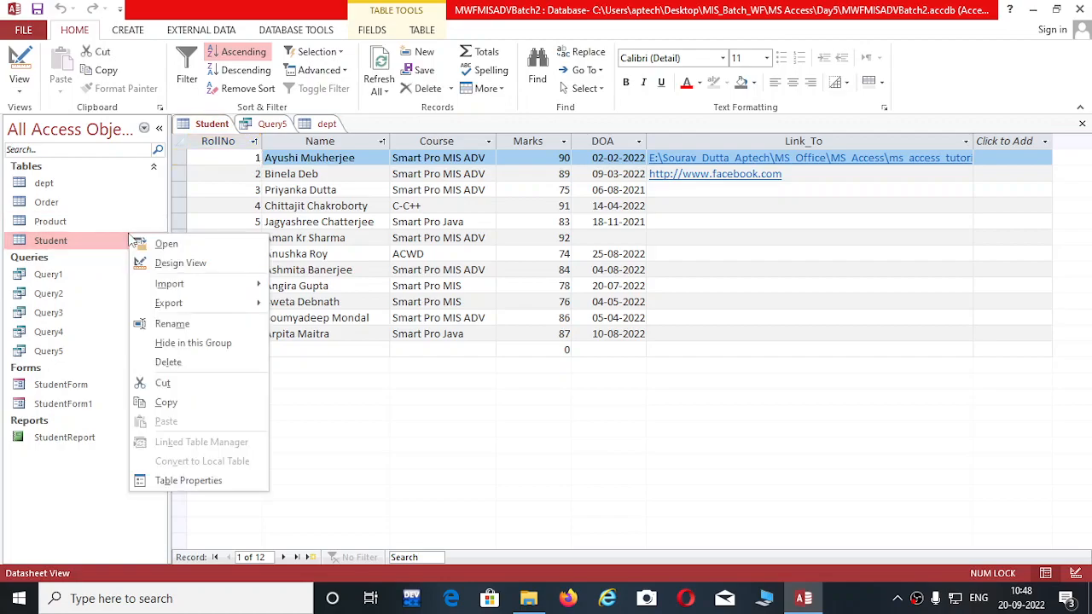
left_click(208, 261)
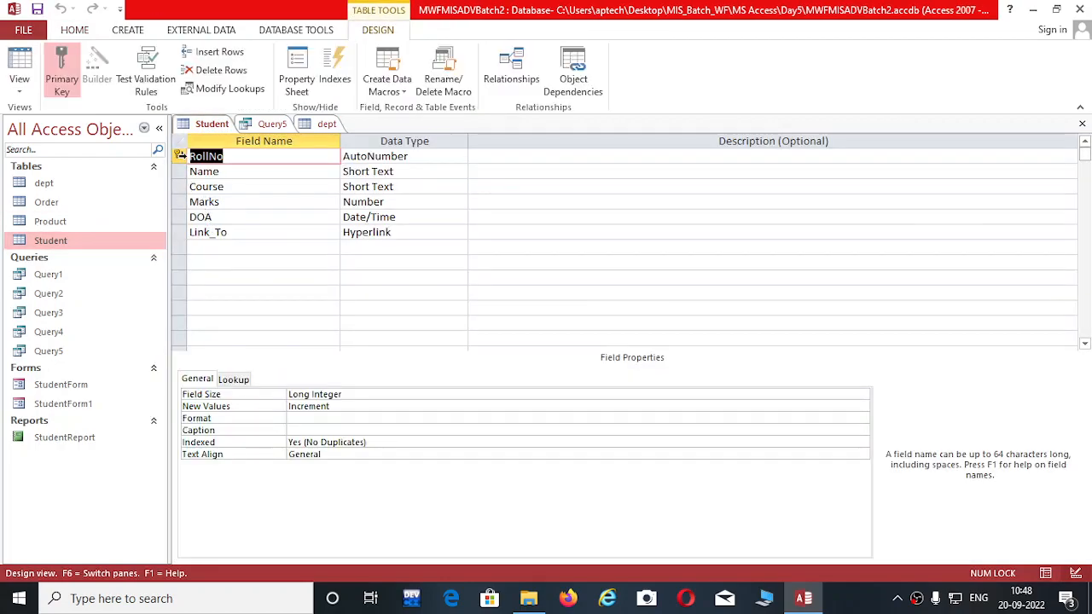
left_click(224, 159)
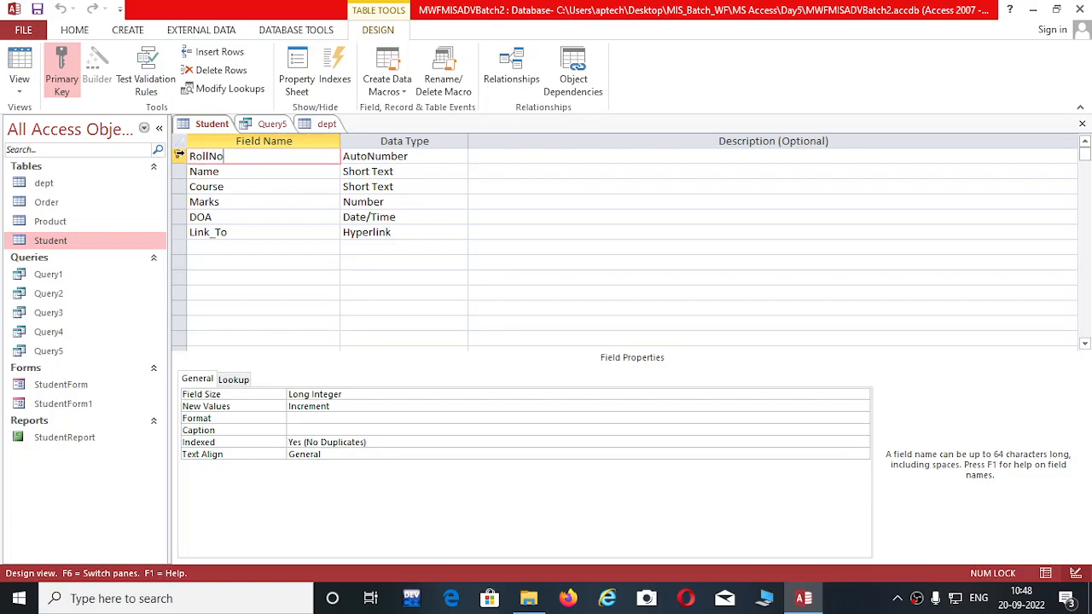
Look at the Primary Key option for the RollNo field of the Student table, and close the Day5 database.
right_click(178, 156)
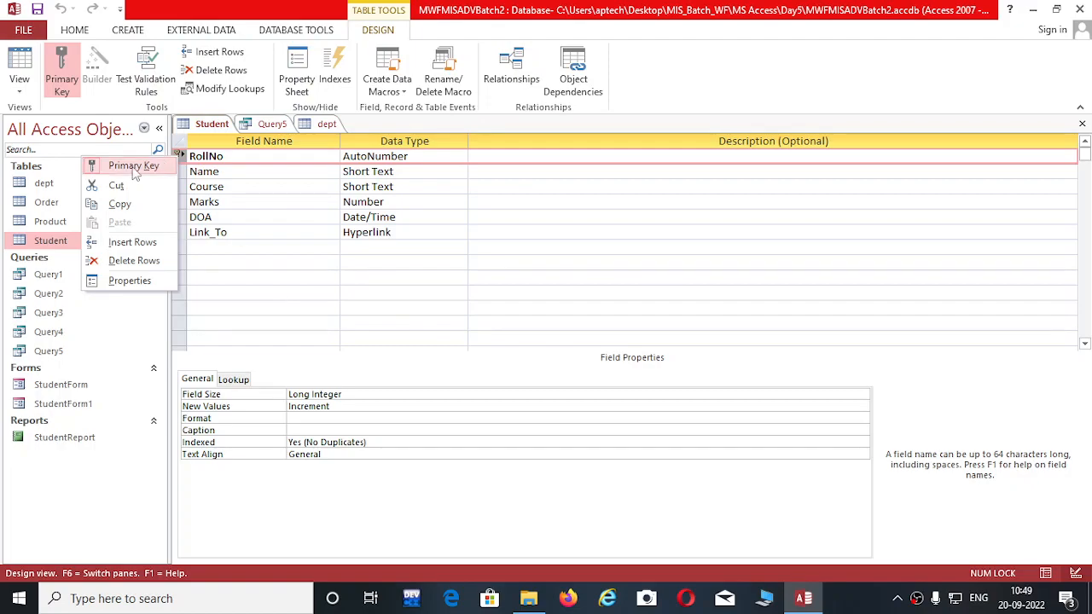
left_click(290, 225)
left_click(290, 227)
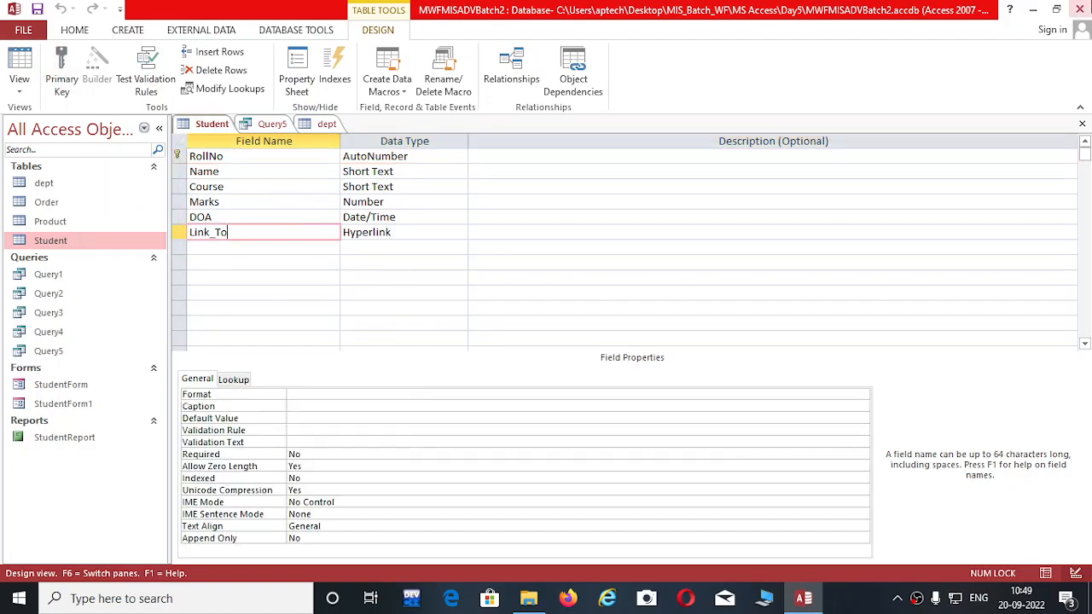
key("alt+F4")
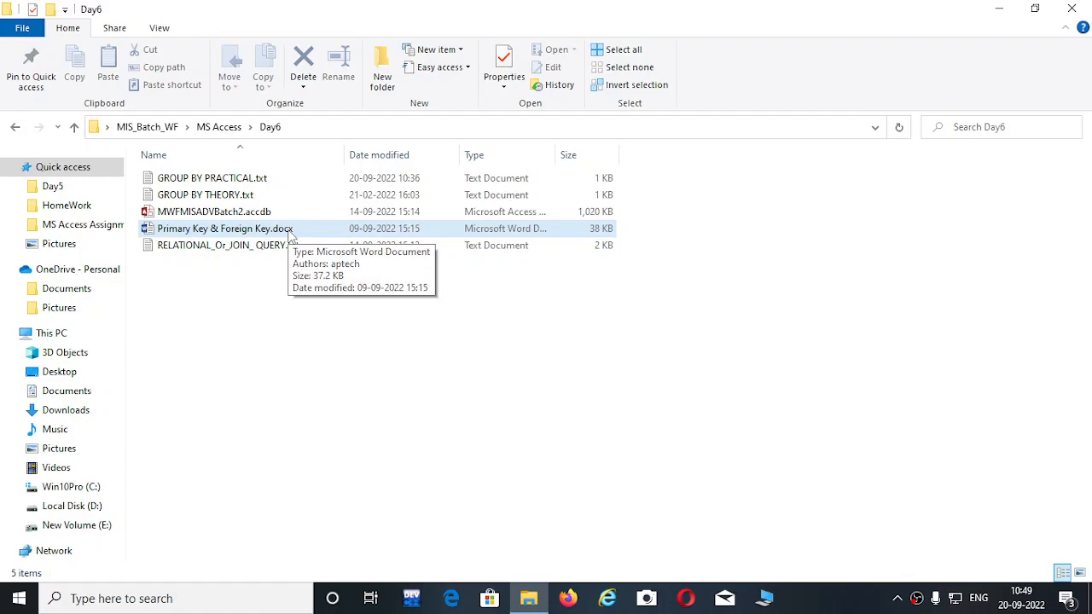
Open Primary Key & Foreign Key.docx from the Day6 folder, look through its primary and foreign key sections, and close it.
double_click(290, 230)
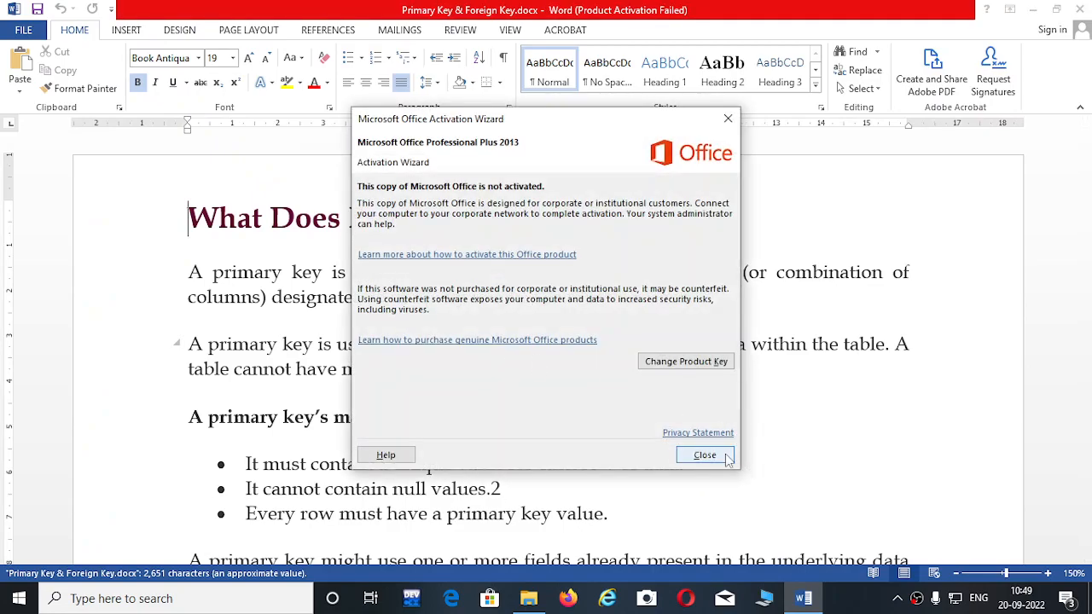
left_click(721, 454)
scroll(627, 372, "down", 20)
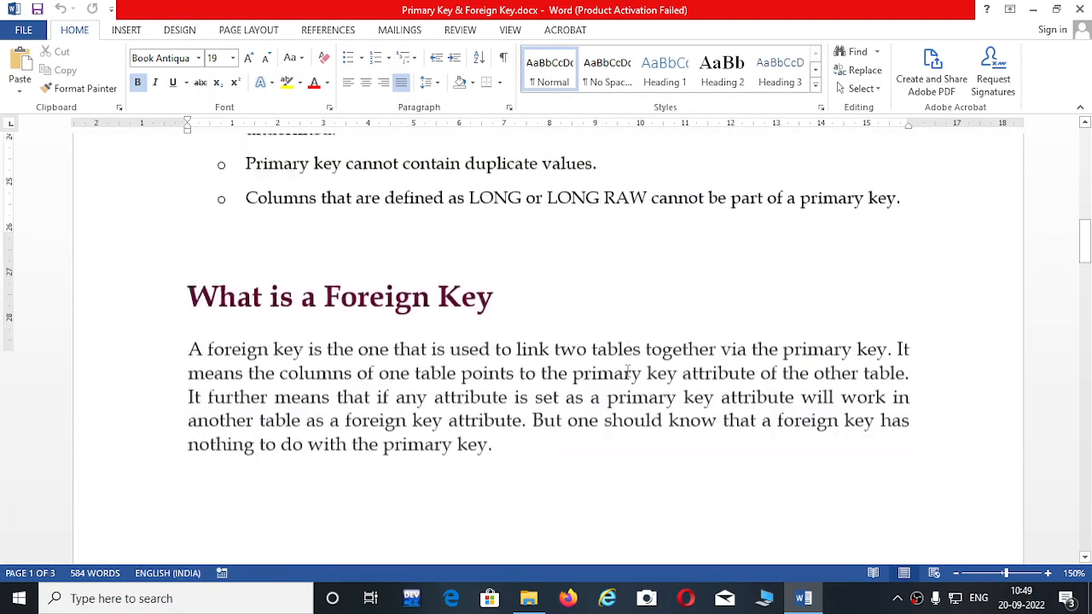
scroll(627, 372, "down", 15)
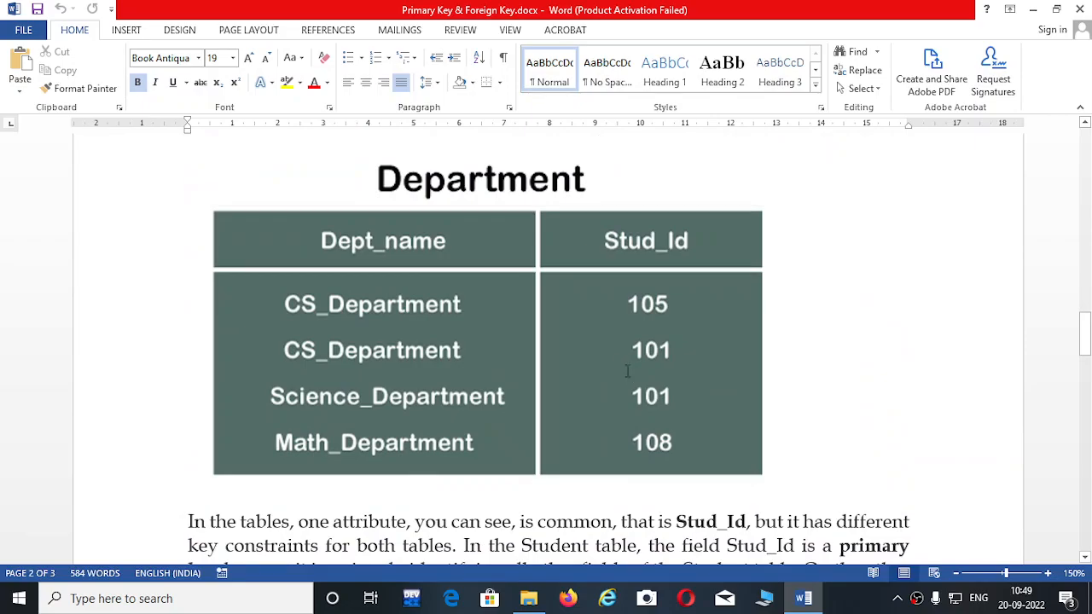
scroll(627, 371, "down", 8)
scroll(627, 371, "up", 3)
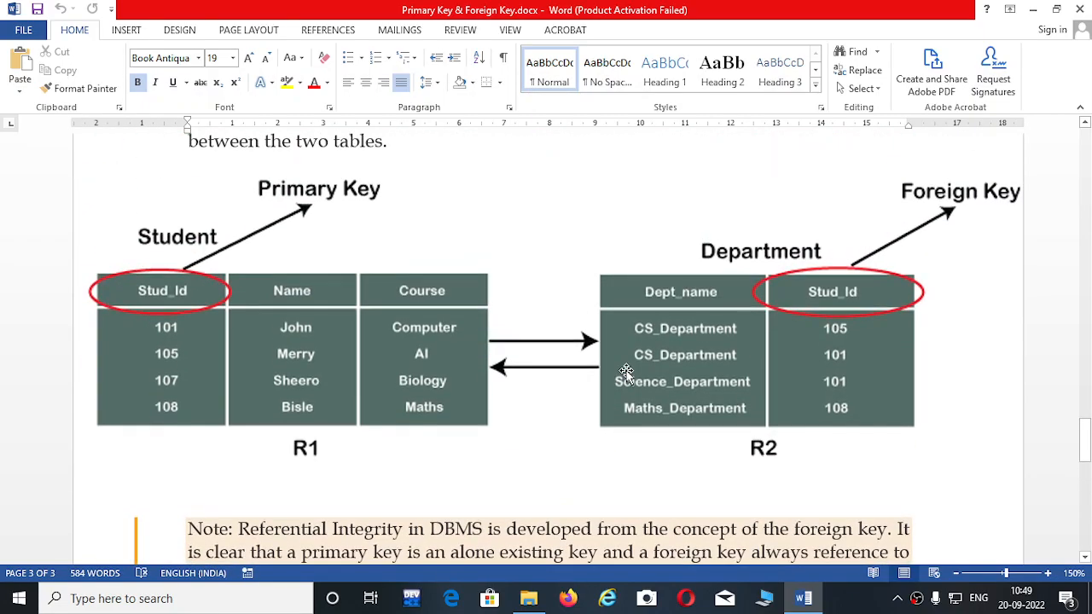
scroll(627, 371, "down", 3)
scroll(627, 371, "down", 5)
scroll(627, 371, "up", 10)
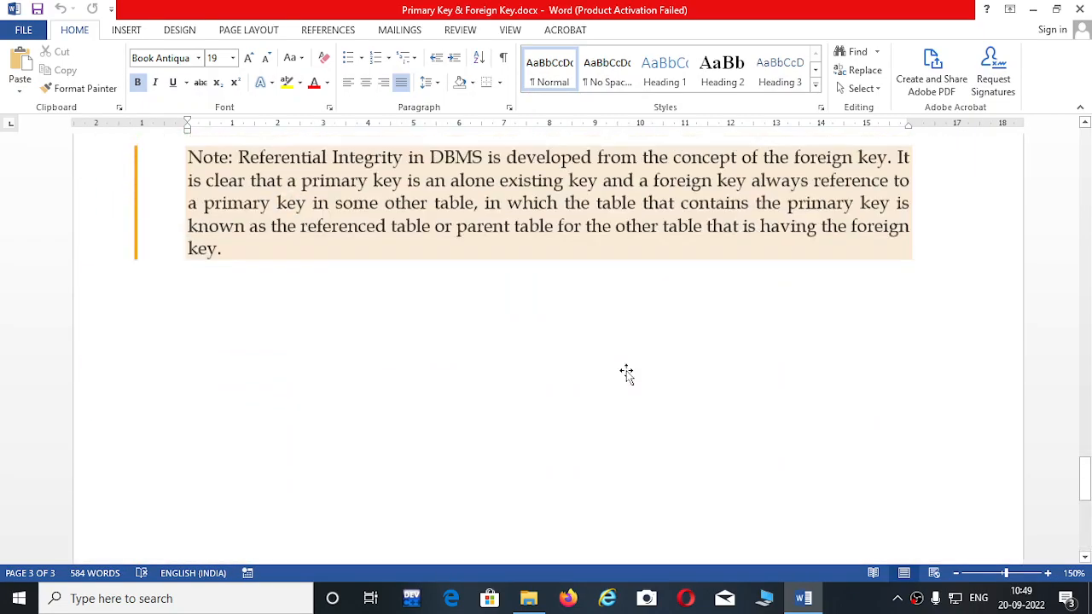
scroll(627, 371, "up", 15)
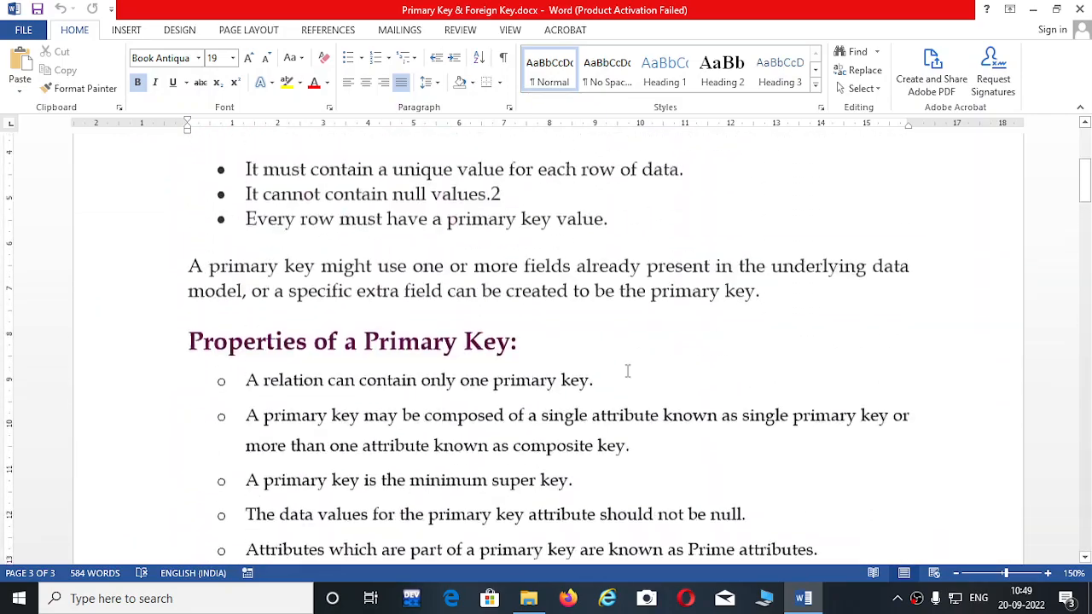
scroll(627, 371, "down", 10)
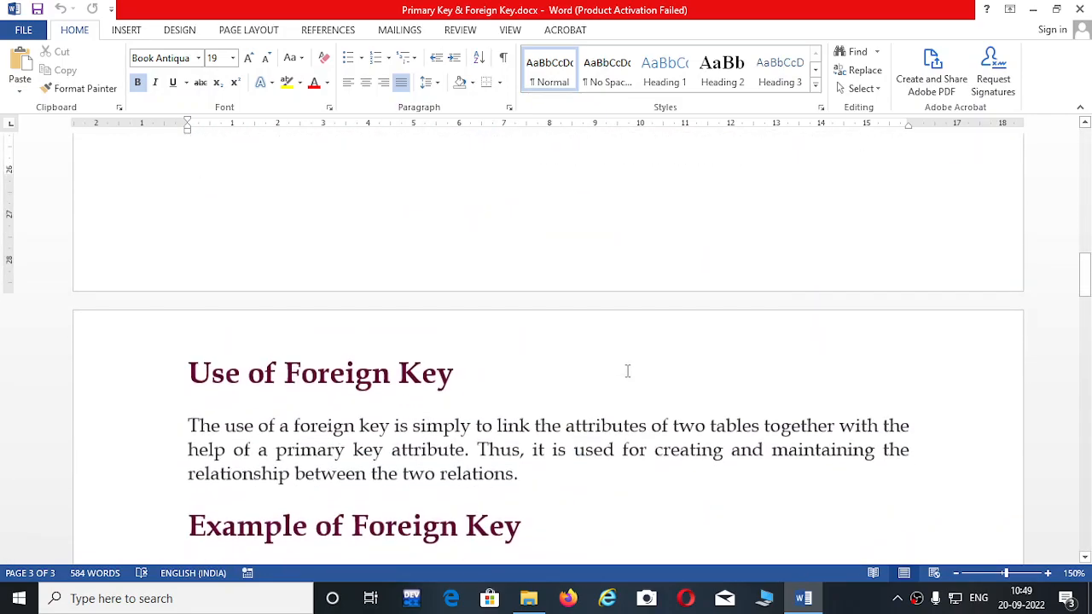
scroll(627, 372, "up", 4)
scroll(627, 371, "up", 6)
key("alt+F4")
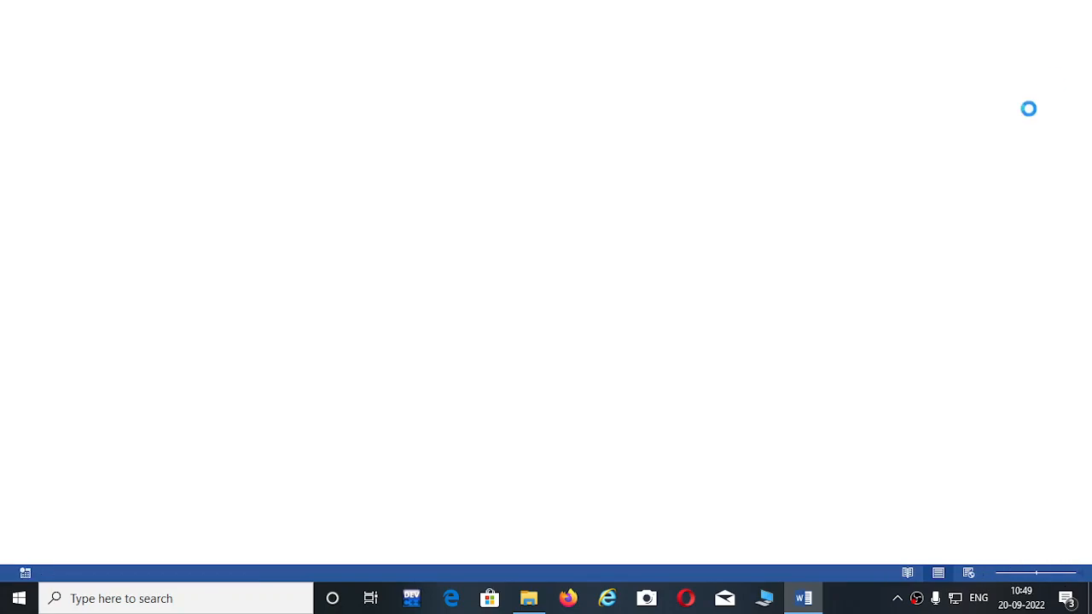
Open the MWFMISADVBatch2.accdb database from the Day6 folder in Access and dismiss the activation notice.
left_click(312, 354)
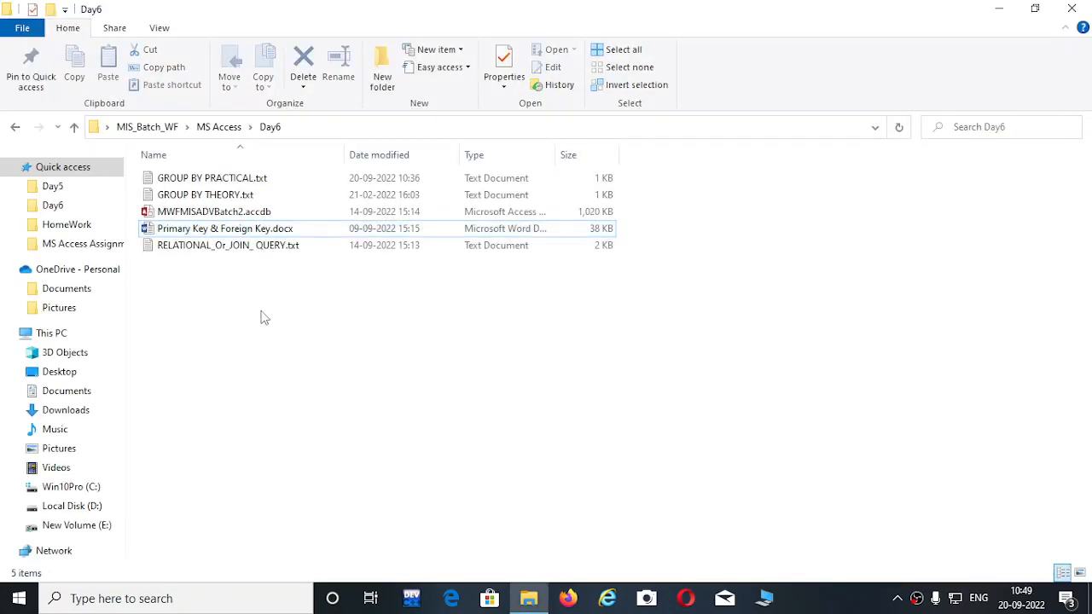
left_click(237, 217)
double_click(237, 217)
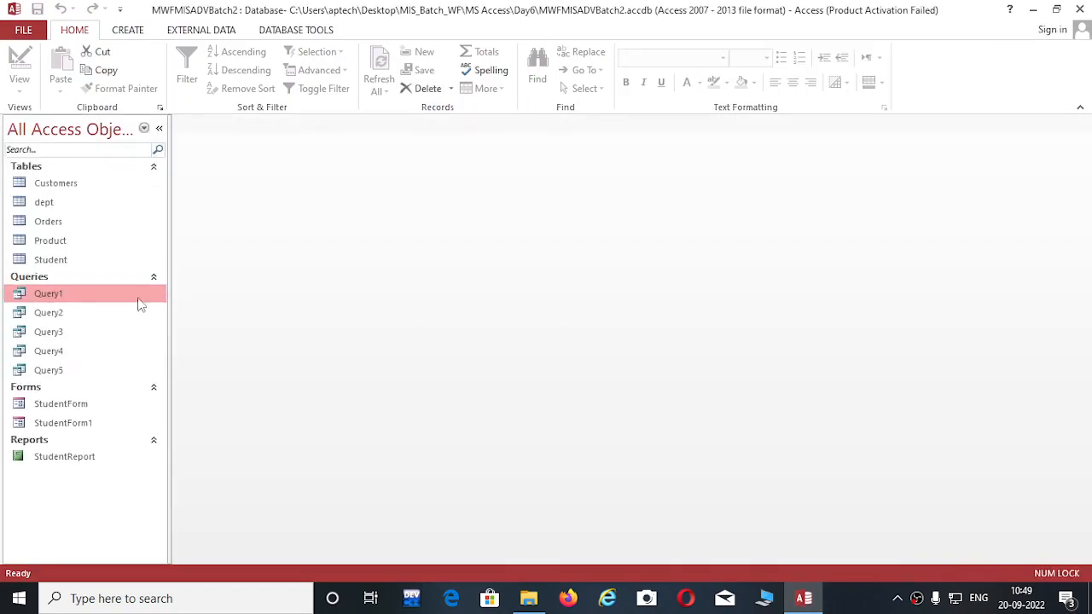
left_click(725, 120)
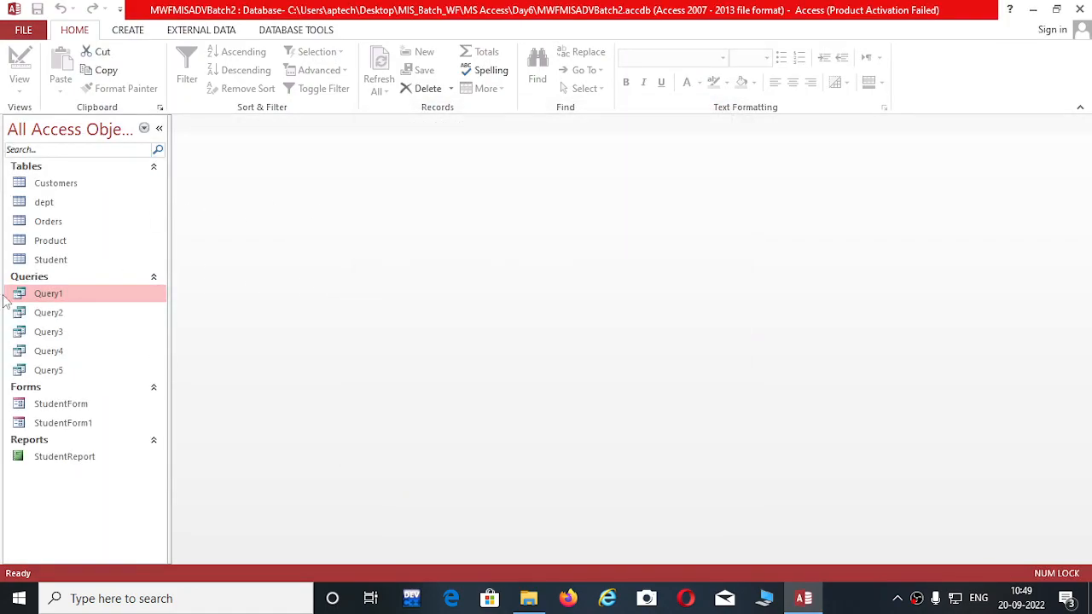
Open the Customers table in Design View to examine its fields and primary key.
left_click(85, 184)
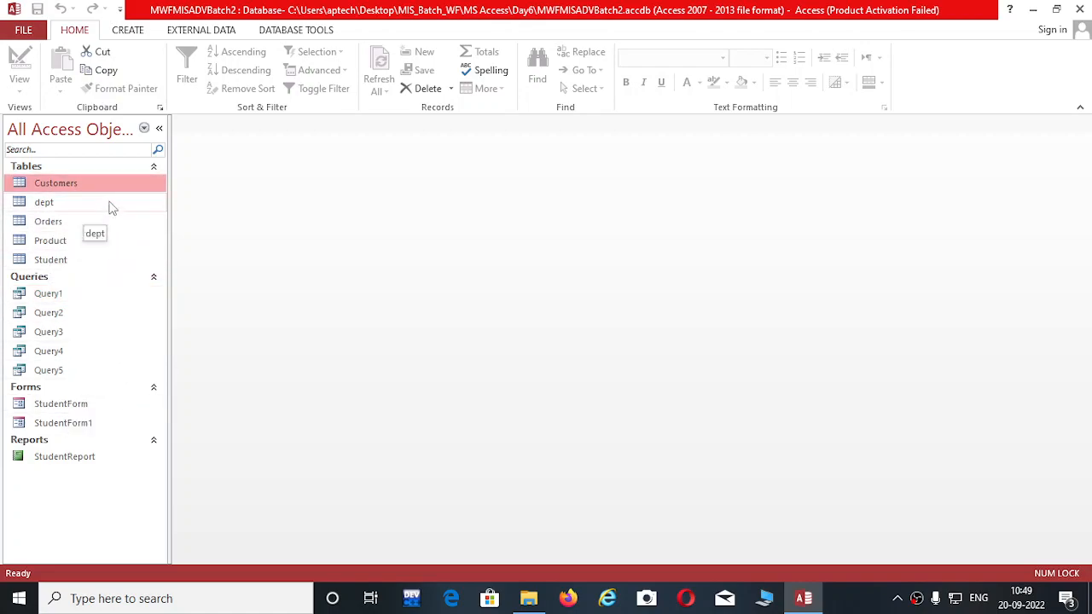
right_click(156, 183)
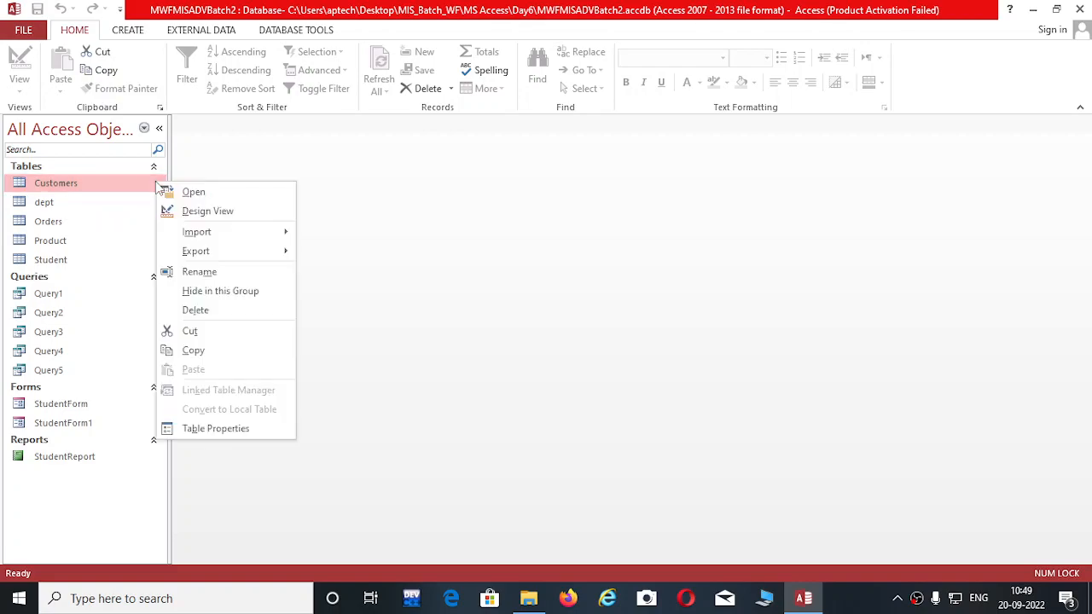
left_click(230, 207)
left_click(371, 262)
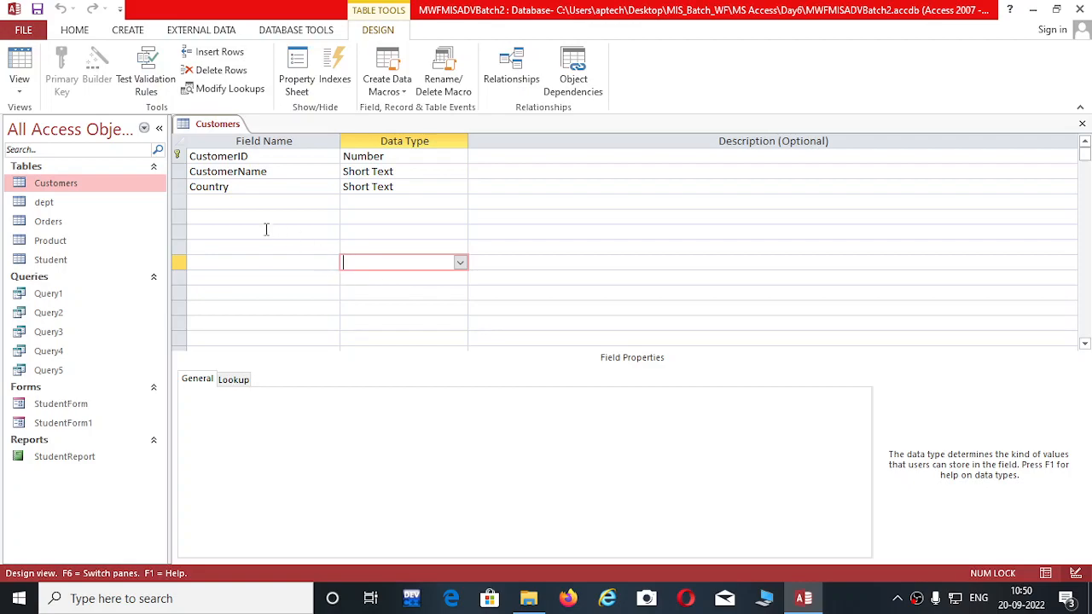
Show the Customers table in Datasheet View and look over its customer records.
double_click(109, 186)
left_click(328, 244)
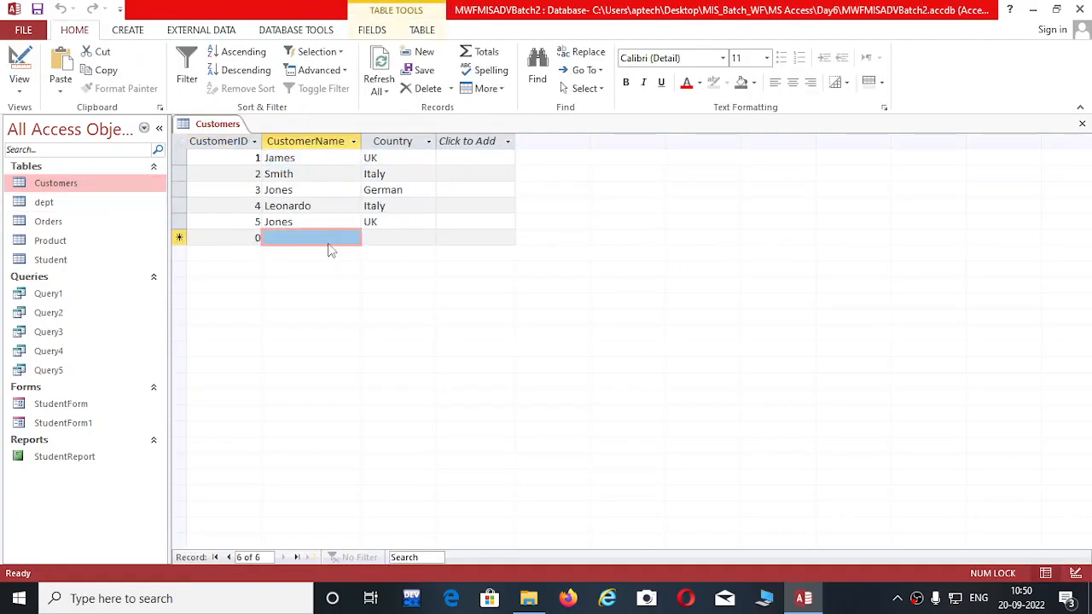
left_click(431, 234)
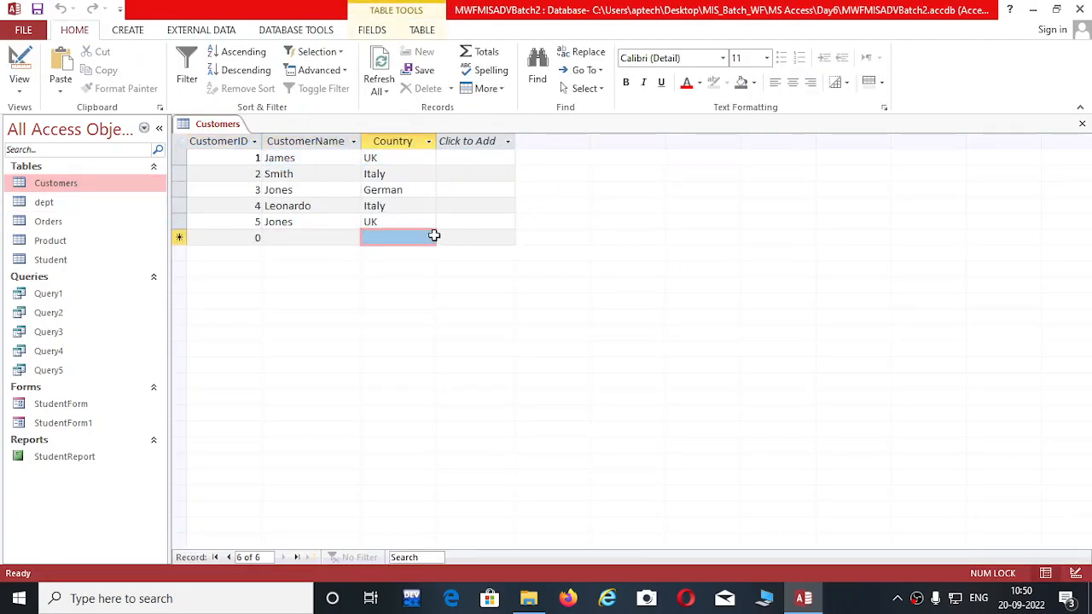
left_click(409, 196)
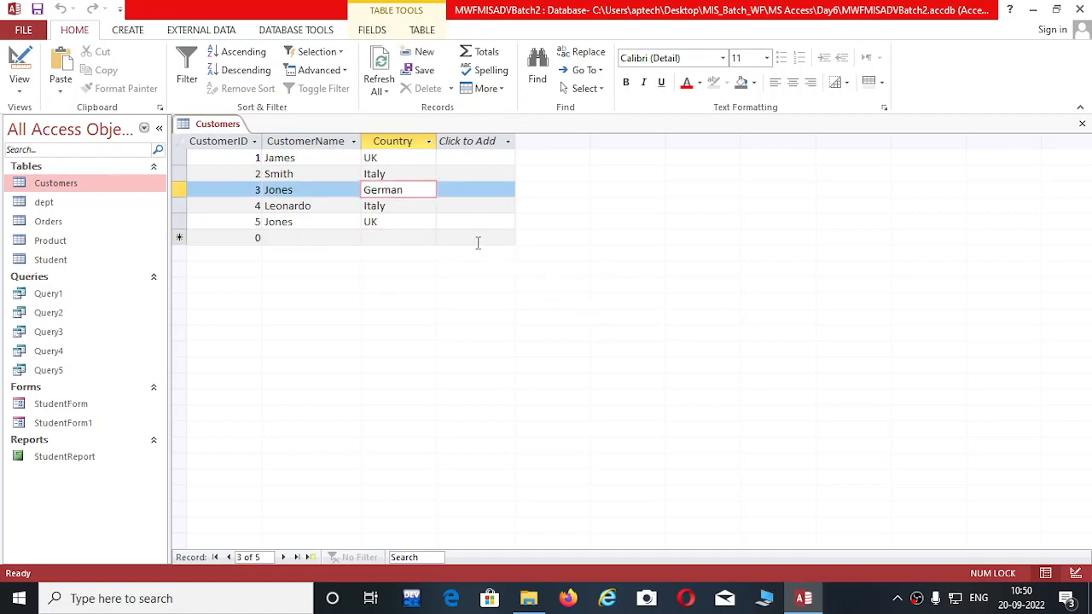
left_click(465, 235)
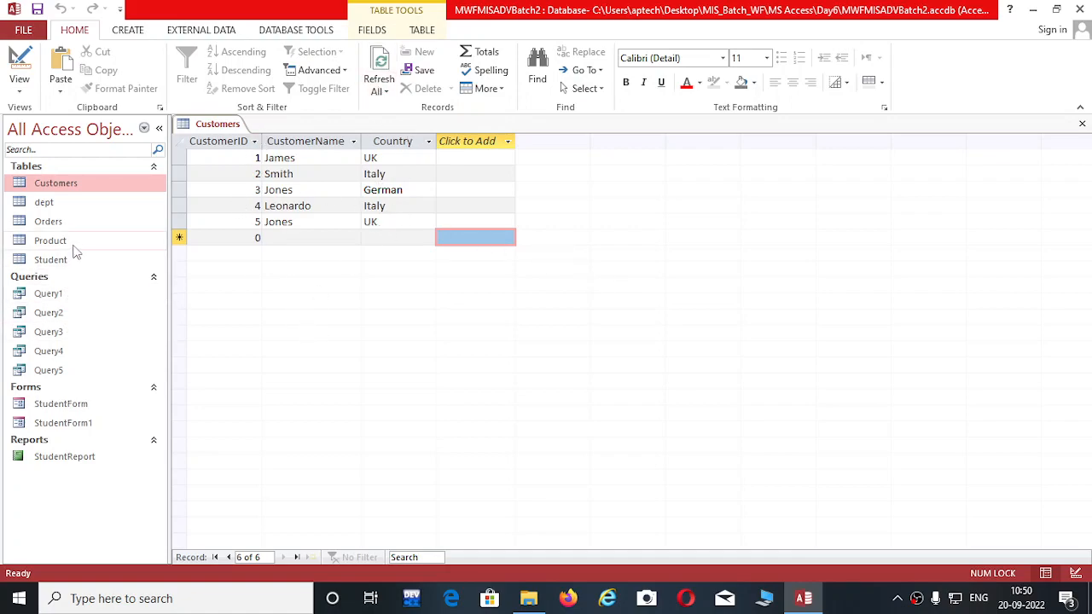
Switch to File Explorer, open RELATIONAL_Or_JOIN_ QUERY.txt from the Day6 folder, zoom its text out to 40%, and minimize Notepad.
left_click(529, 598)
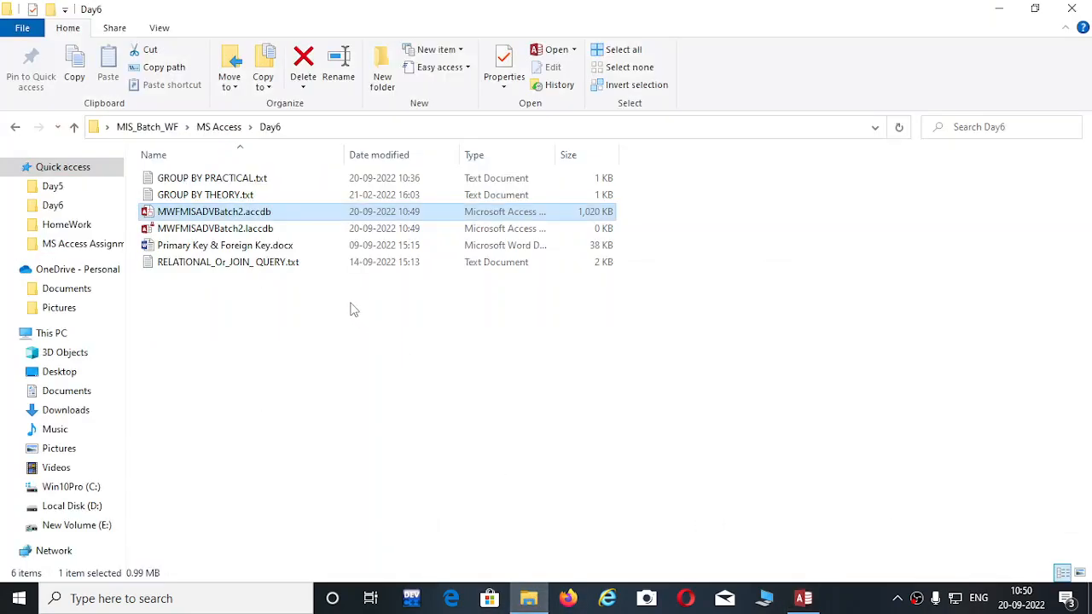
double_click(288, 262)
double_click(620, 290)
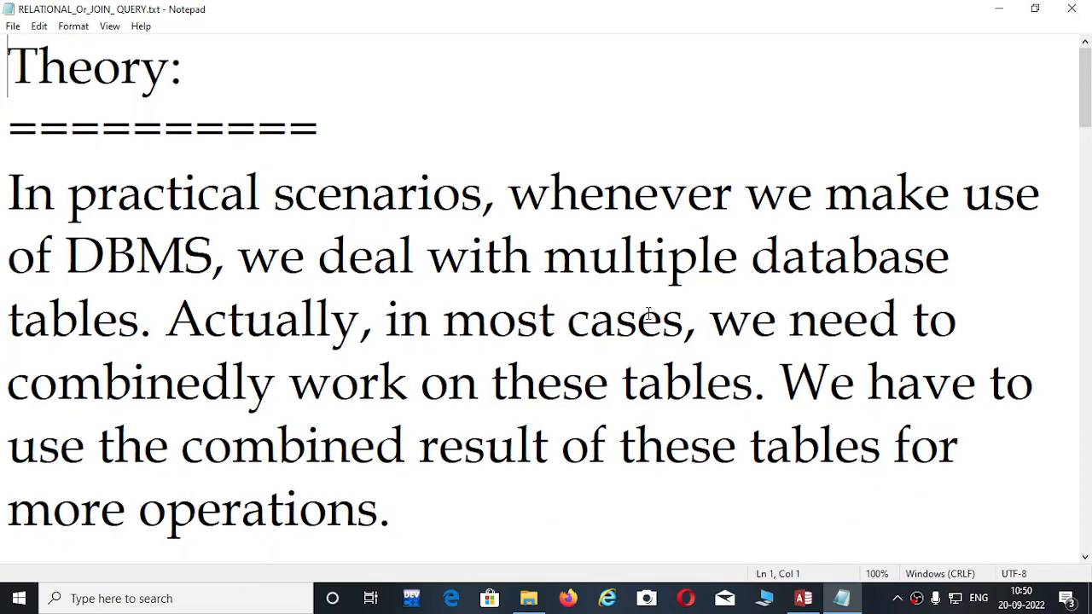
left_click(640, 321)
scroll(664, 320, "down", 6)
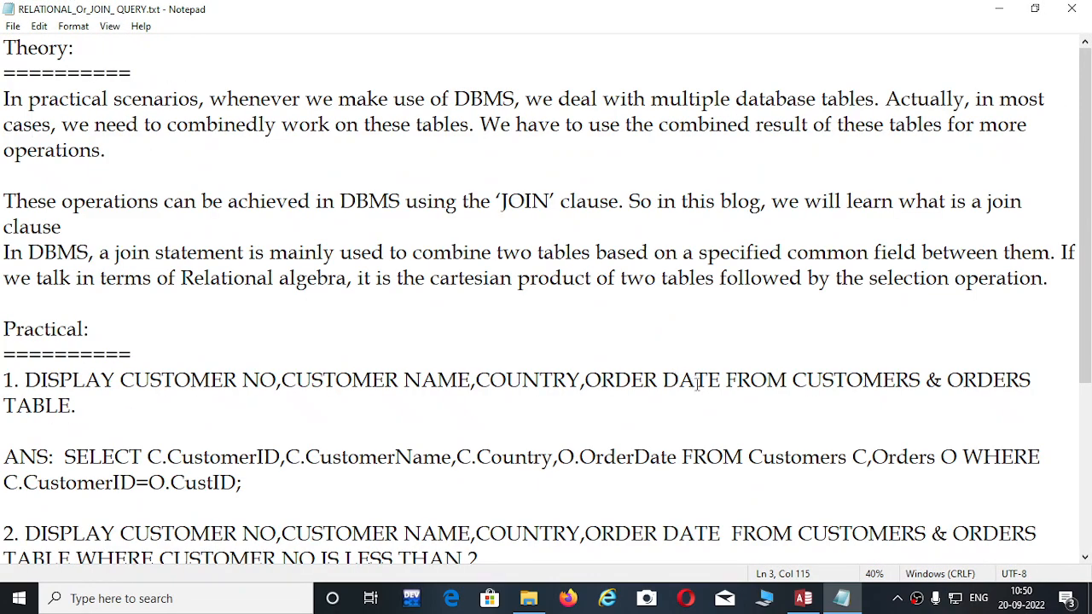
left_click(1003, 8)
Switch back to Access, open the Orders table in Datasheet View, and compare its records with the Customers table.
left_click(803, 598)
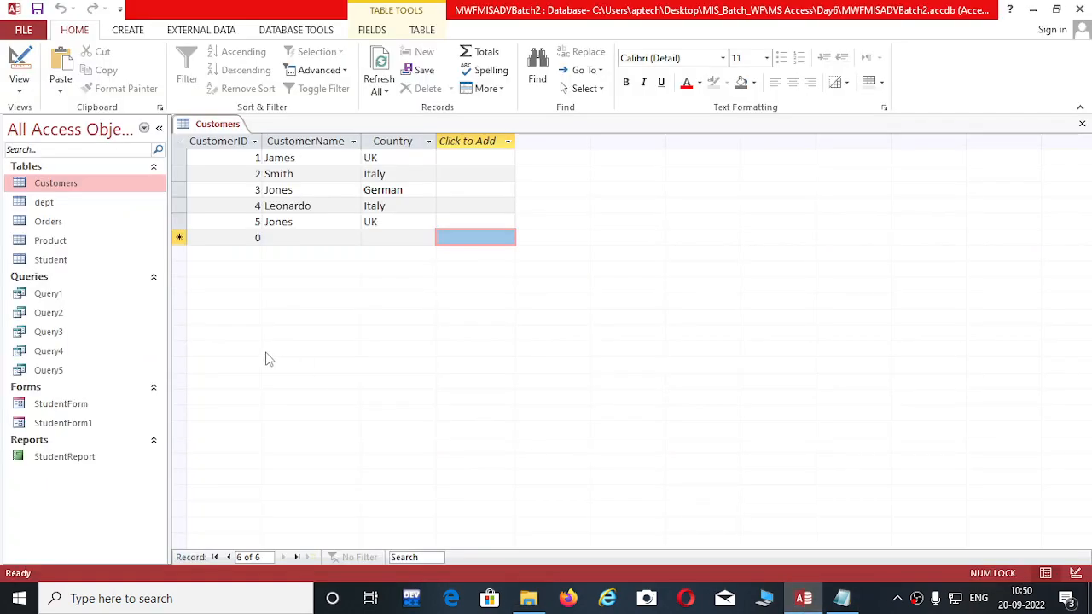
double_click(72, 225)
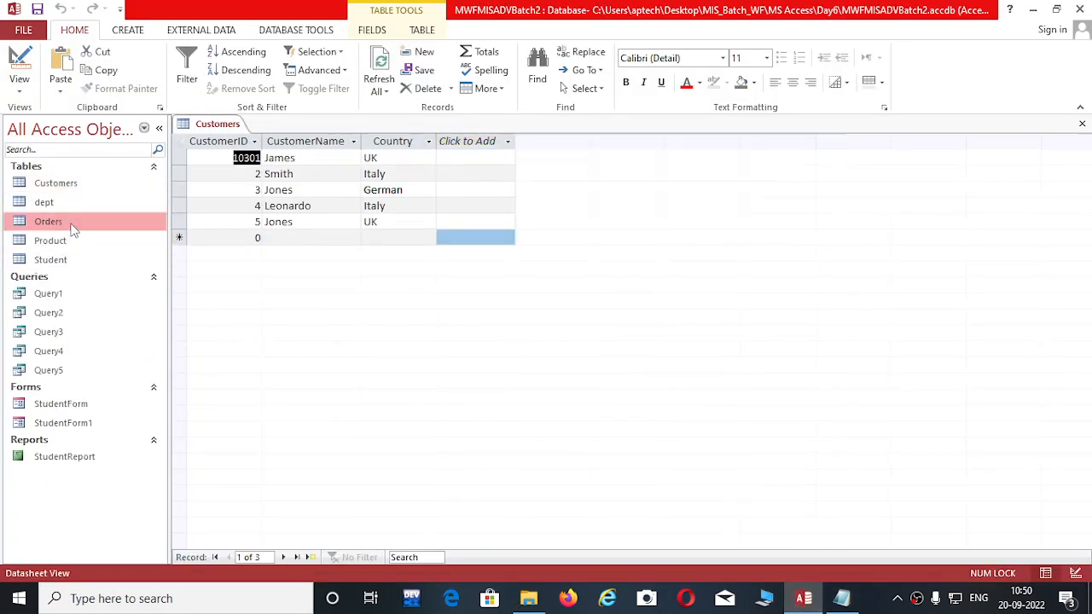
left_click(218, 123)
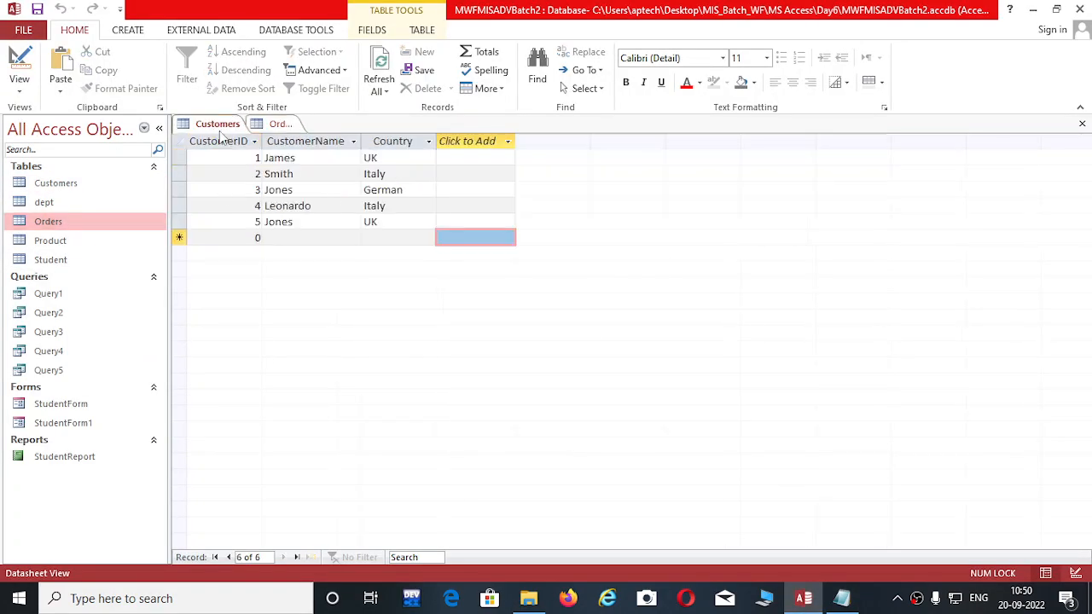
left_click(281, 124)
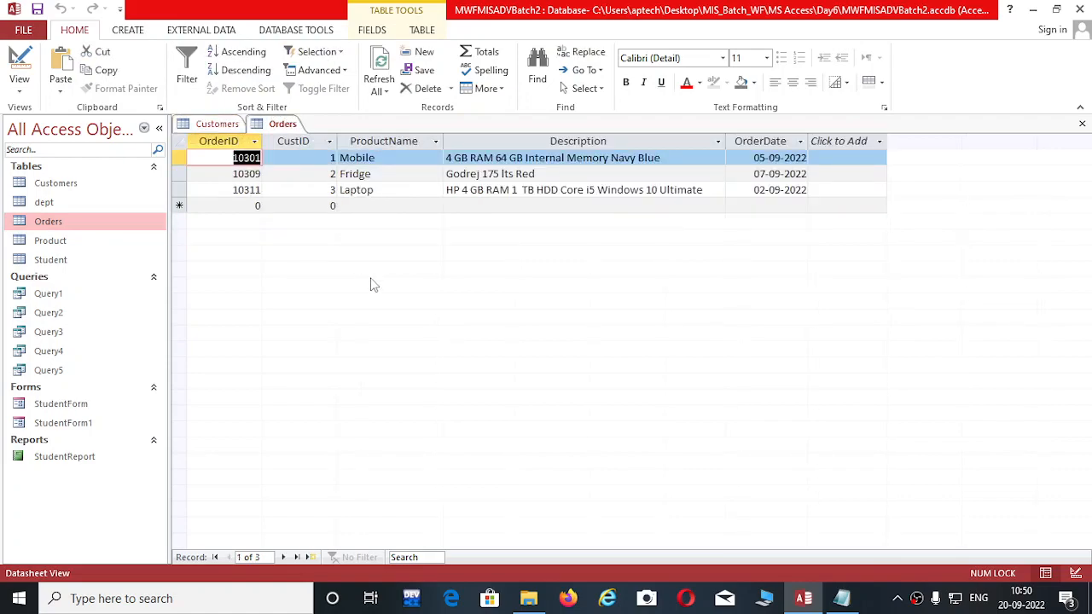
left_click(223, 124)
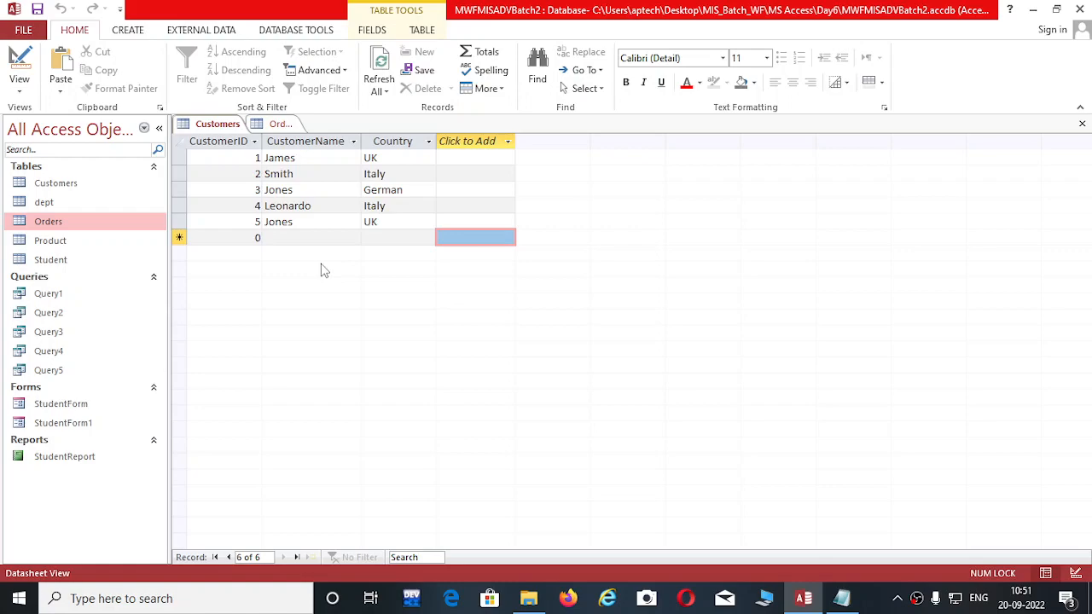
left_click(282, 125)
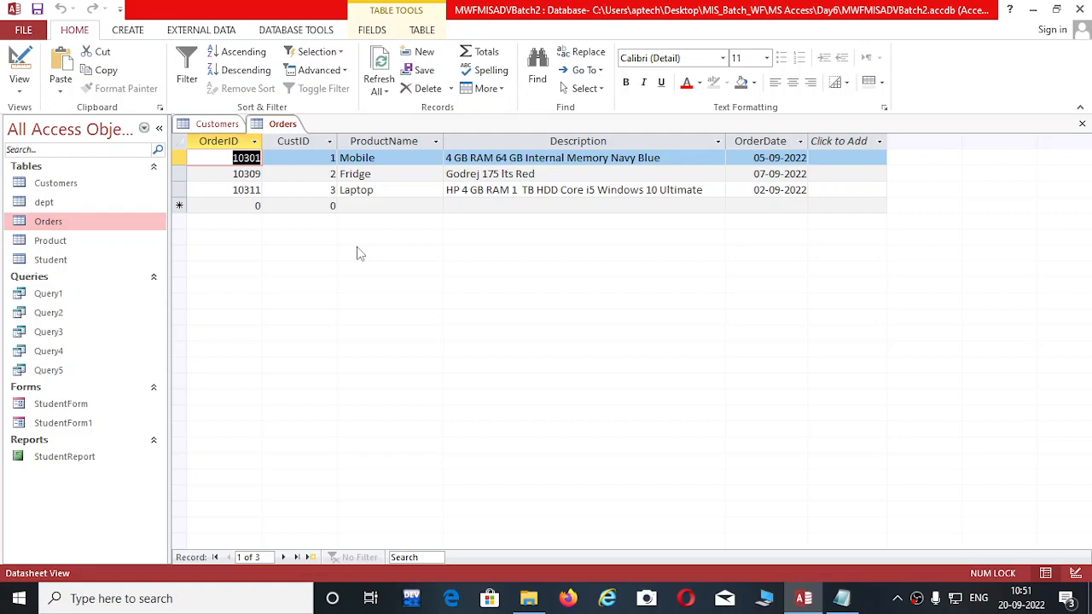
left_click(381, 209)
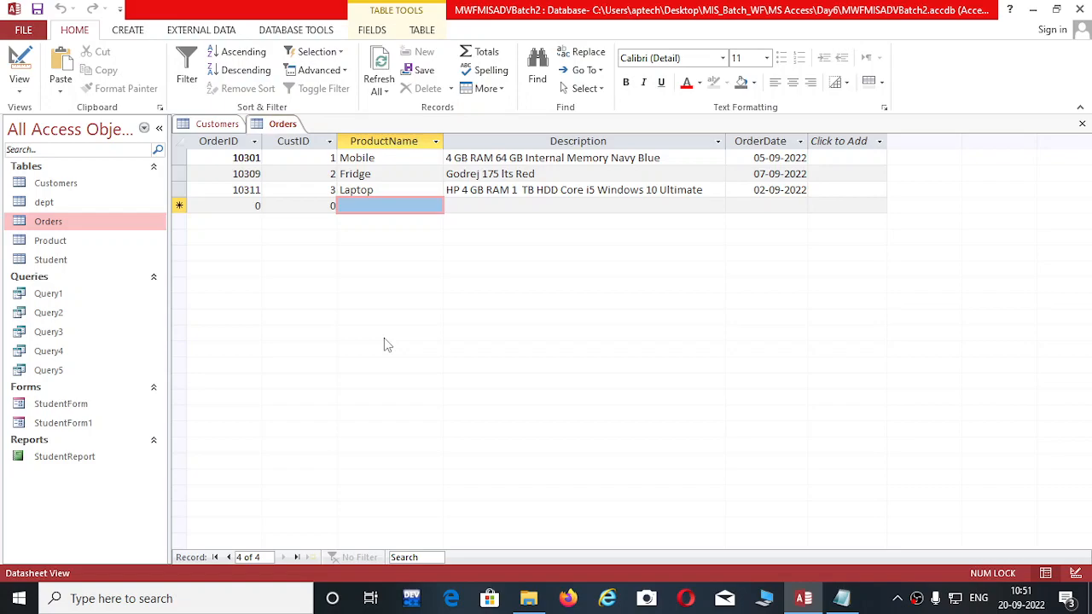
Open the Orders and Customers tables in Design View to compare their fields and primary keys.
right_click(163, 220)
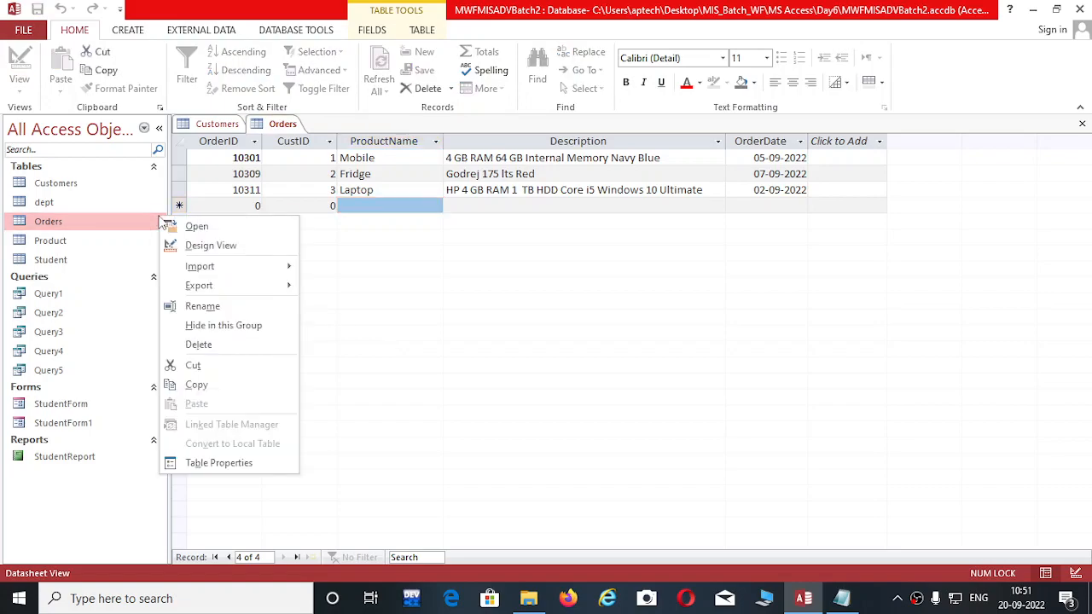
left_click(212, 246)
left_click(581, 293)
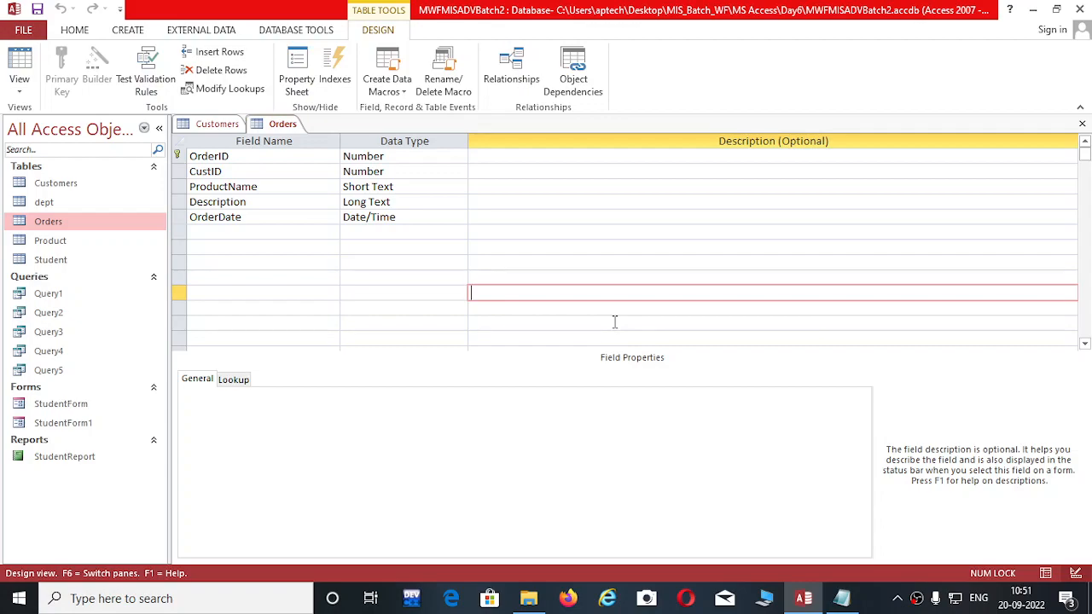
right_click(87, 187)
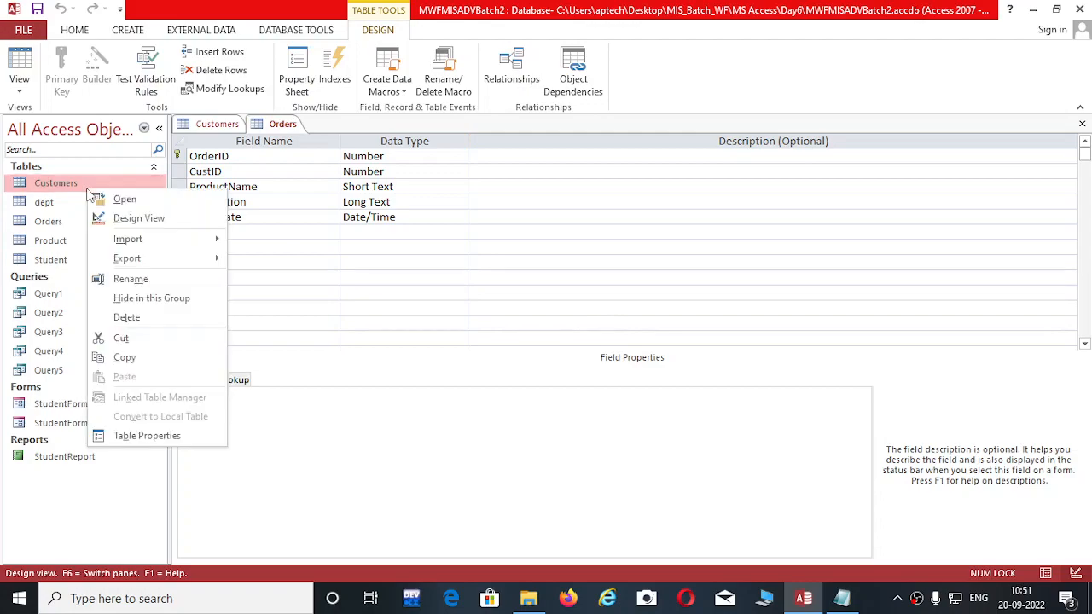
left_click(136, 220)
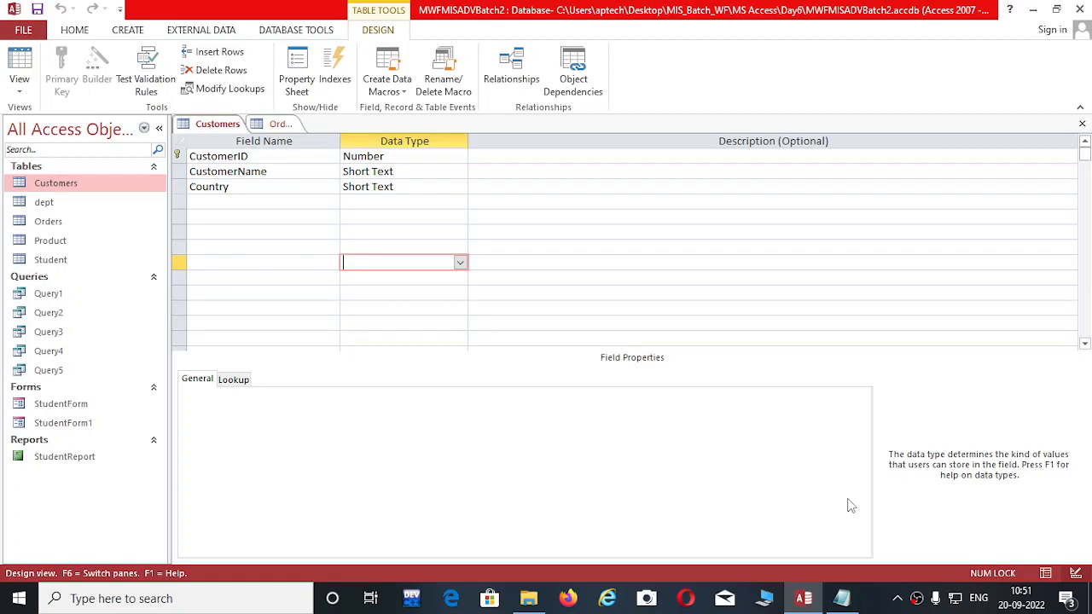
Show the Customers and Orders tables in Datasheet View and look over the records of both.
double_click(103, 189)
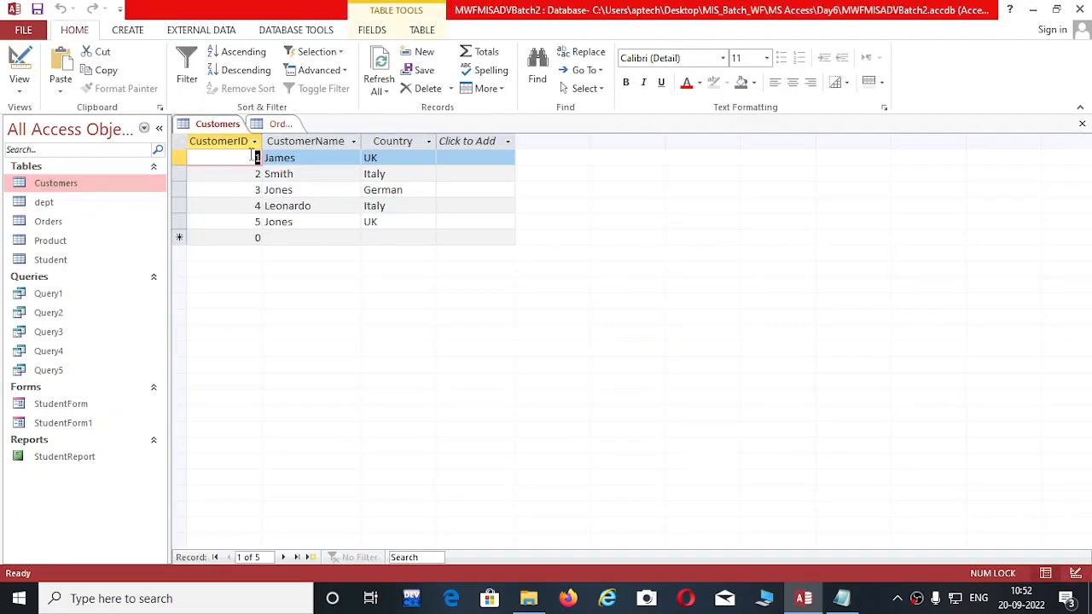
double_click(96, 223)
left_click(220, 125)
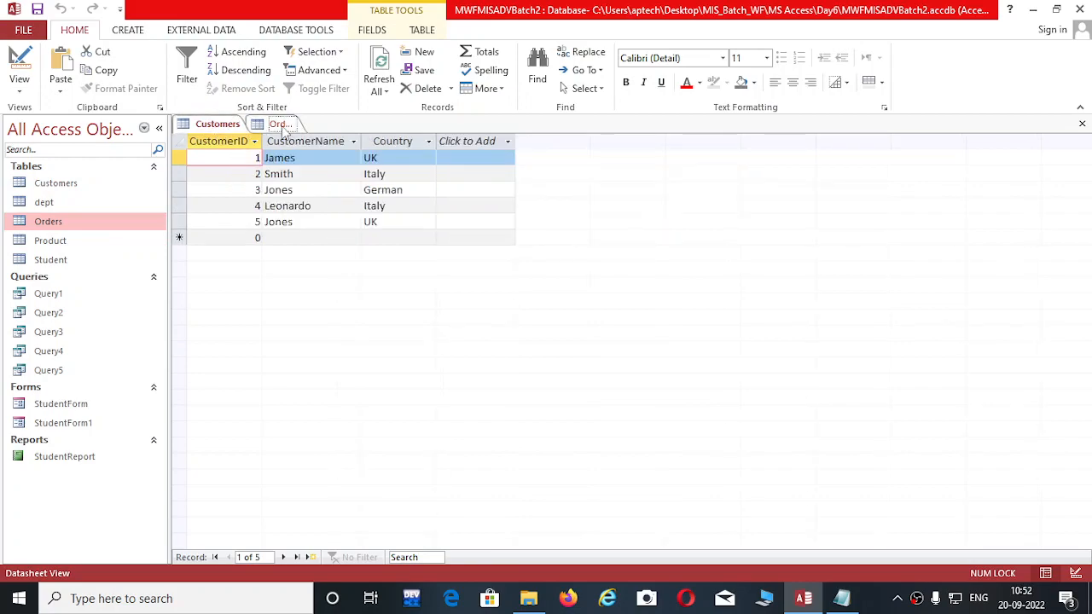
left_click(284, 124)
left_click(221, 124)
left_click(282, 124)
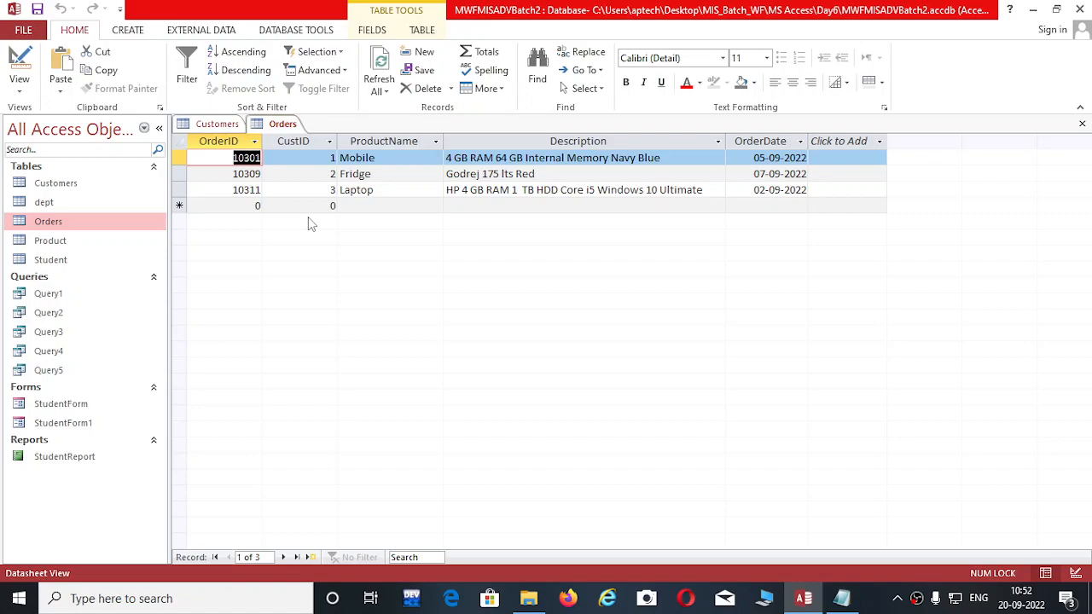
Compare the Customers and Orders records, then switch to Notepad to read the JOIN theory and minimize it again.
left_click(217, 124)
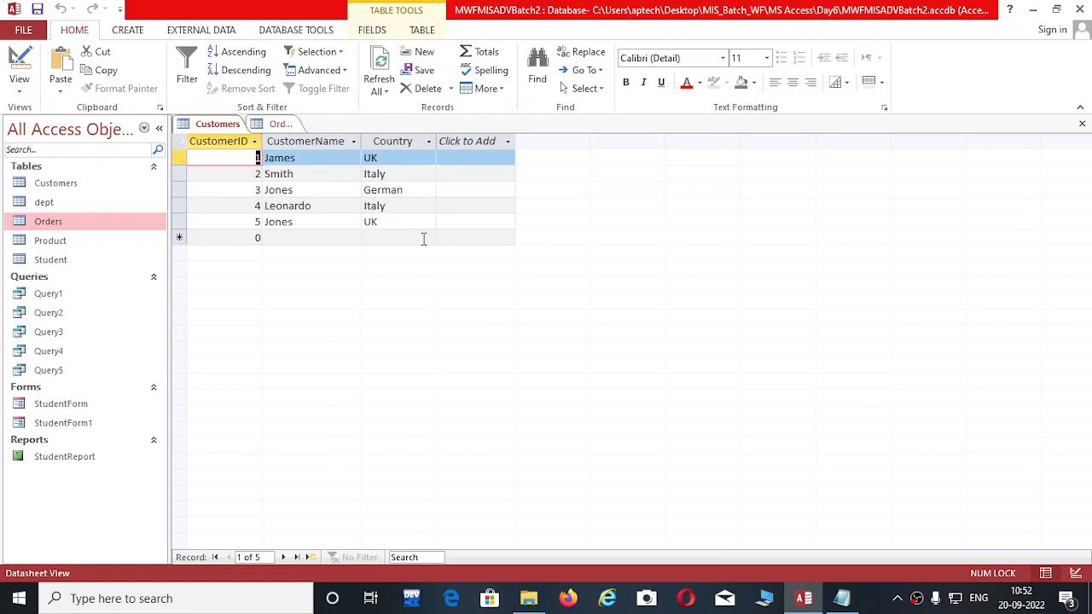
left_click(288, 126)
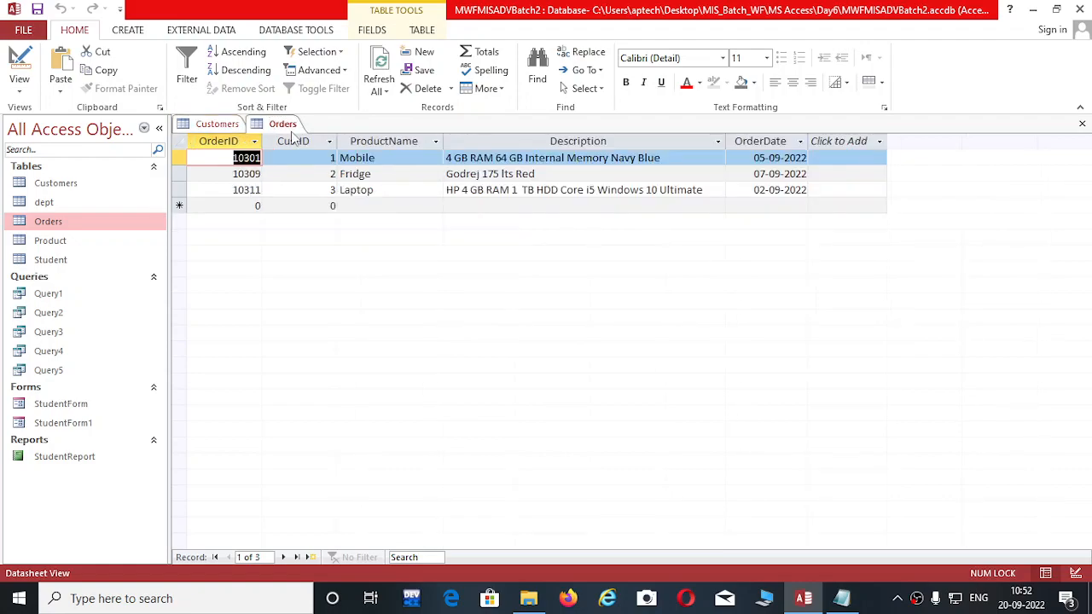
left_click(229, 127)
left_click(267, 127)
left_click(236, 128)
left_click(294, 128)
left_click(216, 123)
left_click(281, 125)
left_click(841, 600)
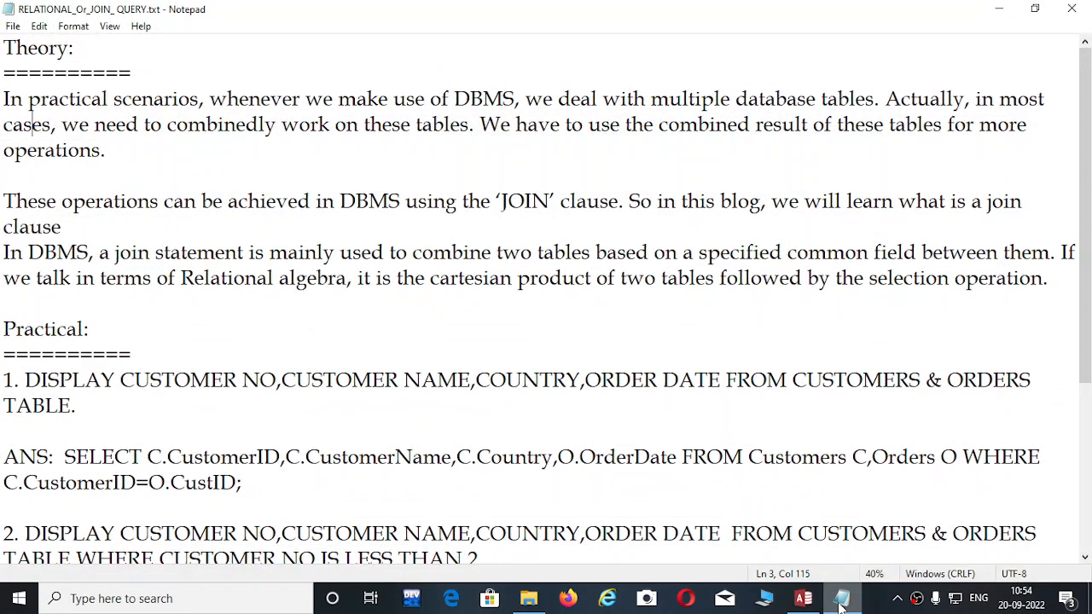
left_click(841, 601)
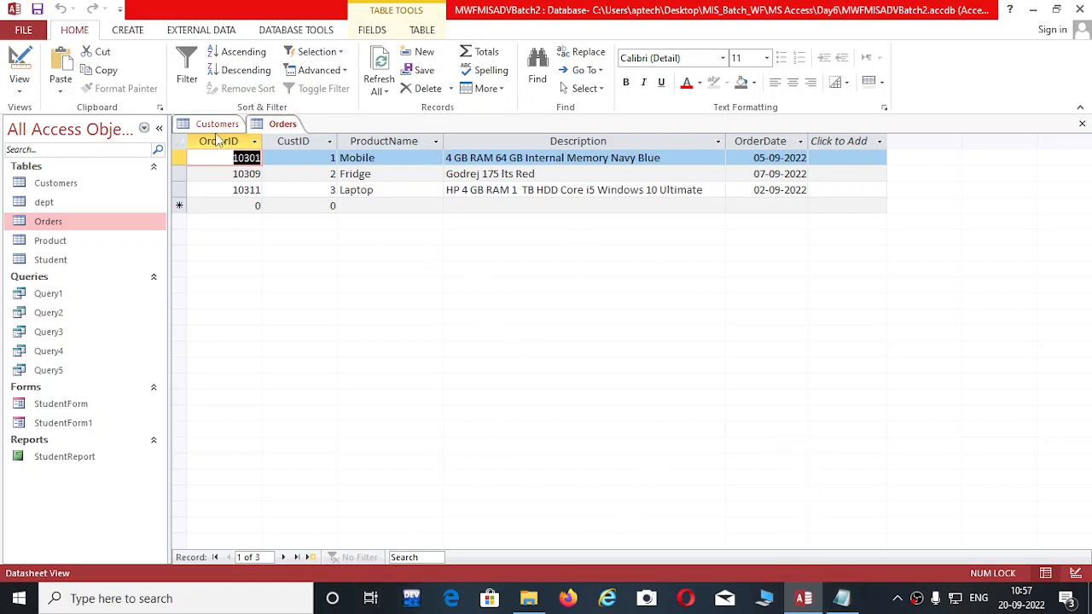
Examine how the CustID values in the Orders table match the CustomerID values in the Customers table.
left_click(218, 124)
left_click(280, 124)
left_click(219, 124)
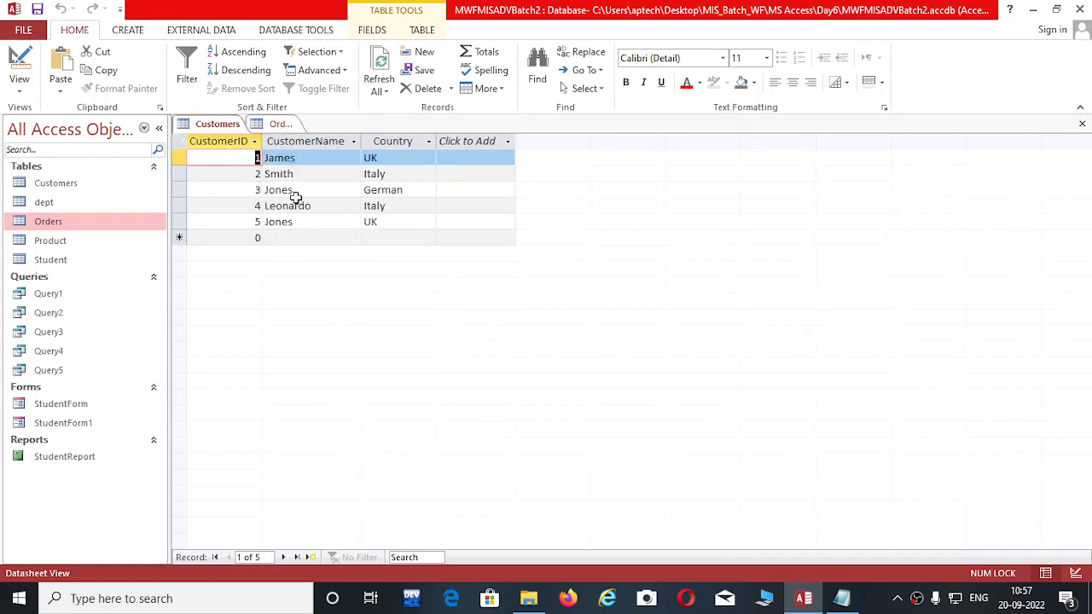
left_click(281, 123)
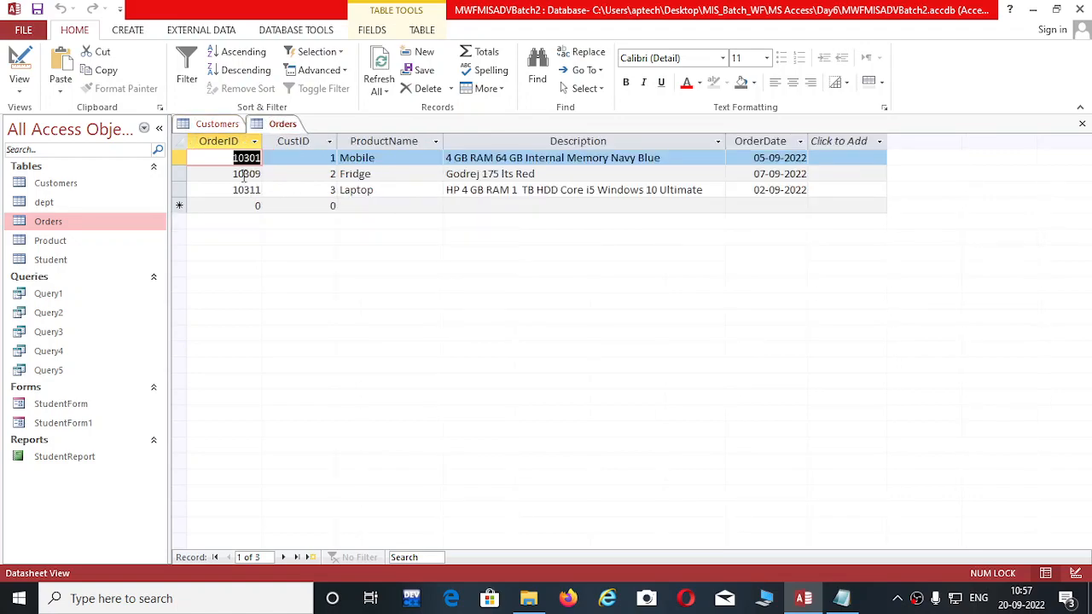
left_click(237, 125)
left_click(284, 124)
left_click(228, 125)
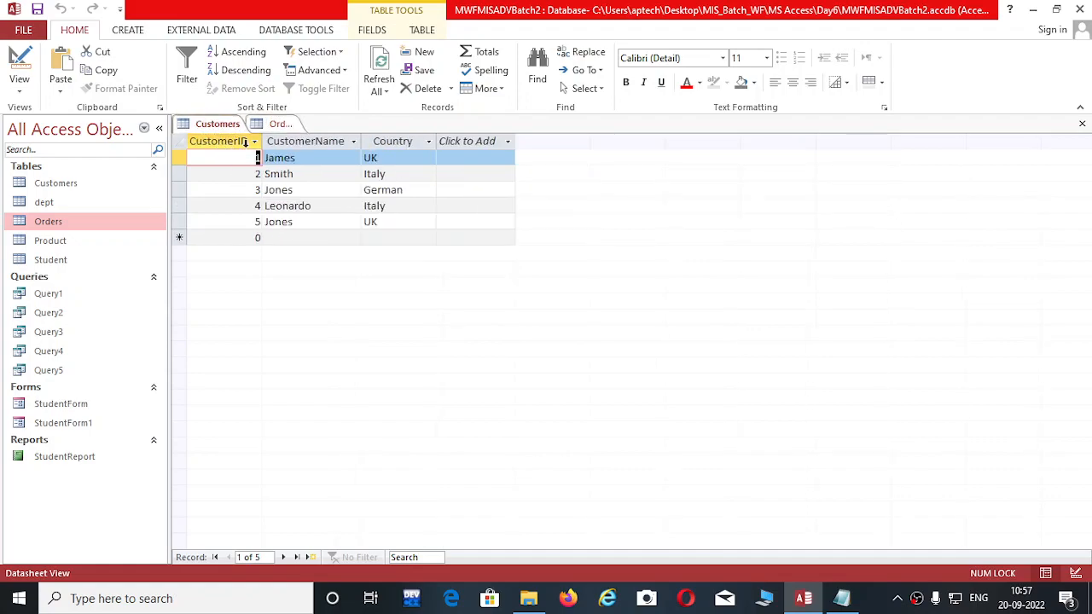
left_click(279, 125)
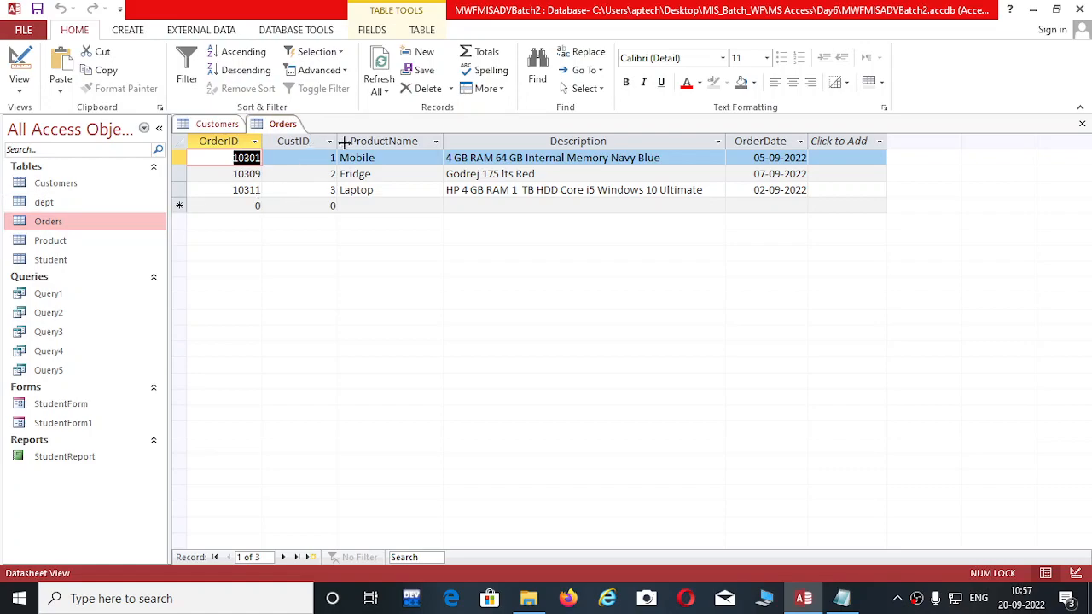
left_click(365, 205)
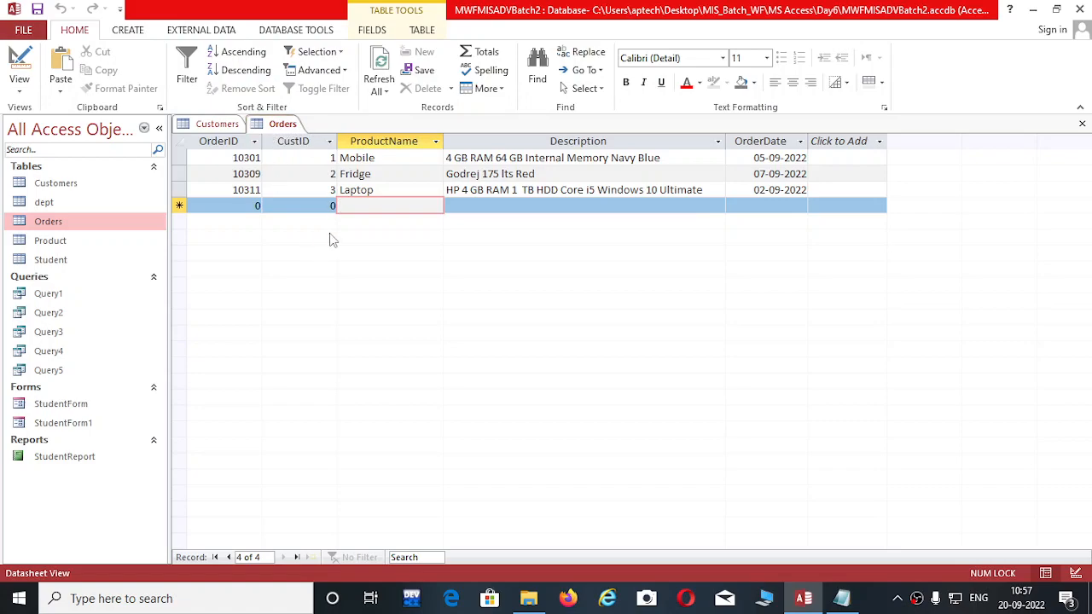
left_click(222, 127)
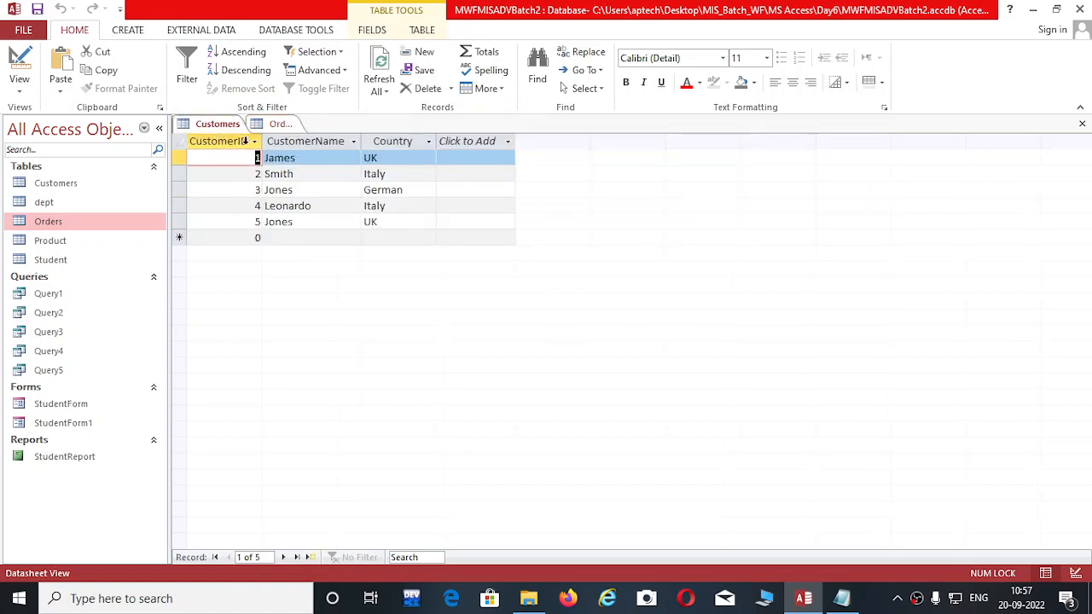
left_click(281, 125)
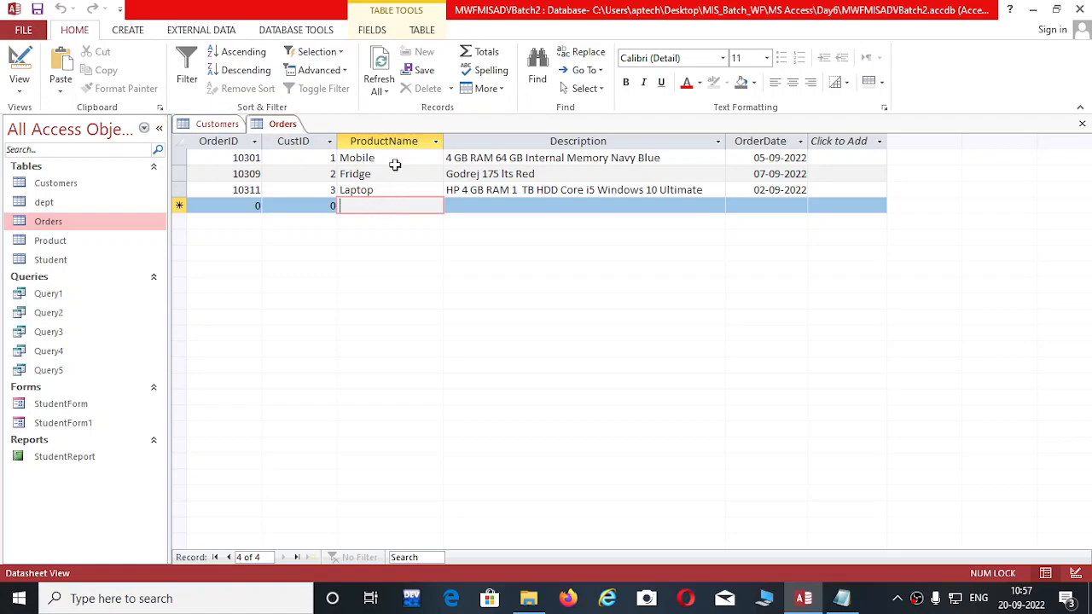
left_click(226, 127)
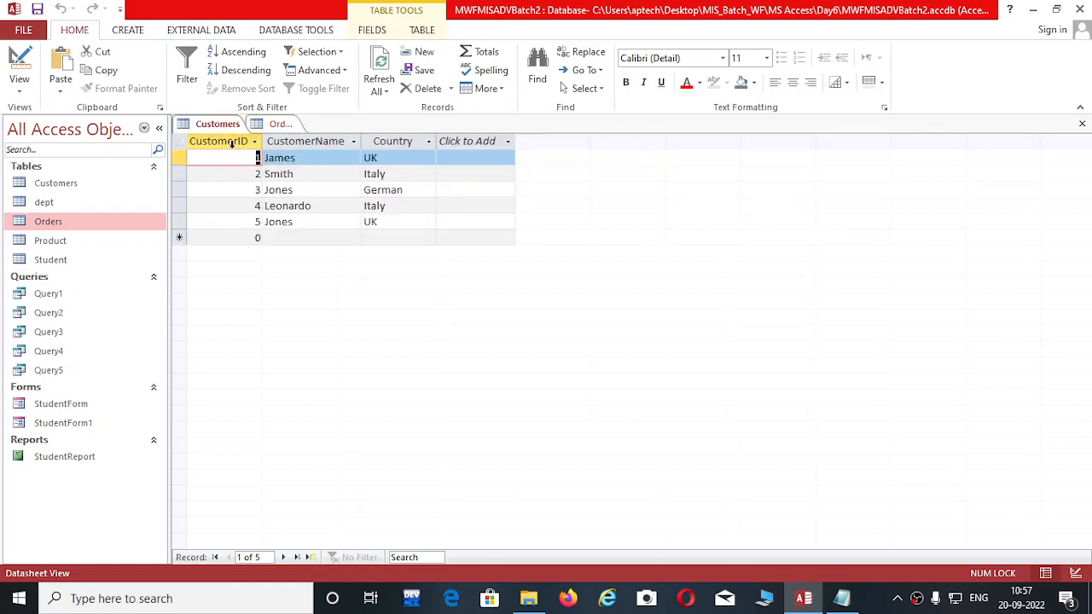
left_click(279, 125)
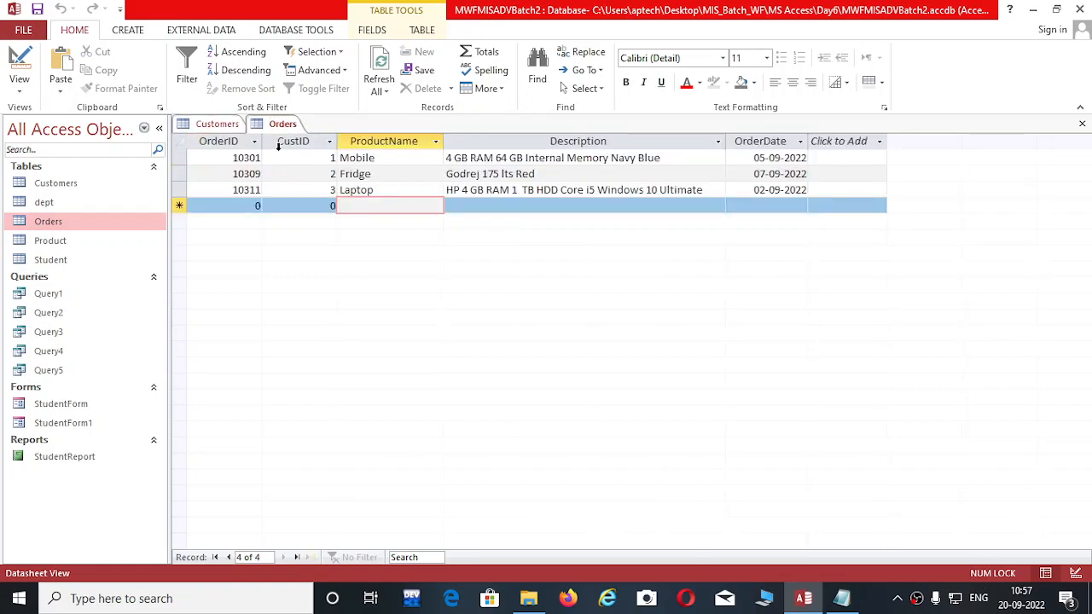
left_click(231, 125)
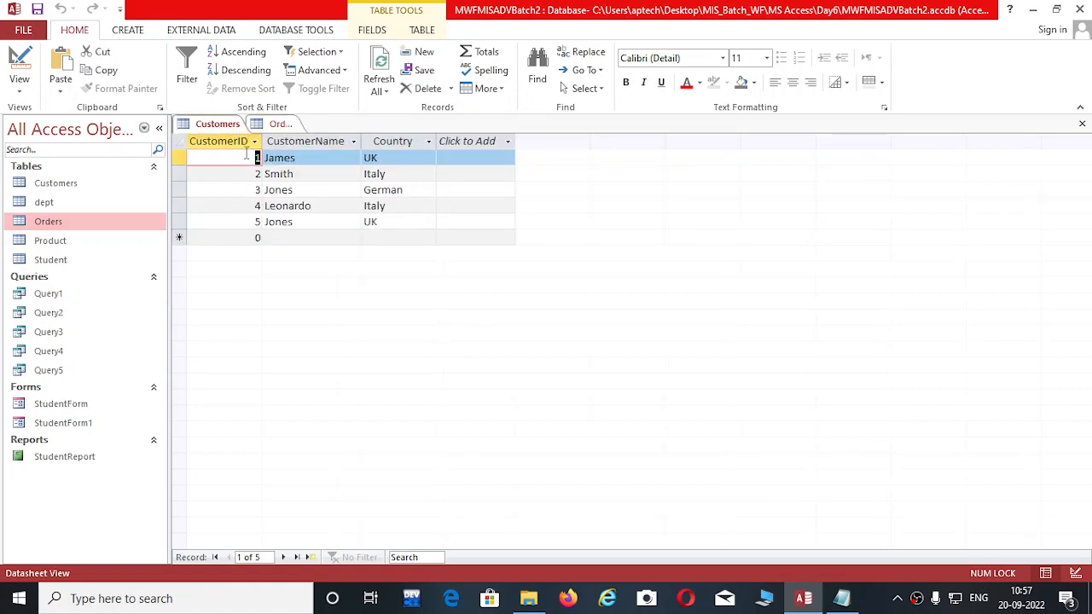
left_click(281, 125)
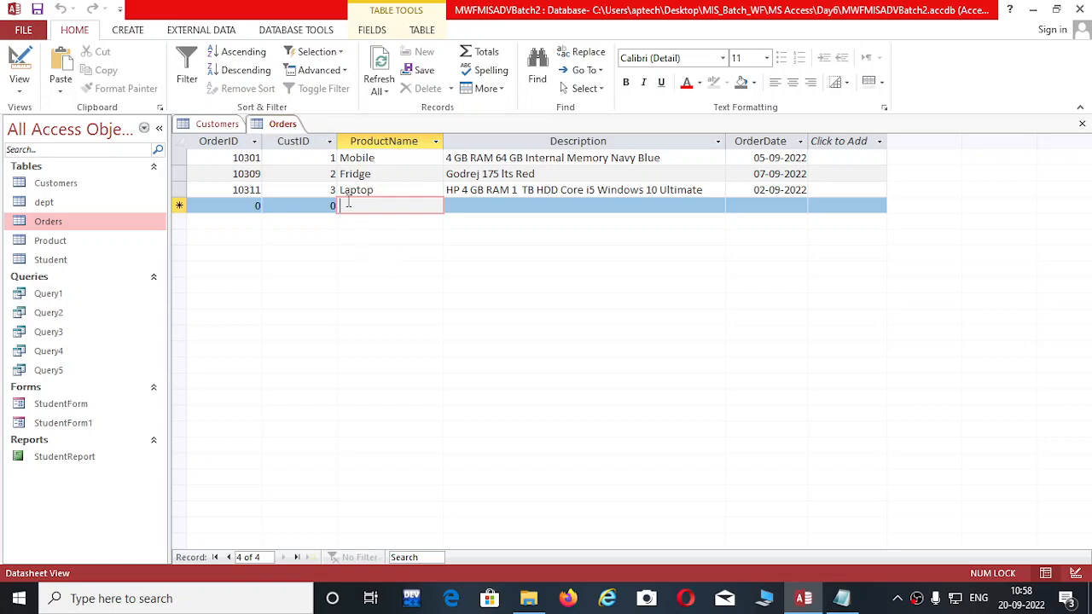
left_click(217, 124)
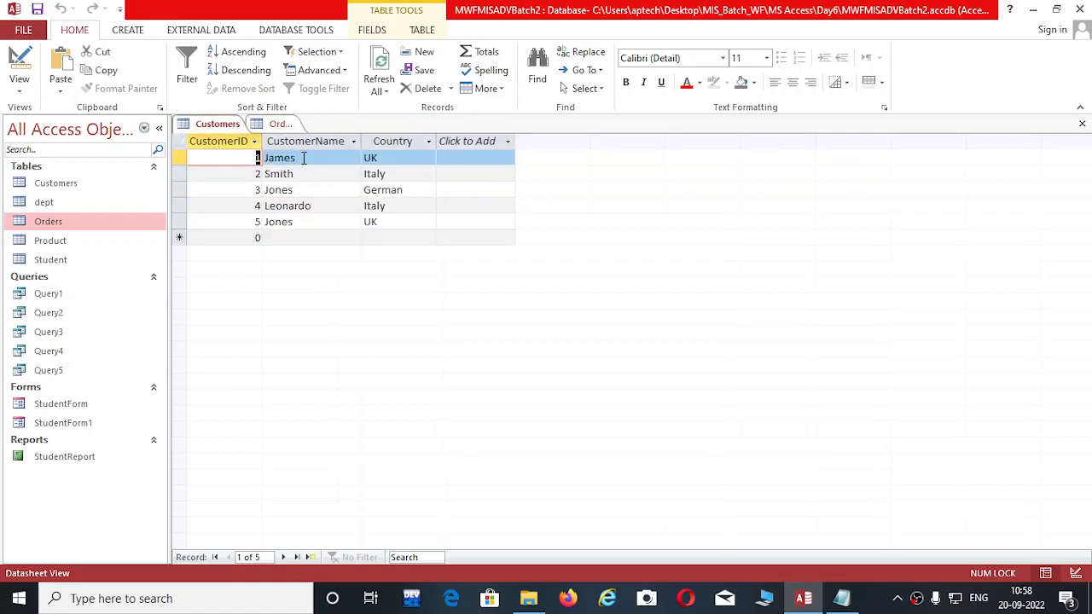
left_click(279, 124)
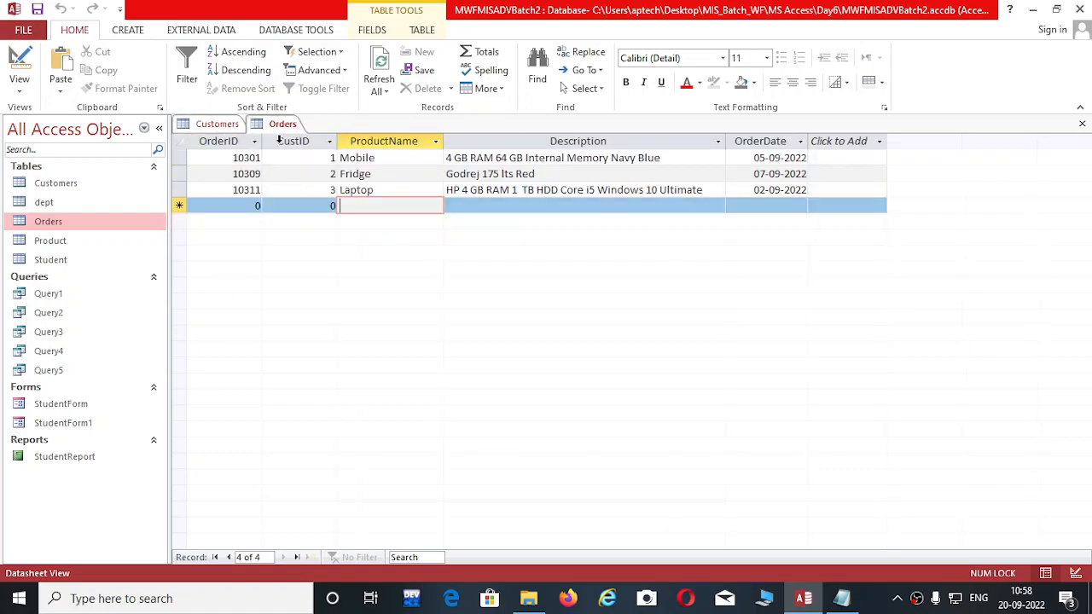
left_click(216, 124)
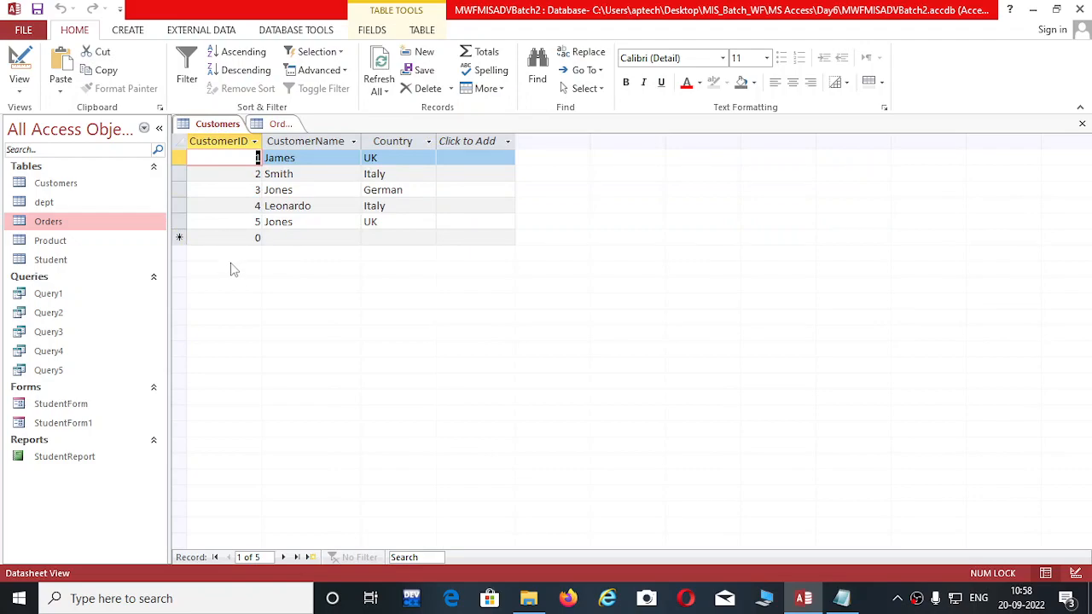
left_click(288, 128)
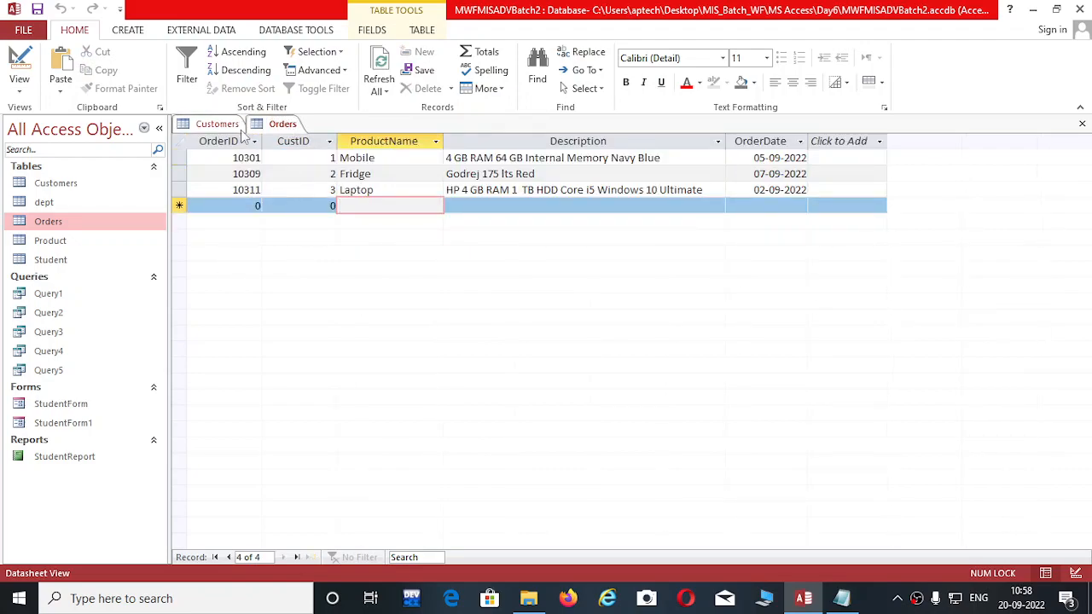
left_click(211, 125)
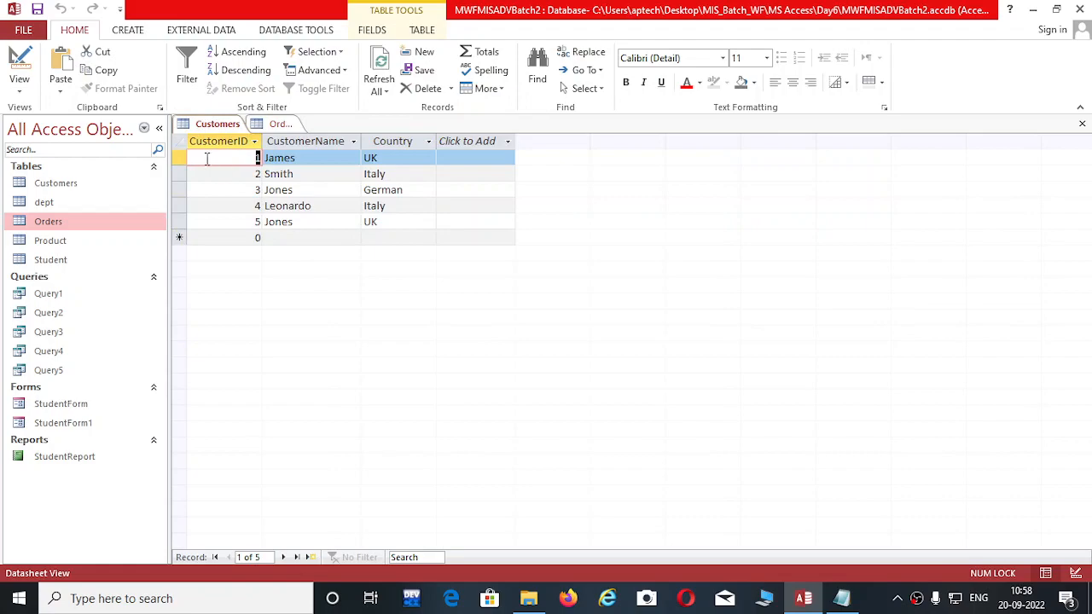
left_click(281, 127)
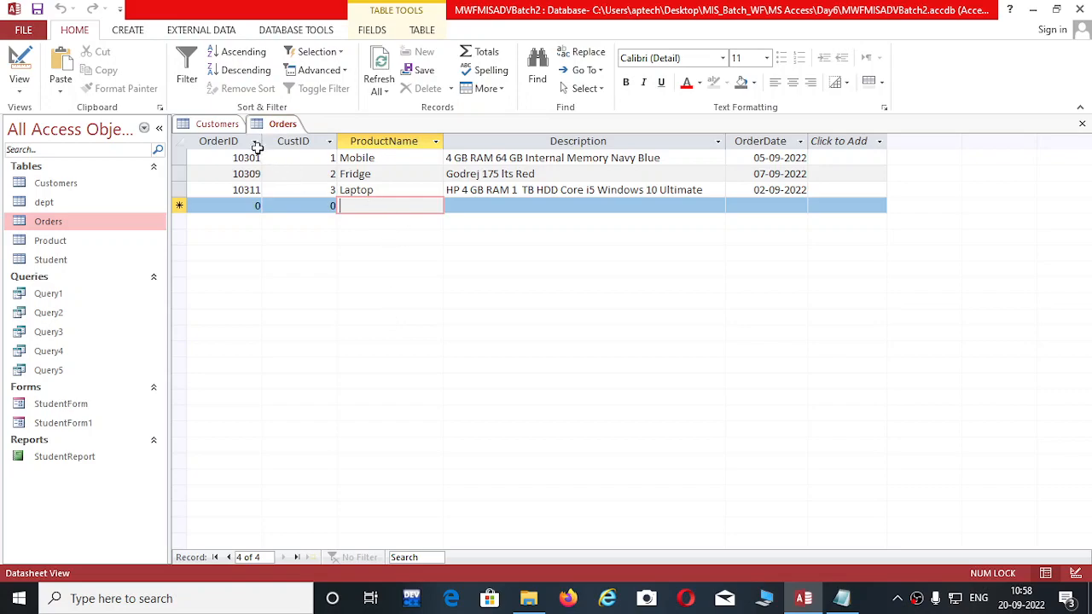
left_click(231, 124)
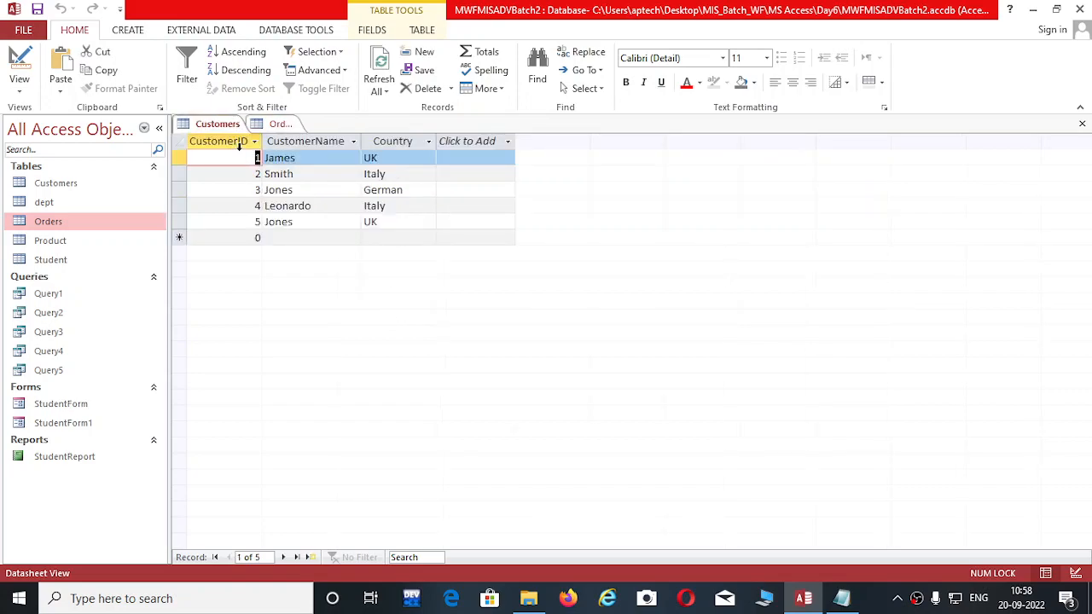
left_click(281, 124)
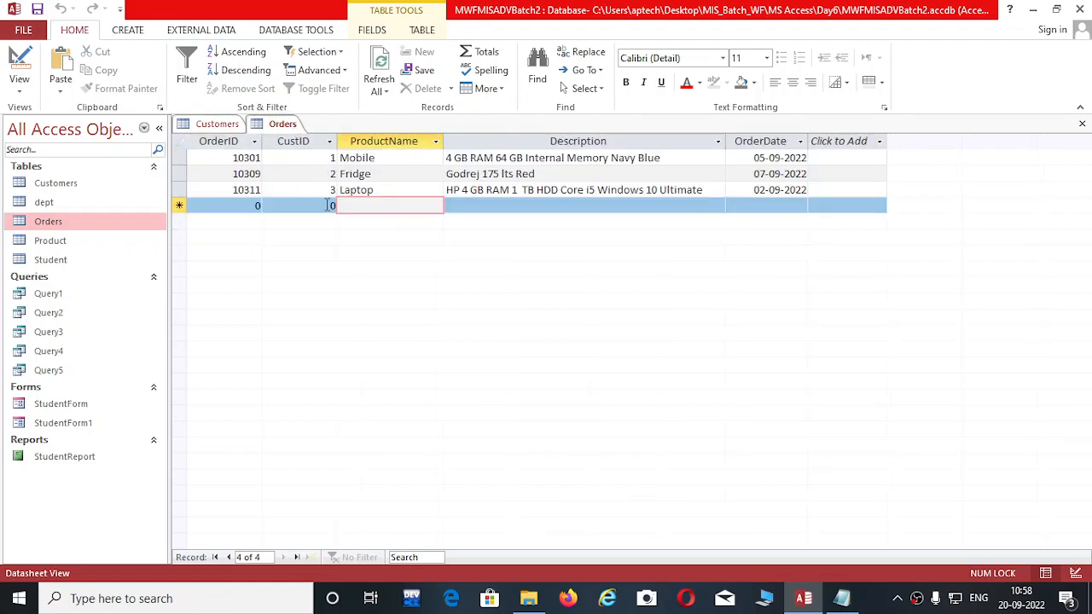
left_click(222, 126)
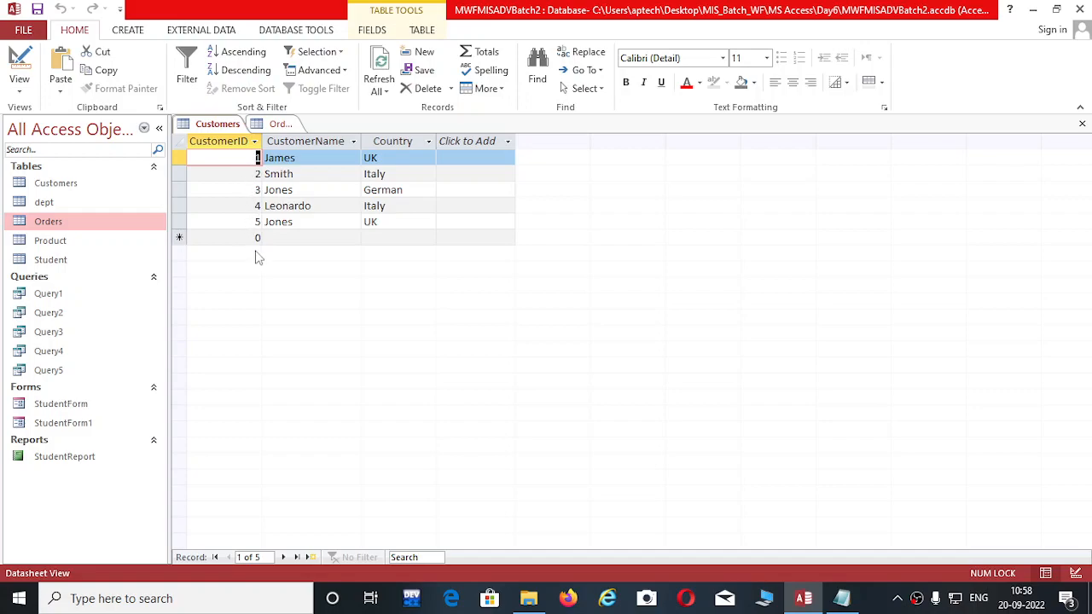
left_click(278, 124)
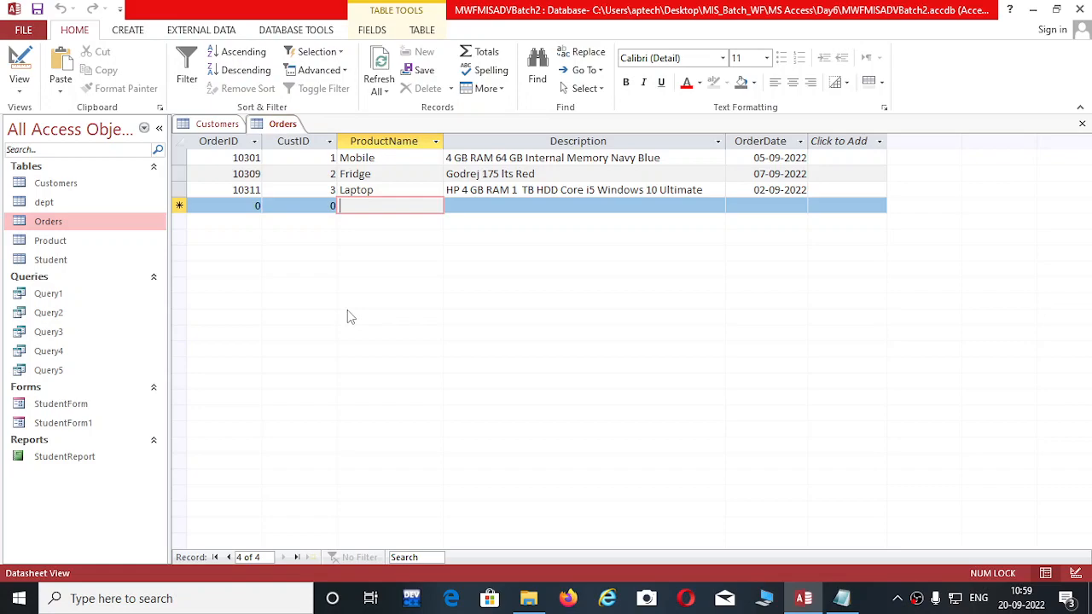
left_click(216, 124)
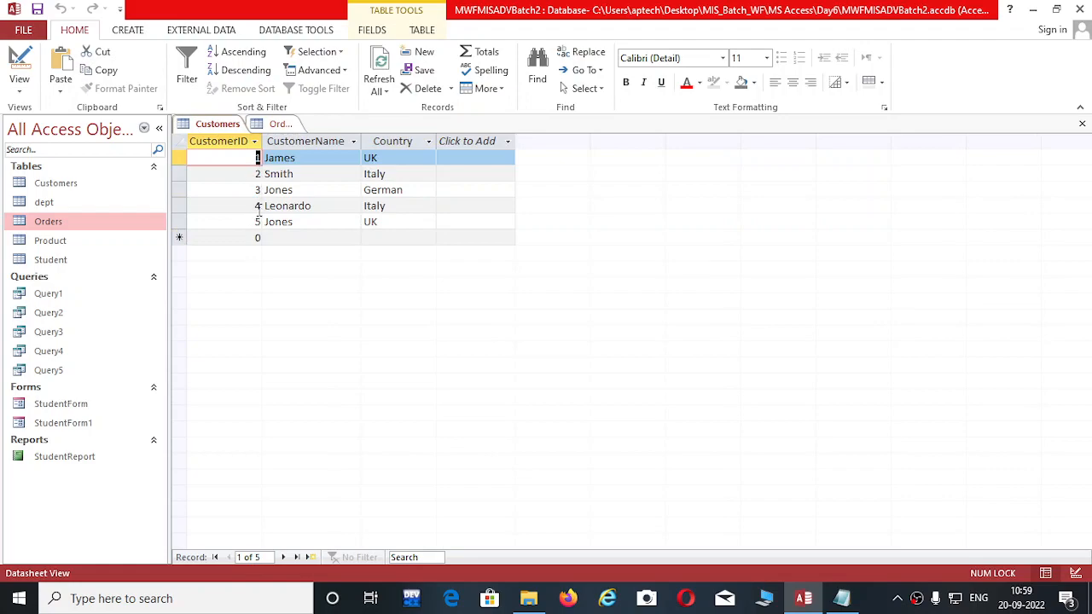
left_click(281, 124)
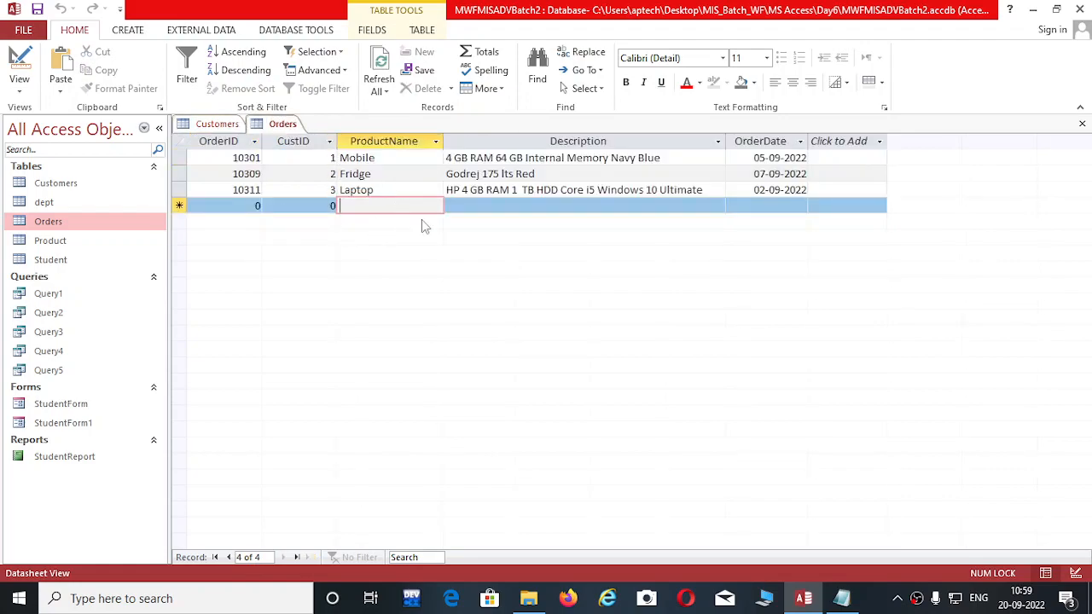
key("Tab")
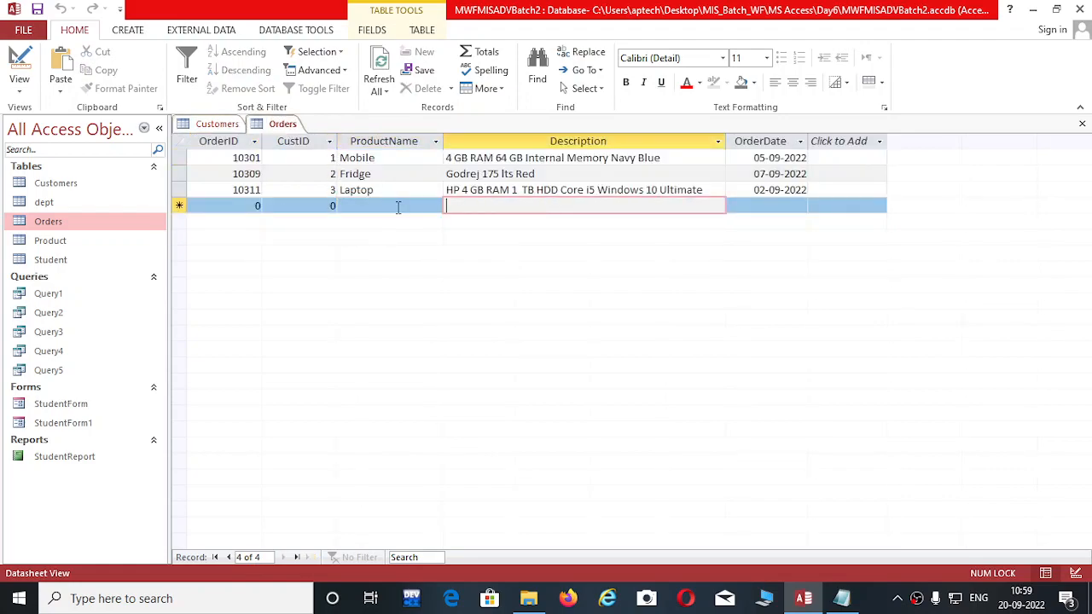
left_click(224, 126)
left_click(281, 125)
Switch to the RELATIONAL_Or_JOIN_ QUERY.txt notes in Notepad, look over the theory and practical join queries, and zoom the text to 60%.
left_click(845, 600)
left_click(748, 458)
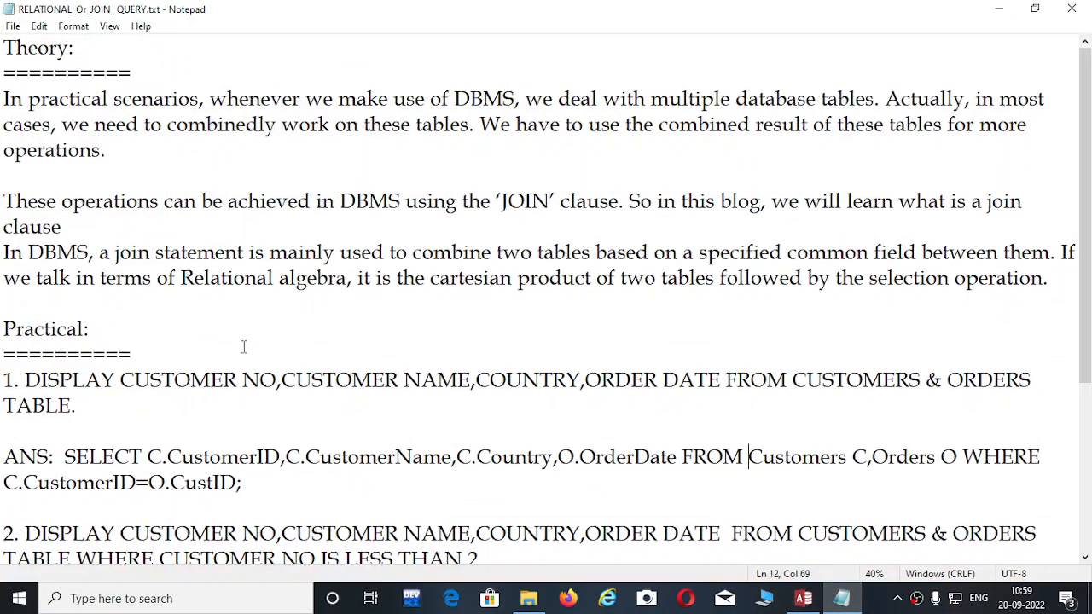
scroll(243, 346, "down", 1)
scroll(248, 346, "down", 1)
left_click(342, 303)
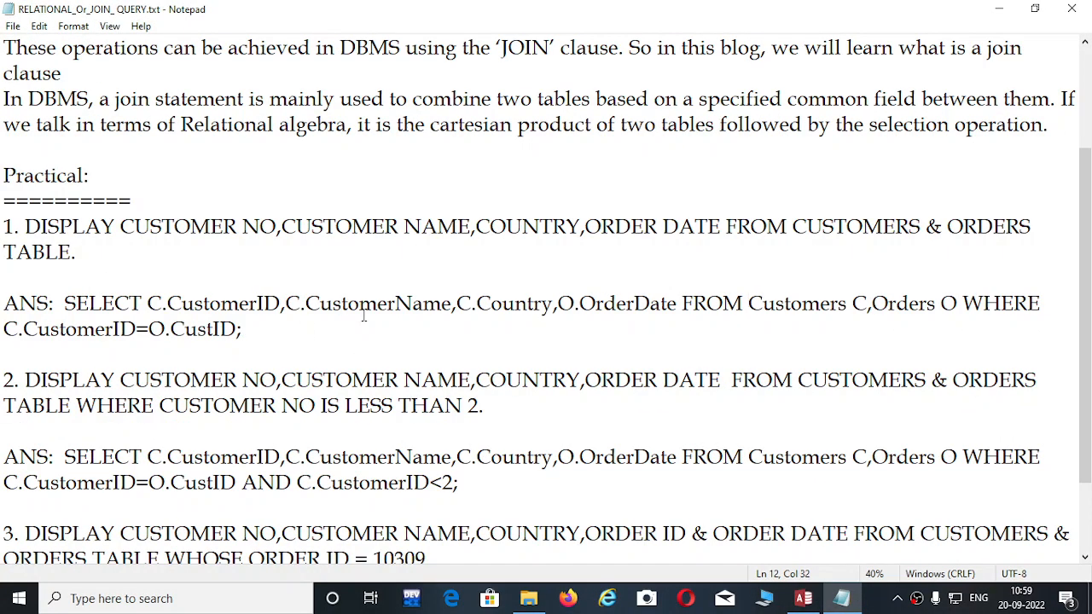
scroll(363, 315, "up", 2)
left_click(194, 251)
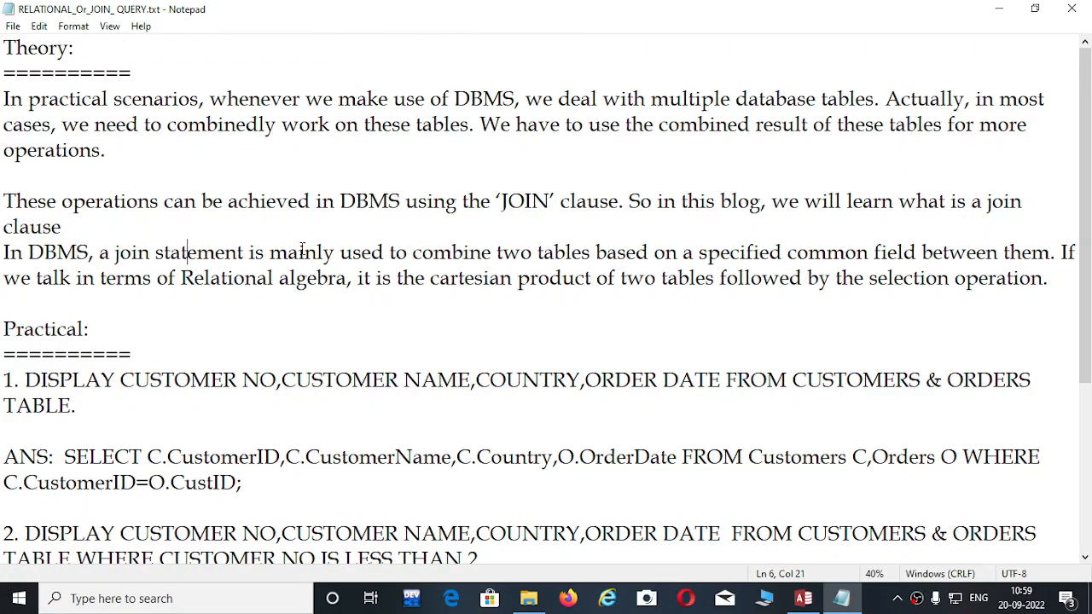
scroll(302, 248, "up", 2)
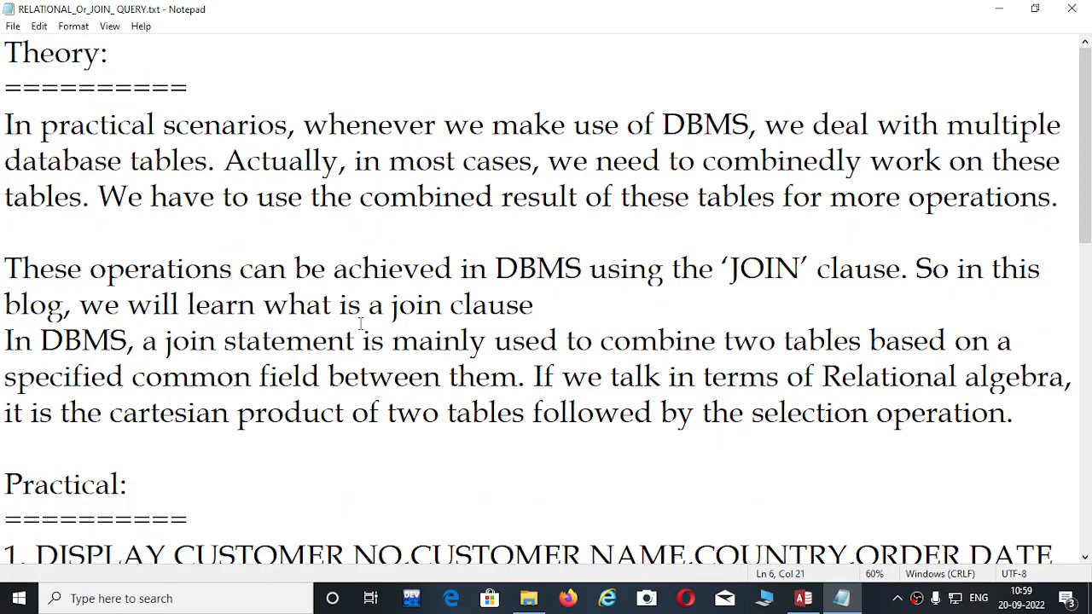
Examine practical exercise 1 in the notes, including its SELECT answer joining the Customers and Orders tables.
scroll(465, 327, "down", 2)
scroll(402, 358, "down", 2)
scroll(271, 323, "up", 1)
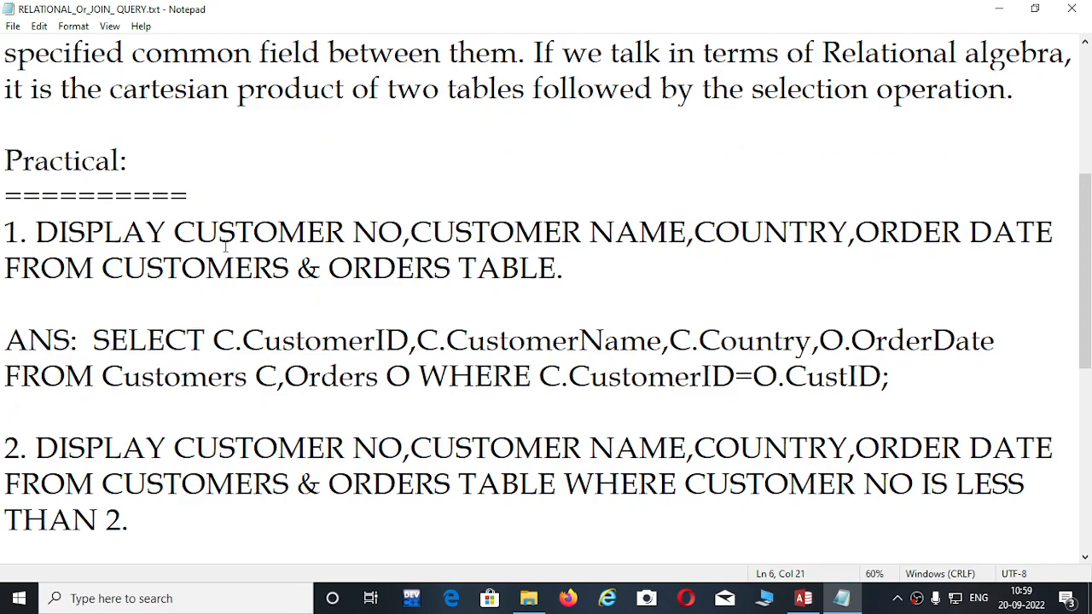
left_click(665, 255)
left_click(295, 346)
left_click(430, 440)
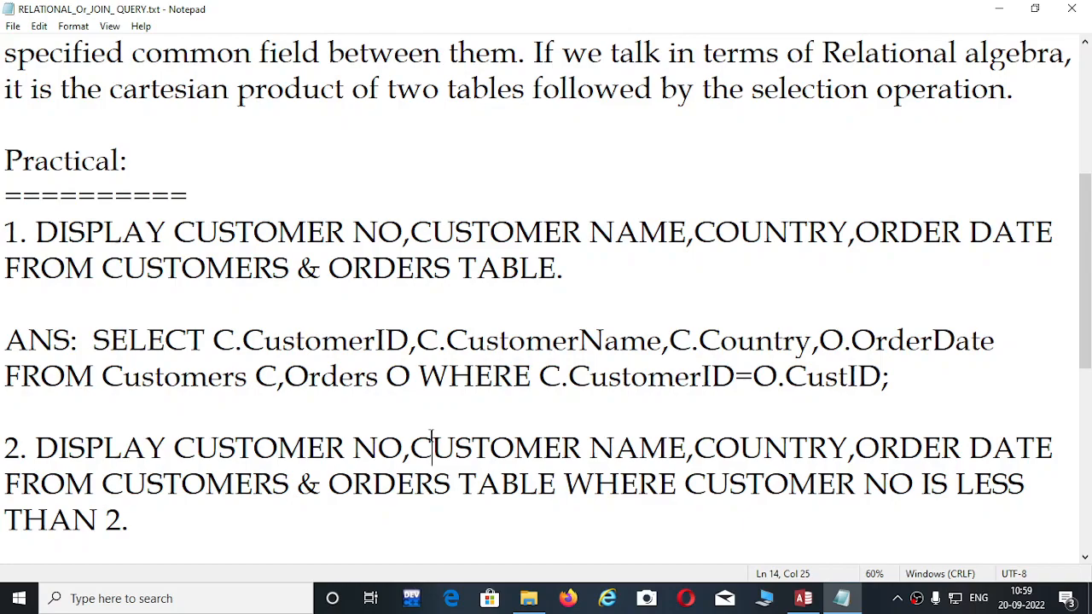
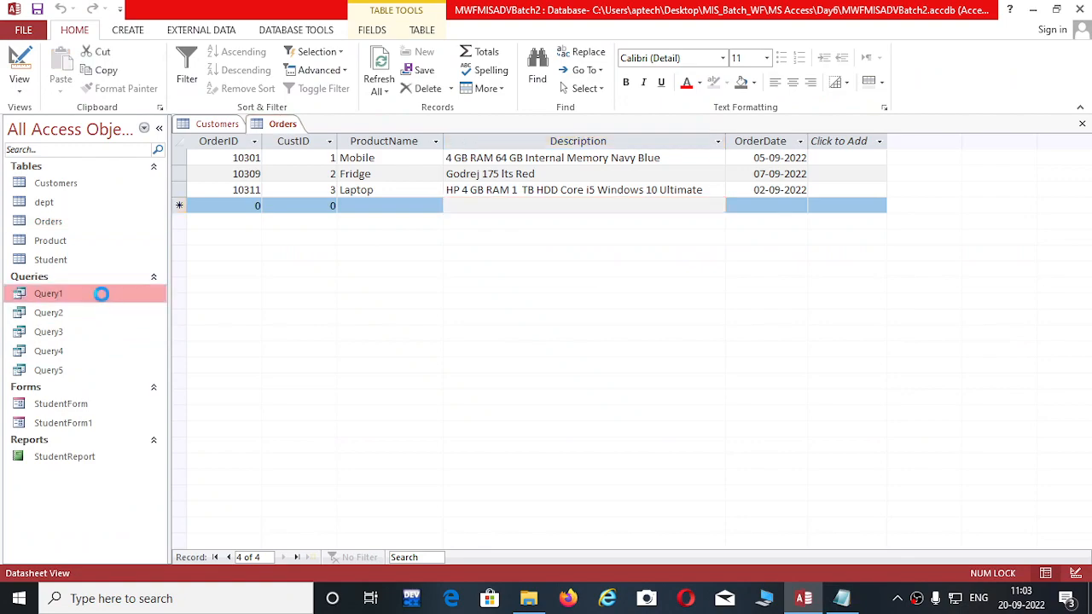
Replace Query1's SQL with the exercise 1 SELECT joining Customers C and Orders O on C.CustomerID=O.CustID, and show it in Datasheet View.
right_click(339, 132)
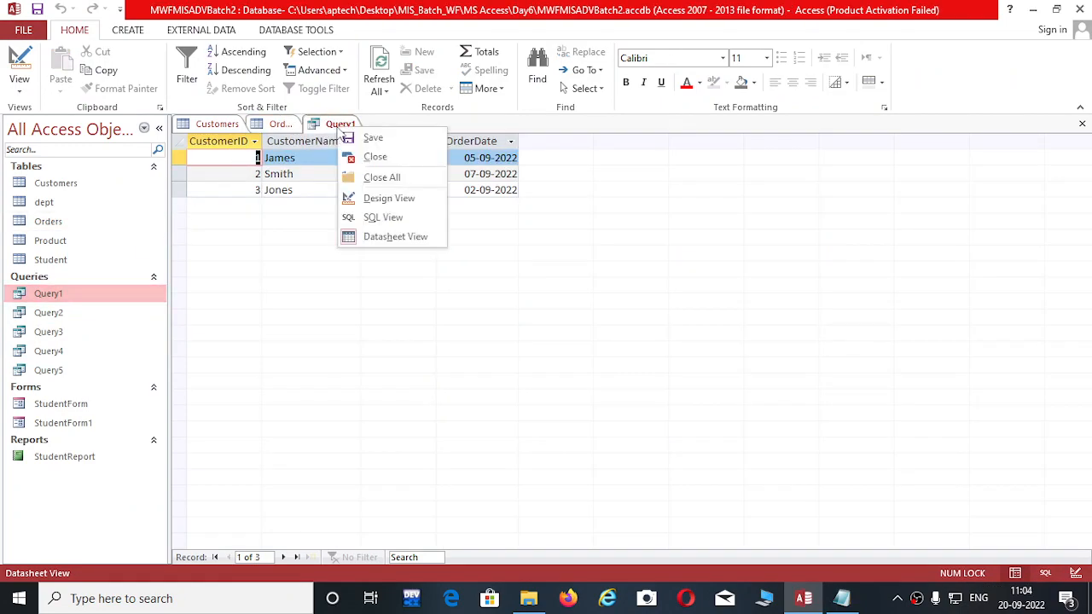
left_click(437, 218)
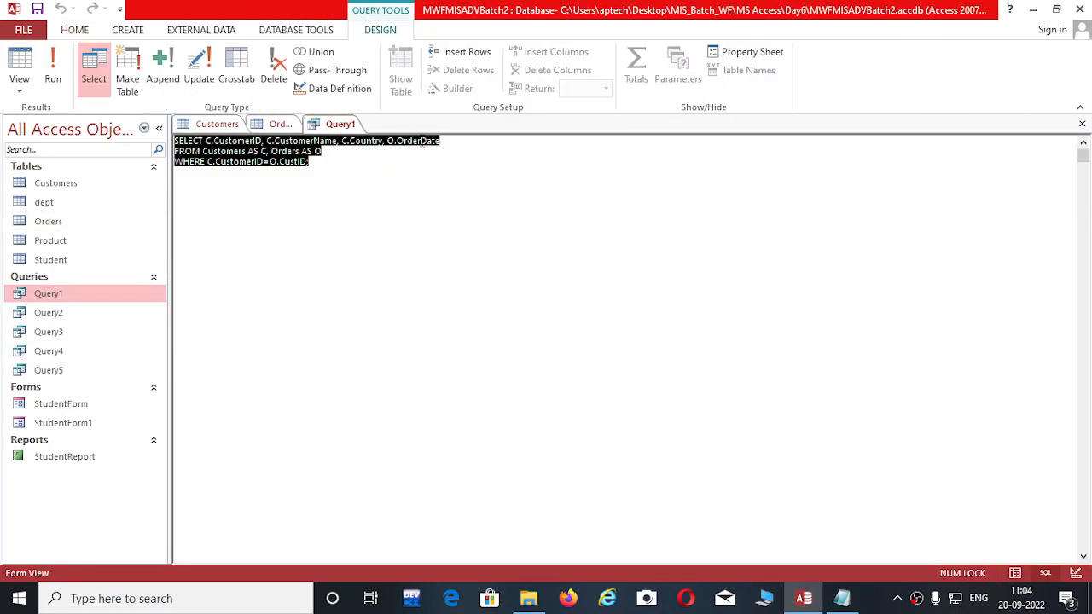
type("SELECT C.CustomerID,C.CustomerName,C.Country,O.OrderDate FROM Customers C,Orders O WHERE C.CustomerID=O.CustID;")
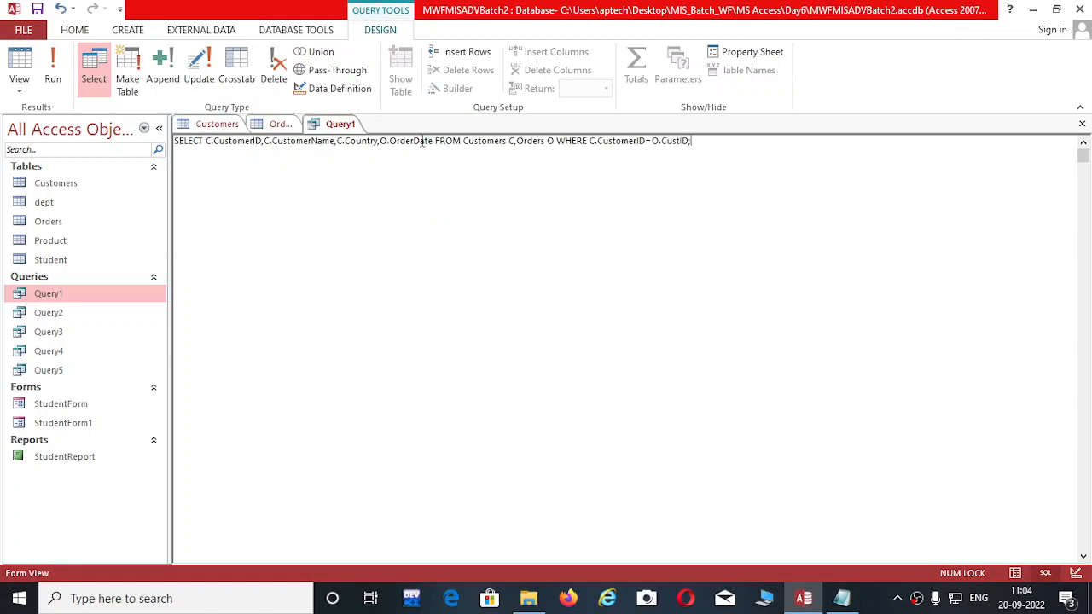
right_click(353, 128)
left_click(398, 247)
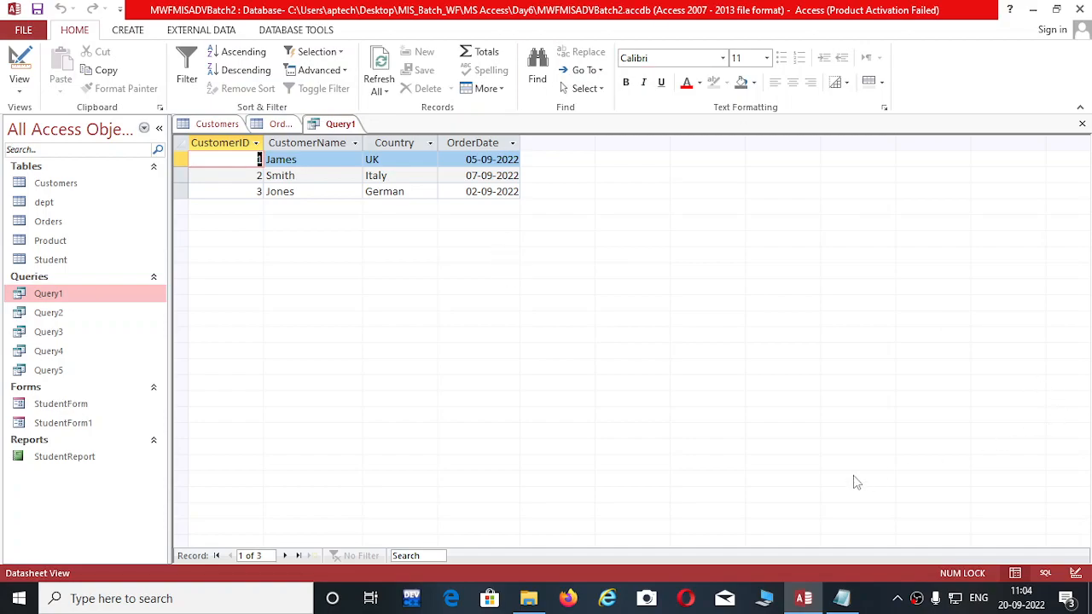
Switch to the Notepad notes and study exercise 2, highlighting the WHERE clause and the added AND C.CustomerID<2 condition.
left_click(842, 598)
left_click(411, 370)
scroll(373, 349, "down", 2)
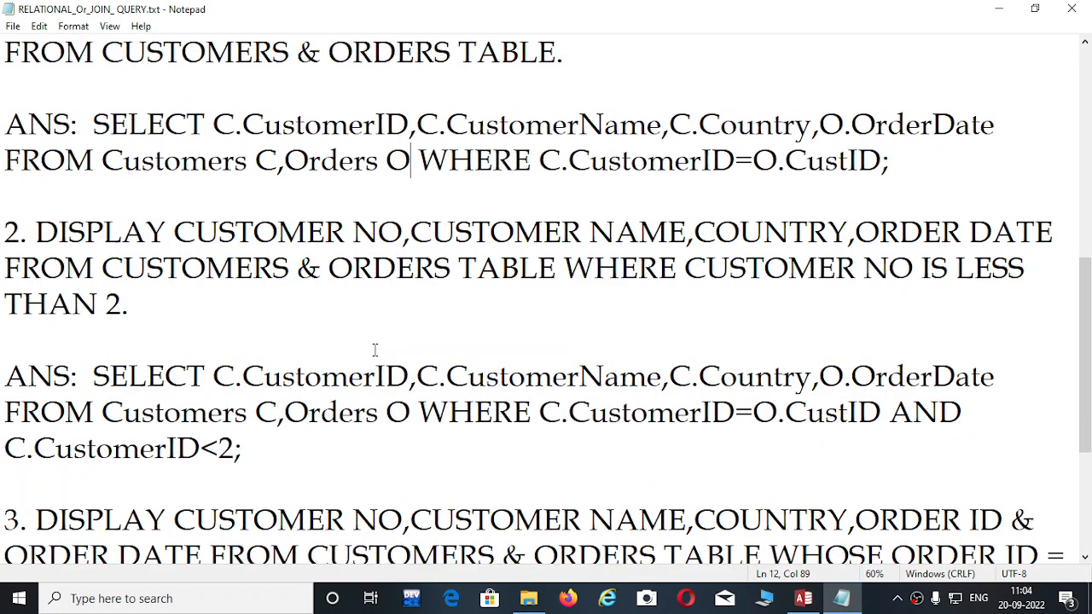
left_click(236, 273)
left_click(6, 450)
left_click_drag(5, 449, 273, 439)
left_click(466, 438)
left_click(422, 412)
left_click_drag(424, 412, 970, 457)
left_click(915, 451)
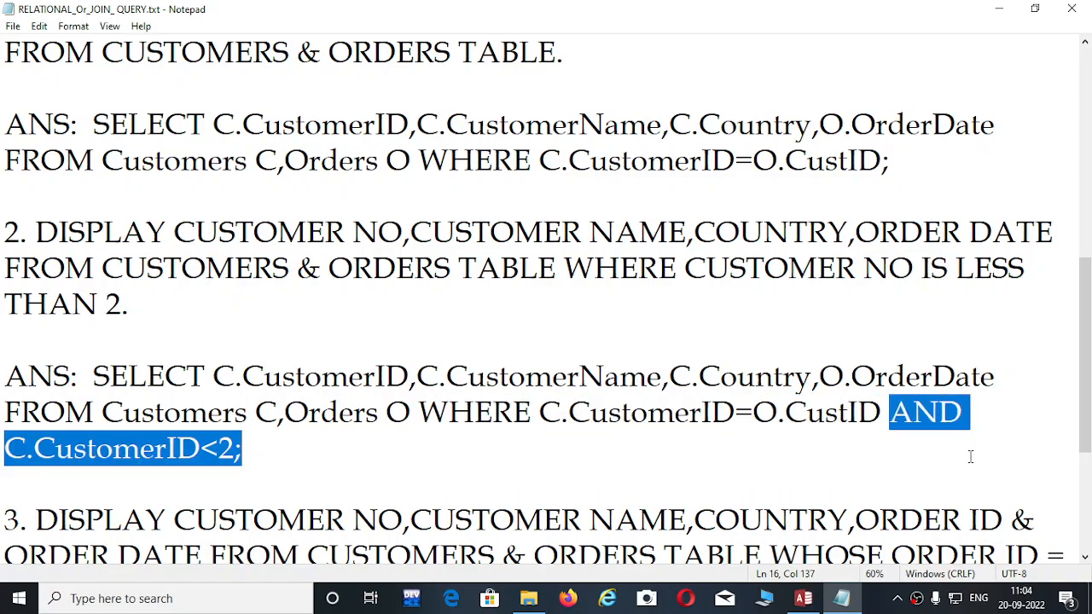
Copy the exercise 2 answer with C.CustomerID<2 over Query1's SQL in Access, show it in Datasheet View, and check the fields.
left_click(280, 498)
left_click_drag(92, 377, 284, 436)
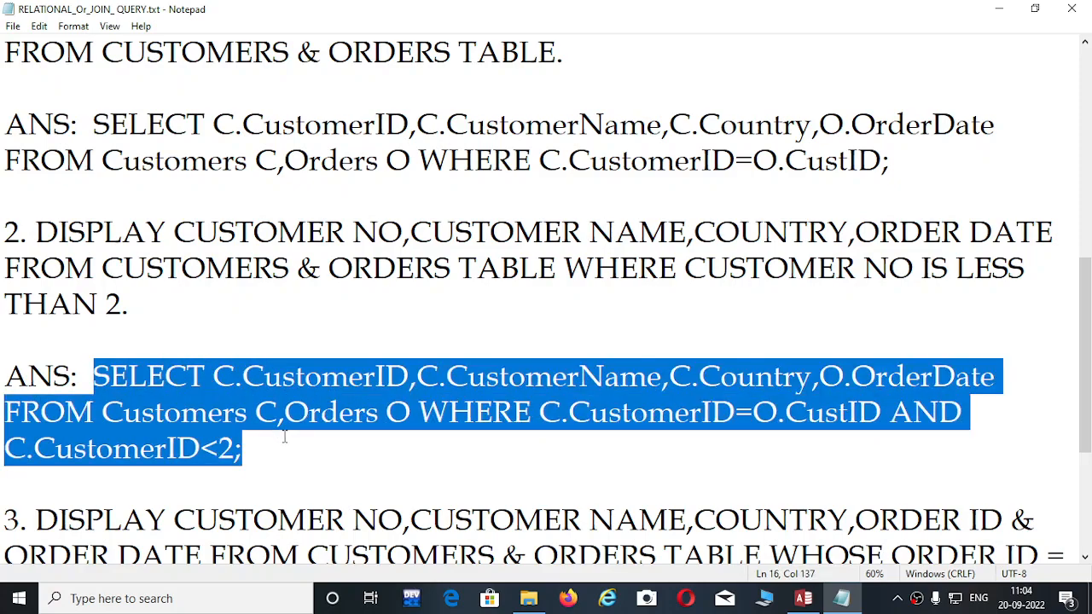
left_click(803, 598)
right_click(345, 128)
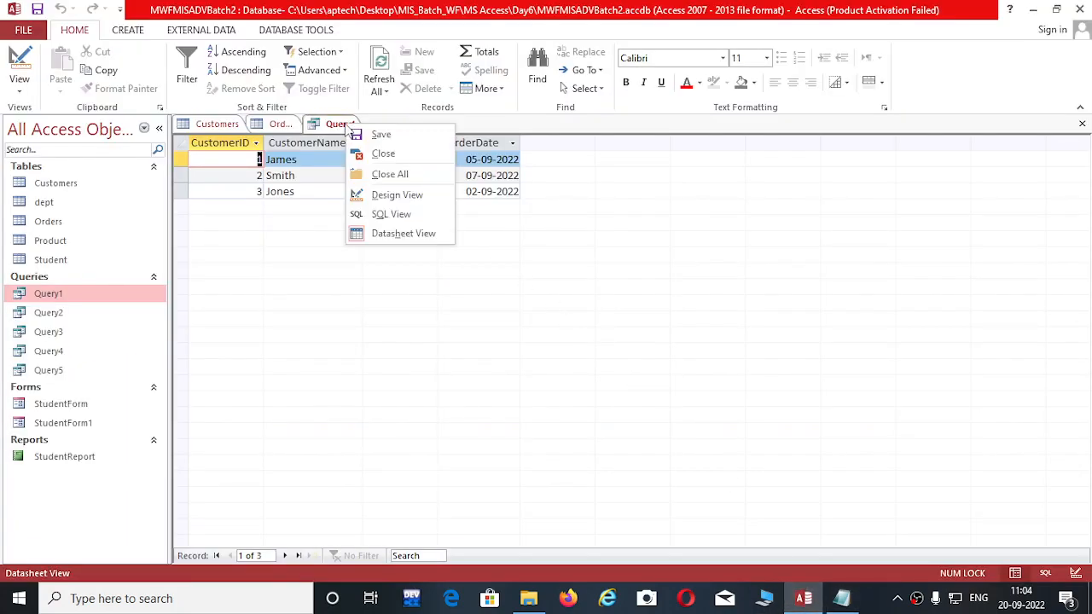
left_click(394, 216)
left_click_drag(691, 142, 161, 130)
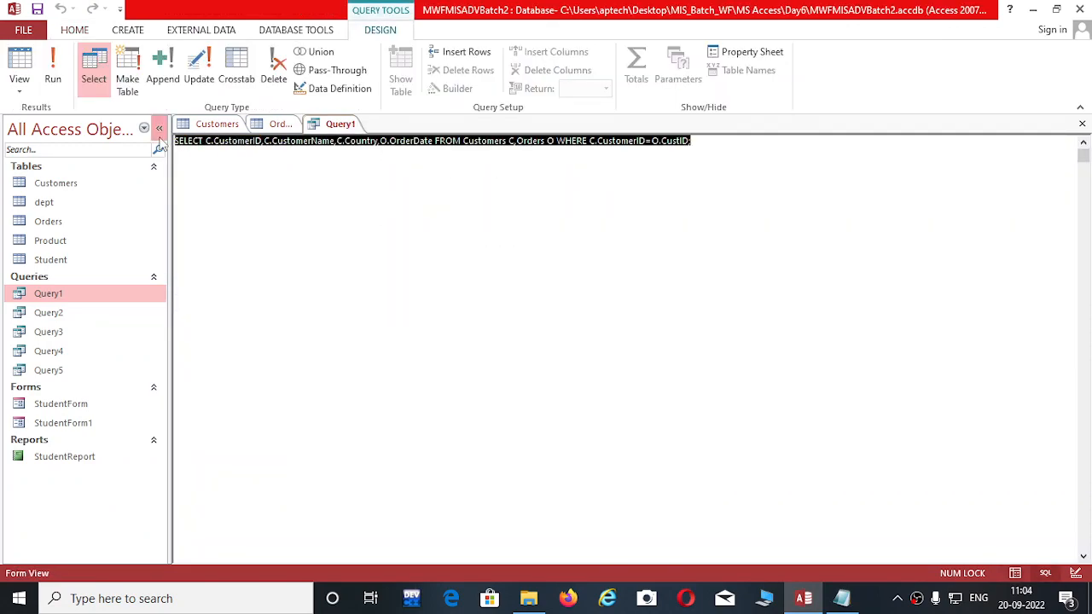
key("ctrl+v")
right_click(337, 130)
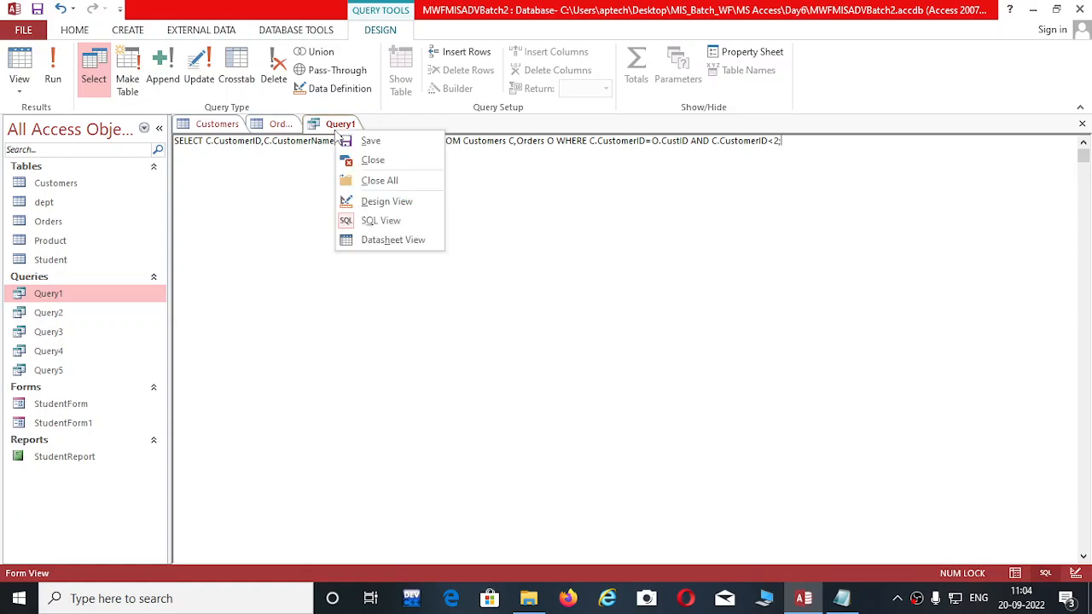
left_click(359, 241)
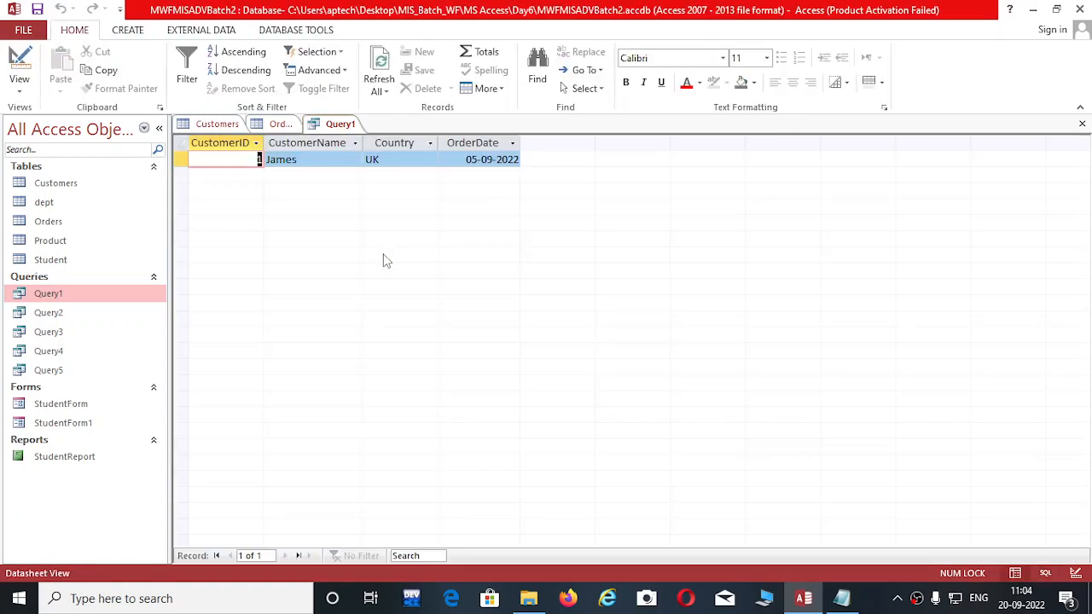
left_click(317, 160)
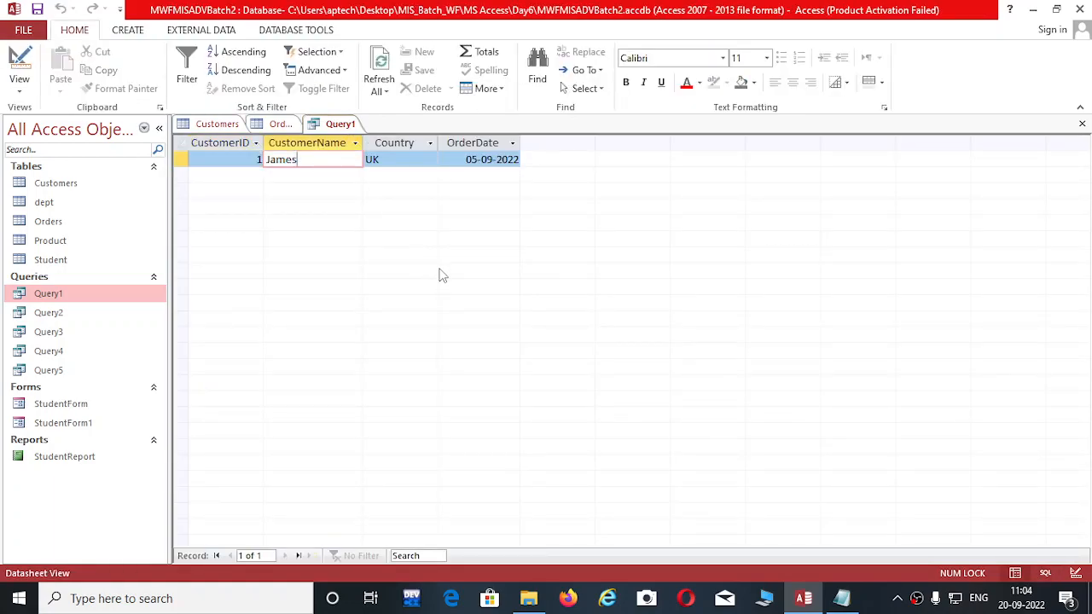
left_click(246, 160)
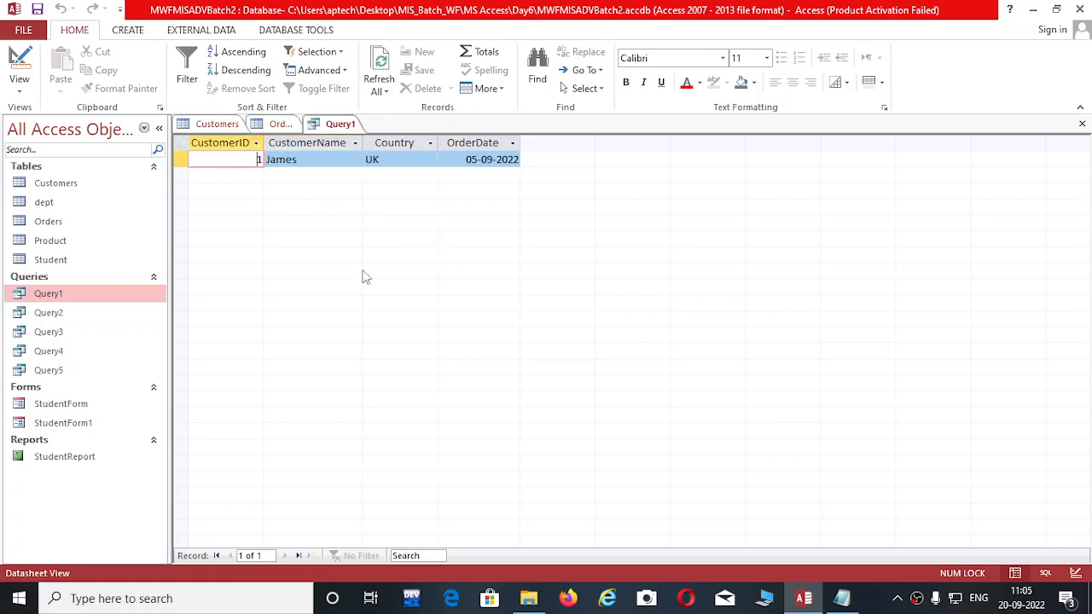
Switch to Notepad, read exercise 3 about order ID 10309, and copy its complete SELECT answer.
left_click(851, 604)
key("Right")
scroll(397, 434, "down", 1)
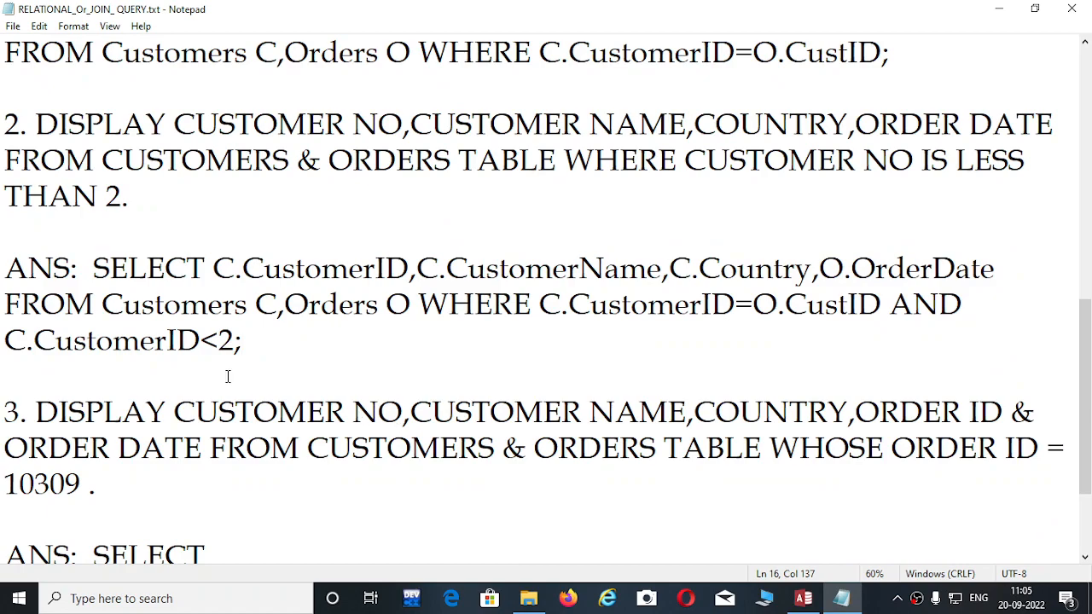
scroll(242, 376, "down", 1)
scroll(214, 373, "down", 1)
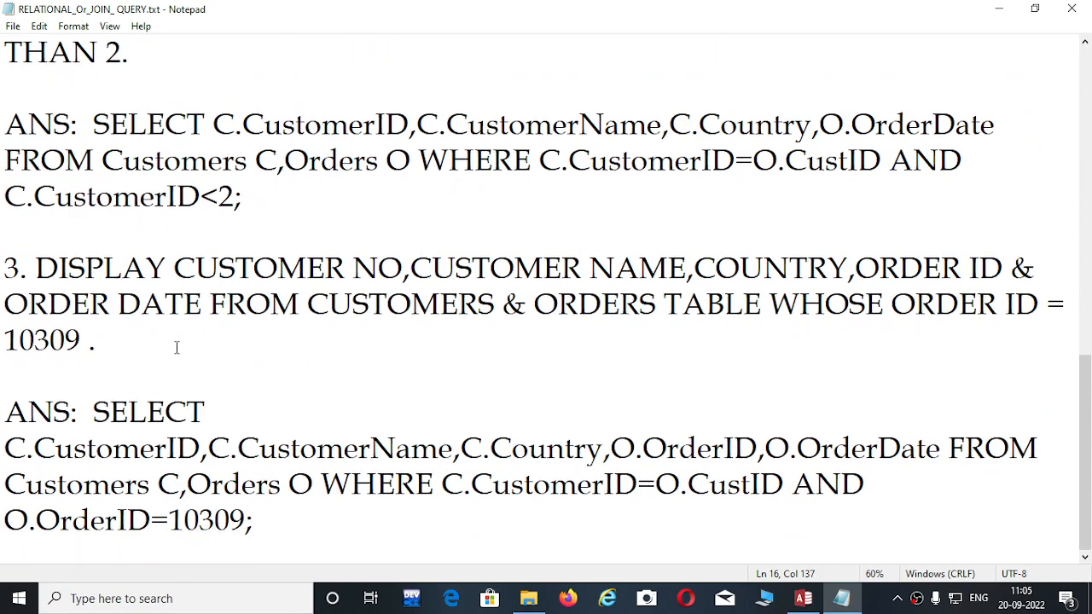
left_click(143, 268)
left_click(214, 338)
left_click(94, 412)
left_click_drag(94, 412, 265, 524)
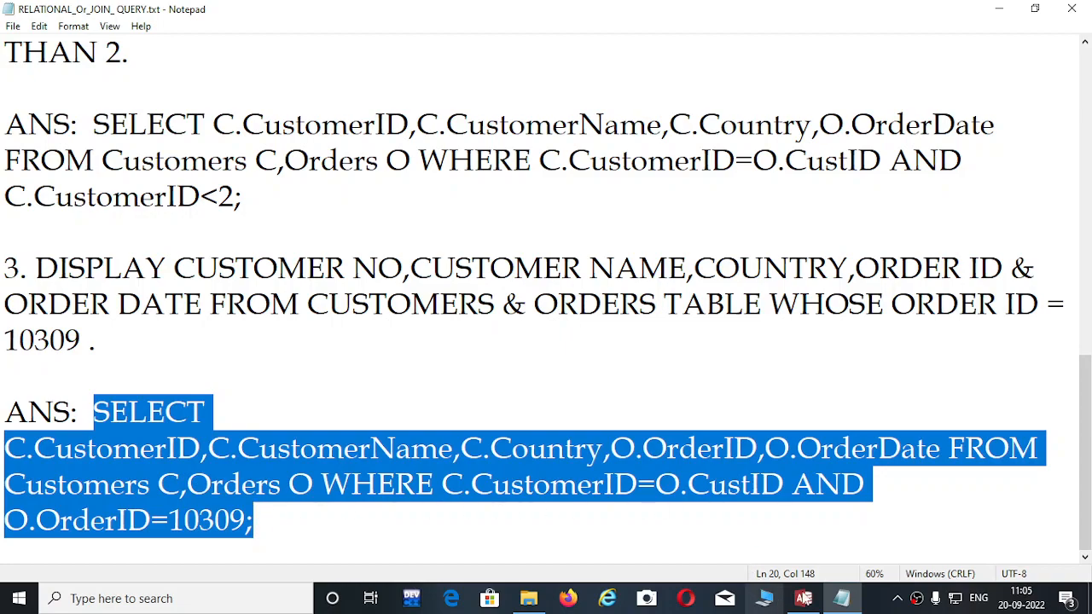
Switch to Access, replace Query1's SQL with the copied O.OrderID=10309 join statement, and show it in Datasheet View.
left_click(795, 599)
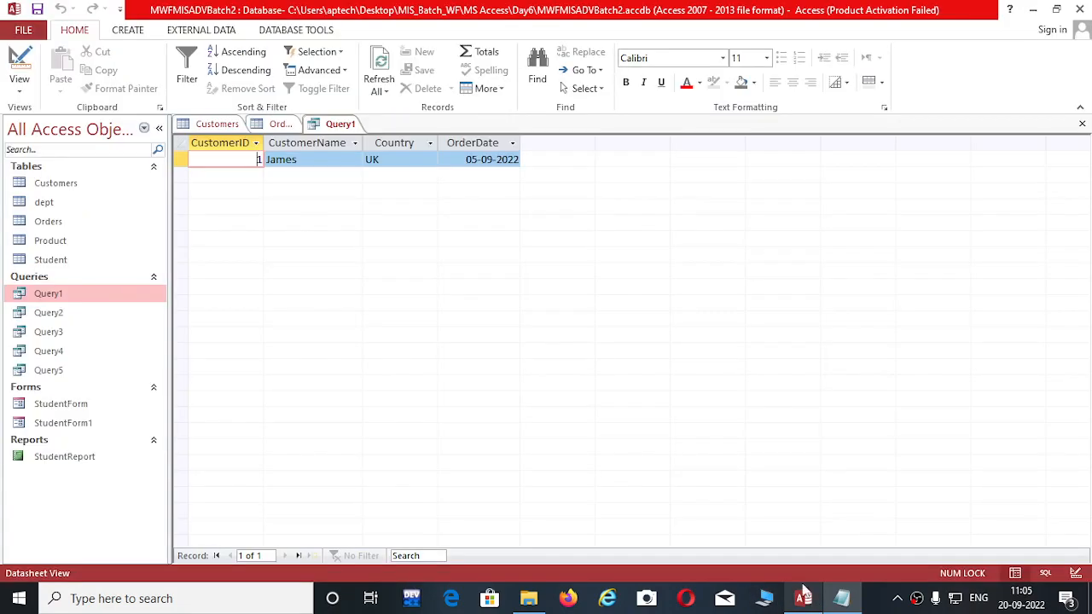
right_click(346, 132)
left_click(401, 215)
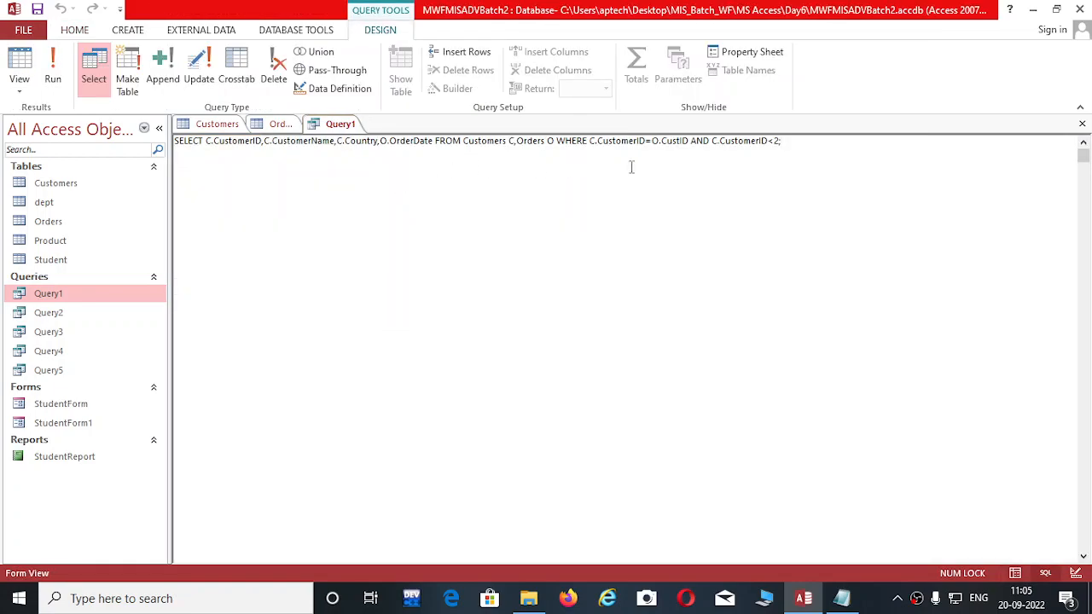
left_click_drag(804, 151, 172, 142)
key("ctrl+v")
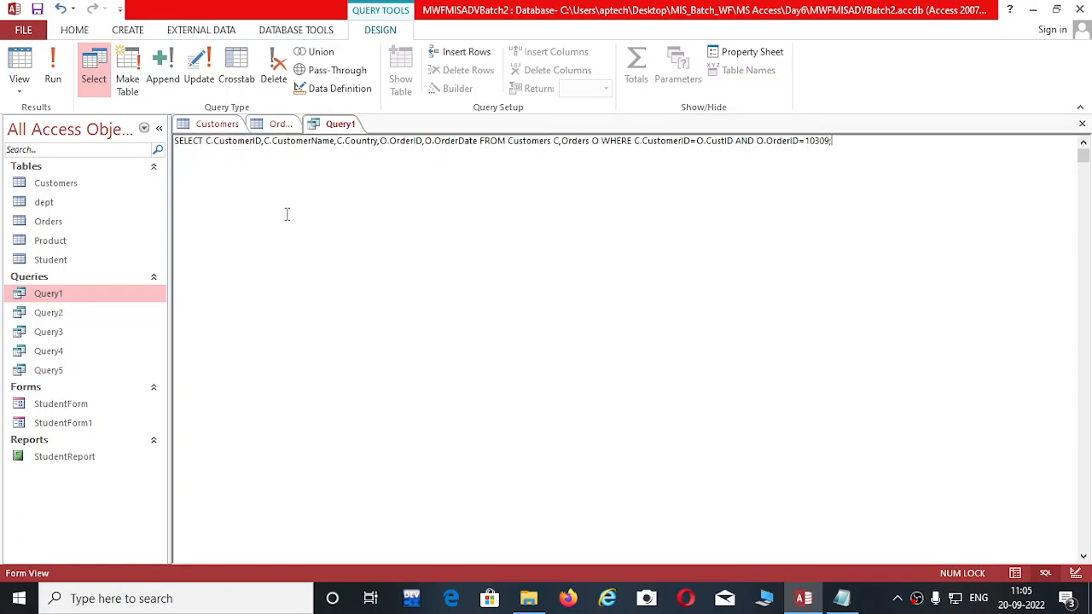
right_click(345, 127)
left_click(392, 237)
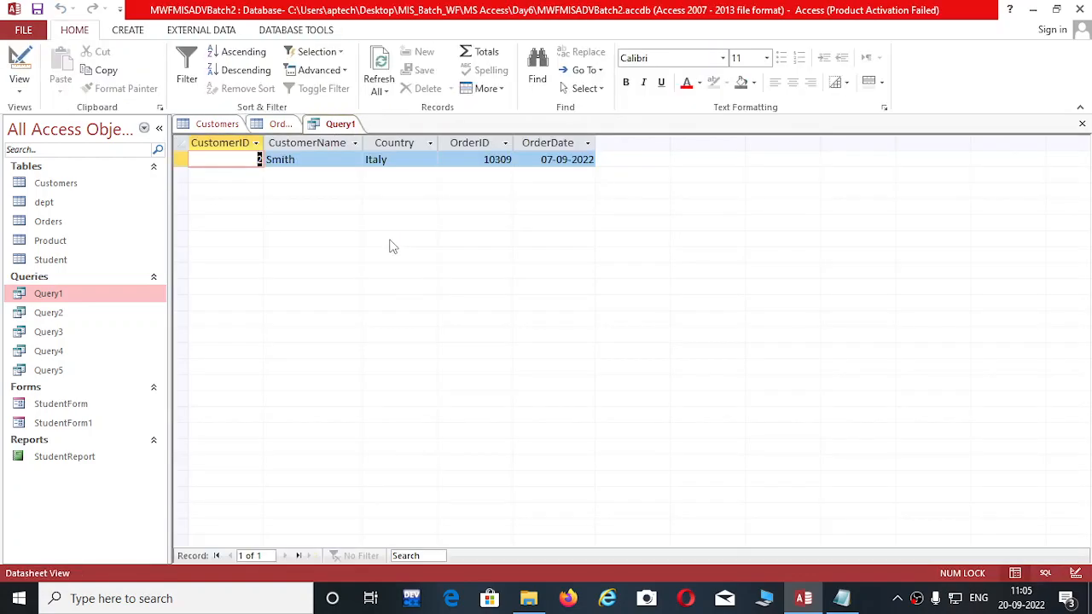
Check the customer, country, order ID and order date fields in the Query1 result, and save the query.
left_click(335, 159)
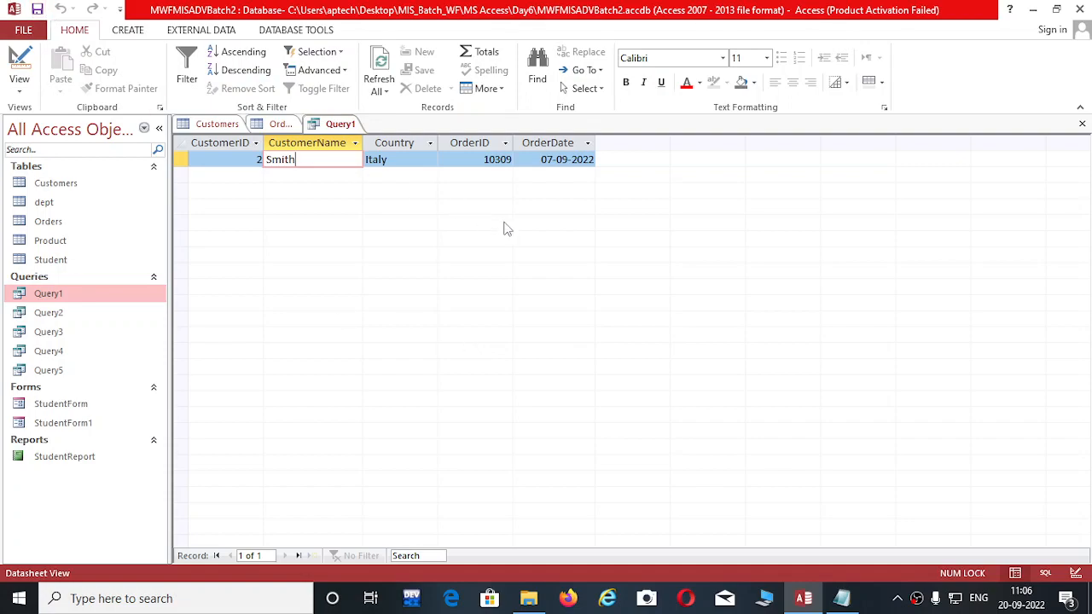
left_click(529, 163)
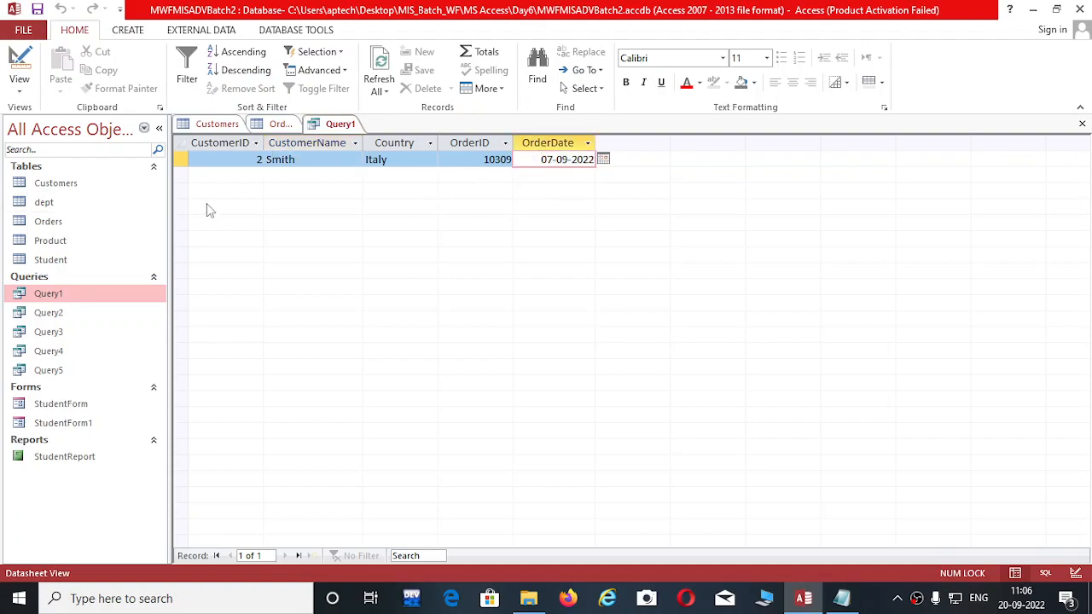
left_click(219, 158)
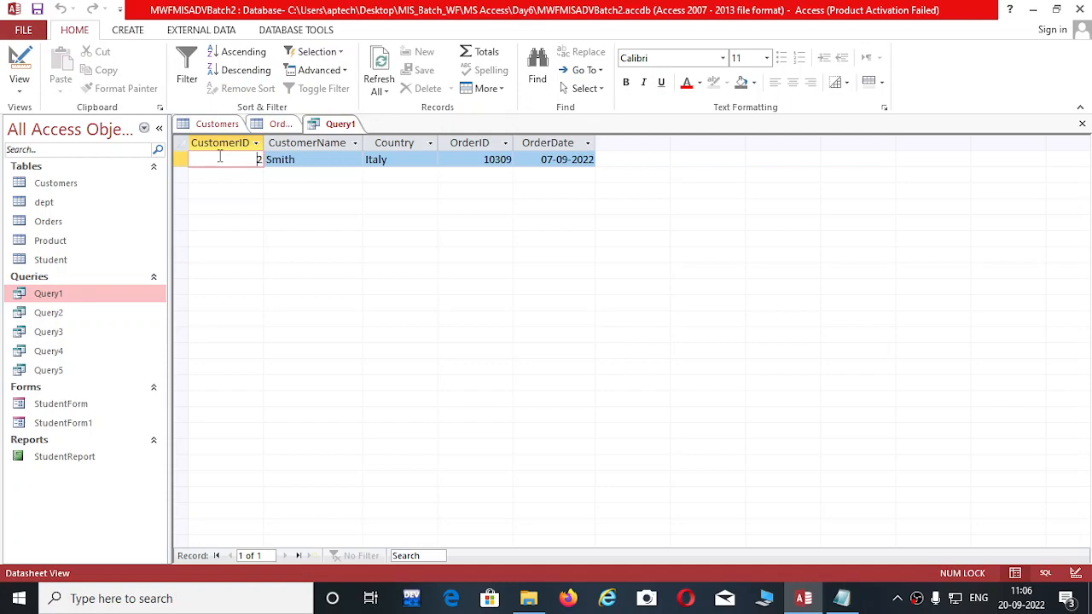
left_click(421, 162)
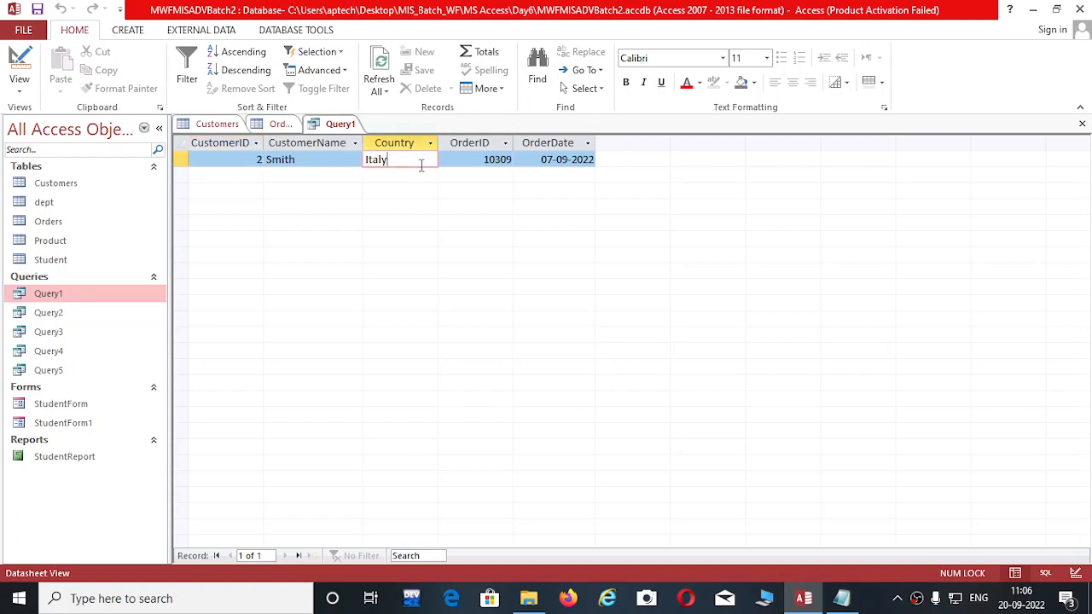
left_click(529, 160)
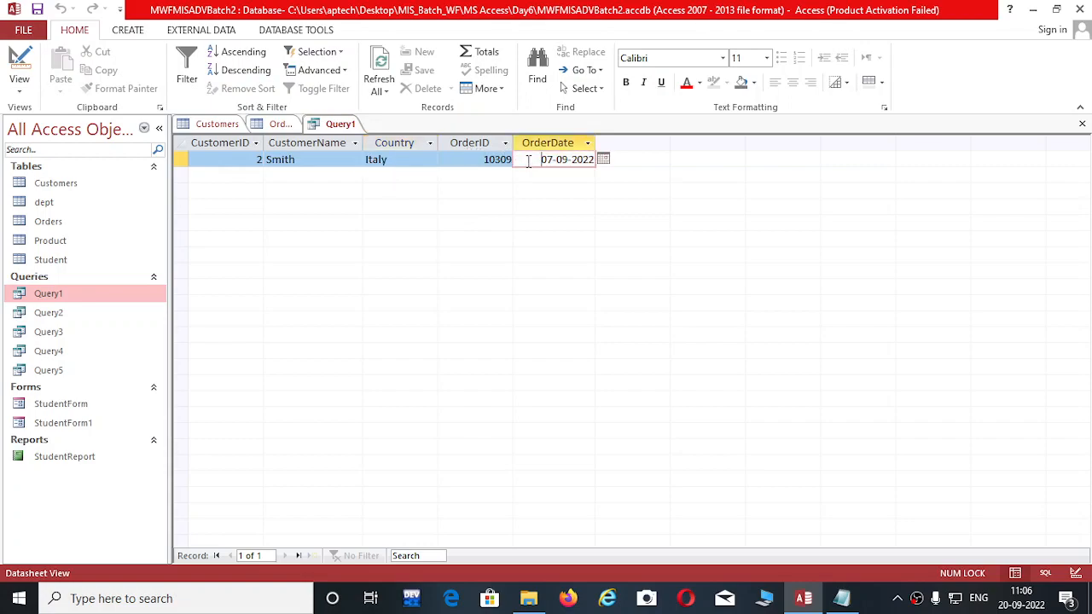
left_click(451, 160)
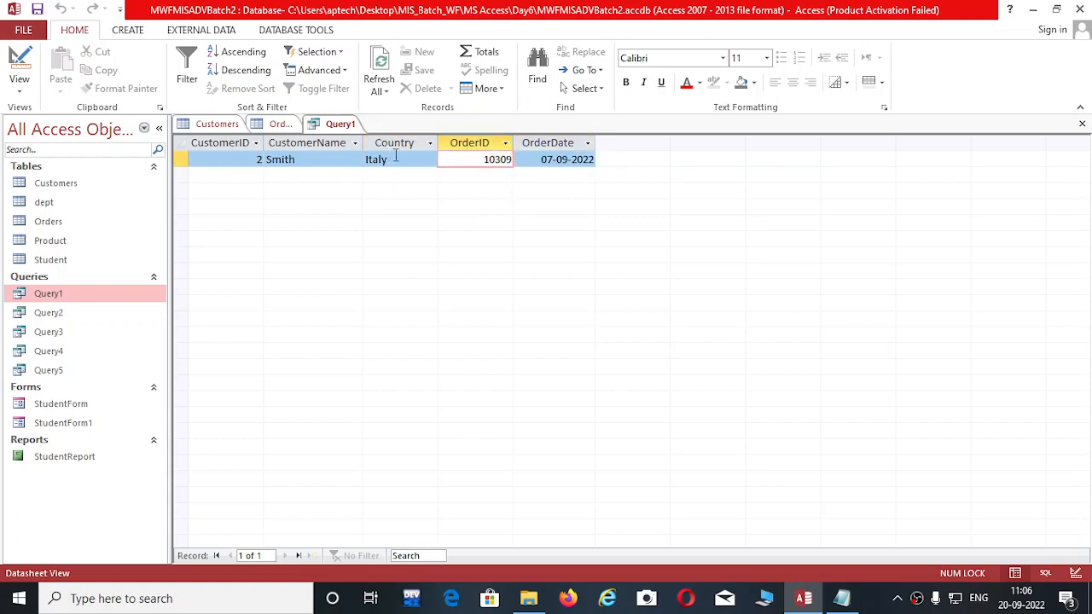
left_click(395, 157)
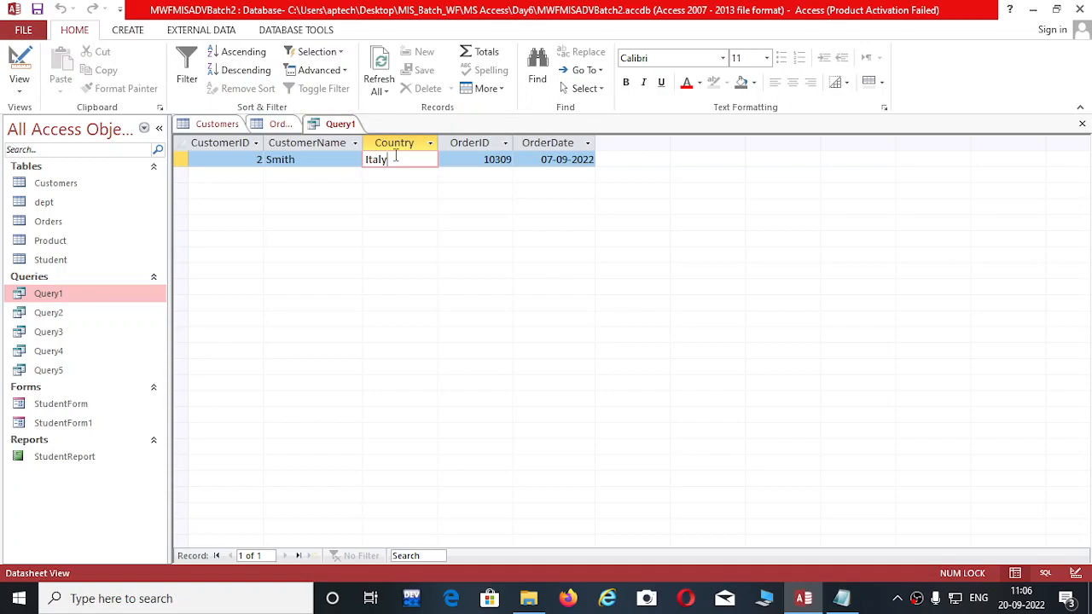
left_click(43, 11)
Switch to Notepad, review the exercise 3 question and answer, and close the notes file.
left_click(841, 598)
left_click(695, 450)
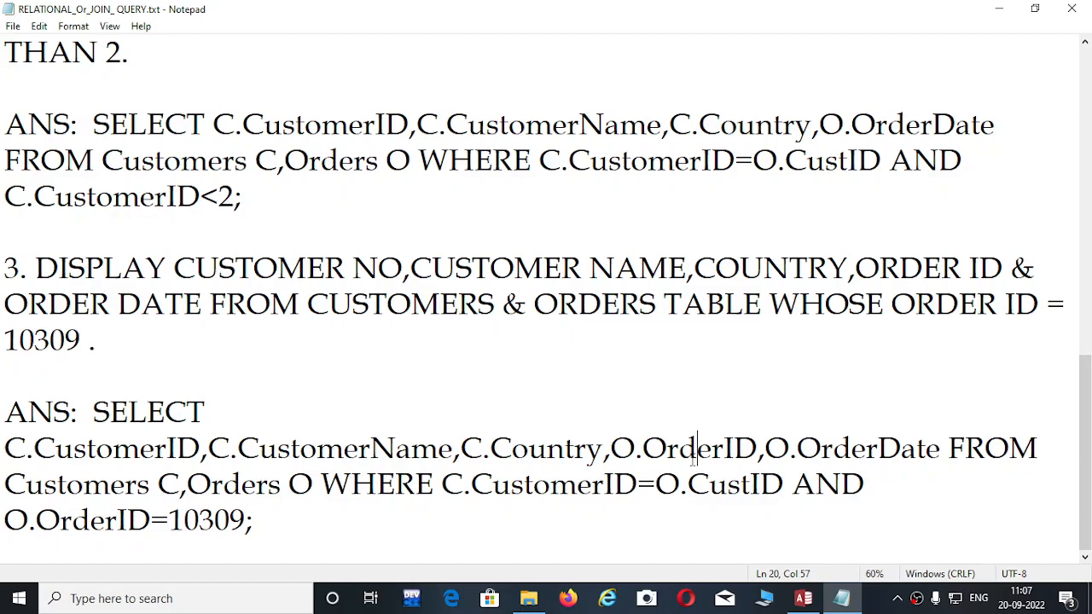
left_click(493, 305)
left_click(1071, 9)
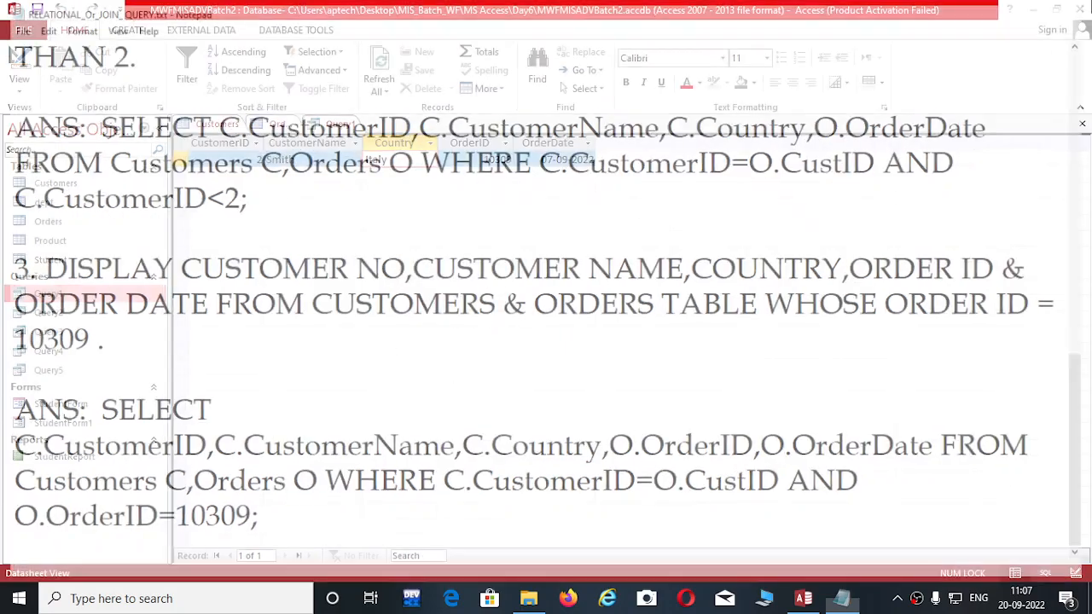
Reopen RELATIONAL_Or_JOIN_ QUERY.txt from the Day6 folder in File Explorer and zoom the text out to 70%.
left_click(528, 598)
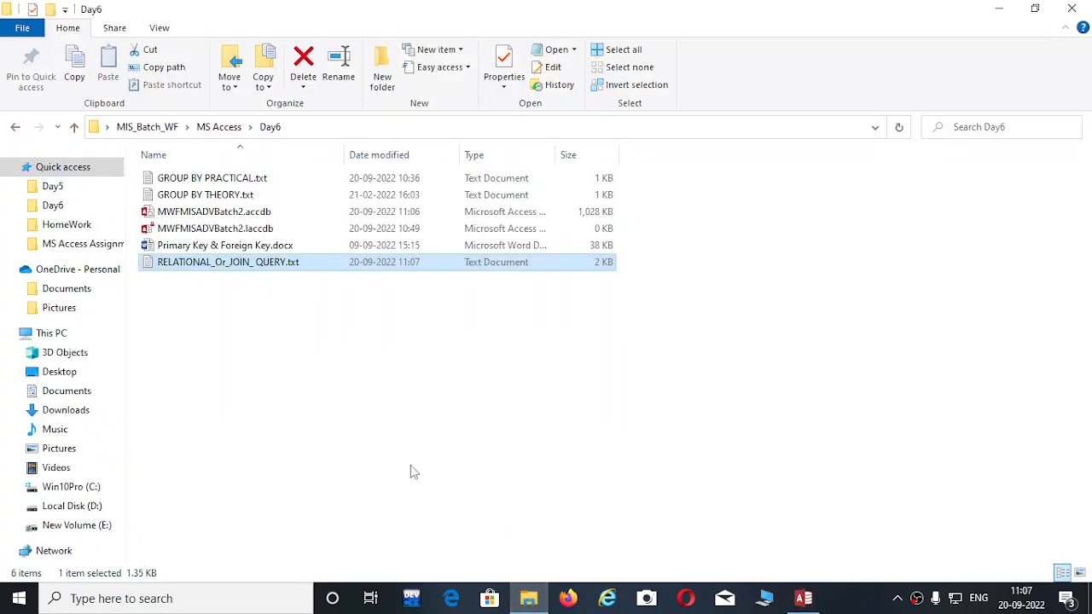
left_click(298, 268)
left_click(410, 343)
double_click(385, 265)
double_click(499, 286)
left_click(669, 255)
left_click(742, 266)
scroll(753, 344, "down", 2, "ctrl")
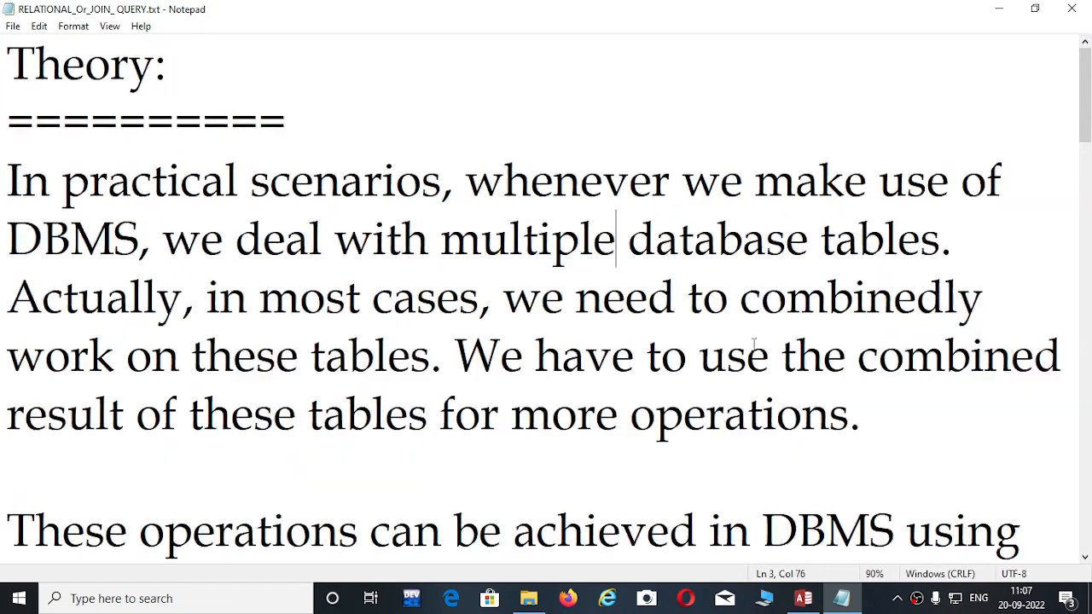
left_click(641, 307)
scroll(691, 285, "down", 1, "ctrl")
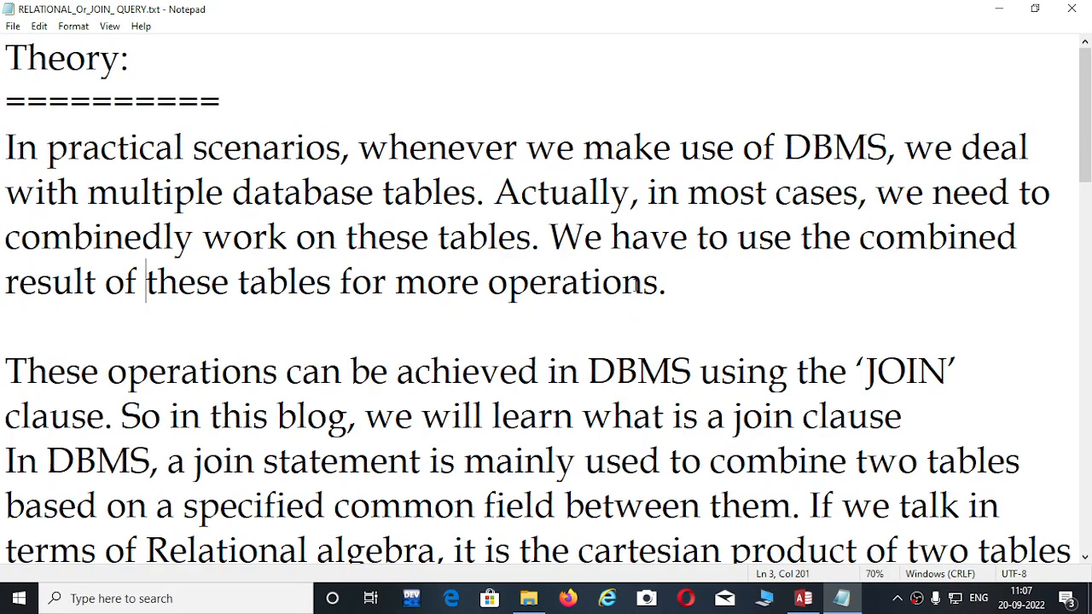
Review the Theory paragraph on working with combined tables in the join notes, and close the notes file.
left_click(674, 285)
left_click_drag(495, 192, 667, 285)
left_click(597, 341)
left_click_drag(488, 195, 688, 288)
left_click(614, 372)
left_click_drag(492, 193, 715, 280)
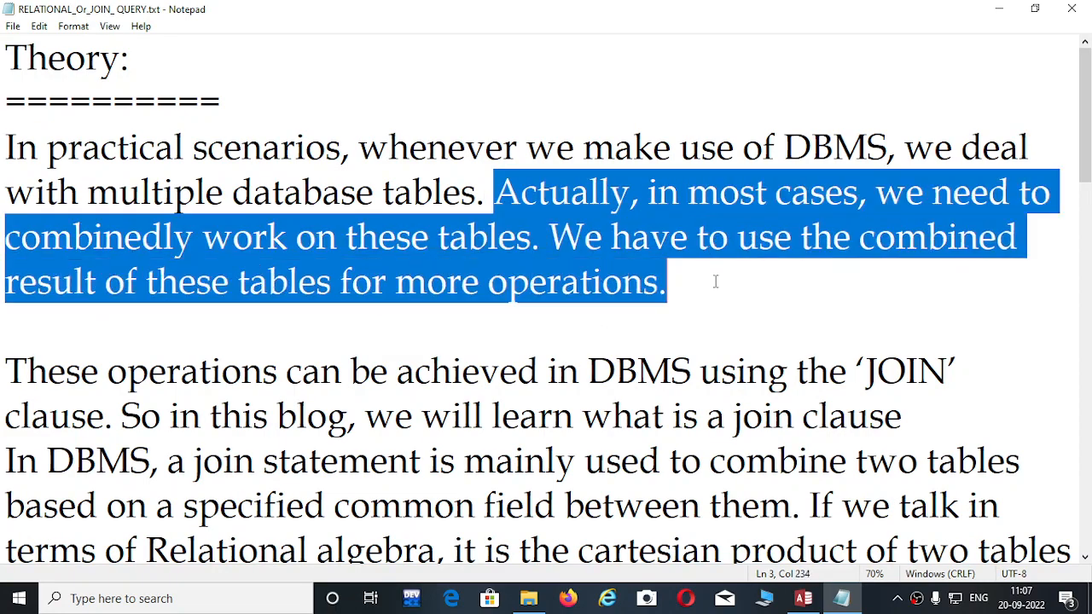
left_click(666, 340)
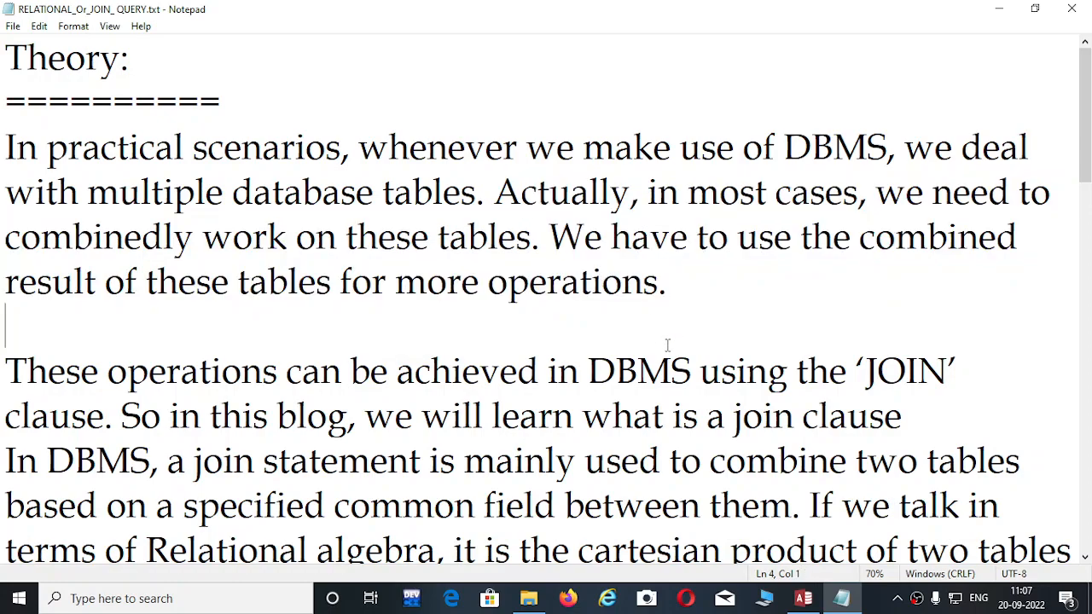
left_click(684, 300)
left_click_drag(493, 195, 683, 278)
left_click(683, 277)
scroll(736, 348, "down", 3)
scroll(737, 347, "up", 3)
left_click(1071, 8)
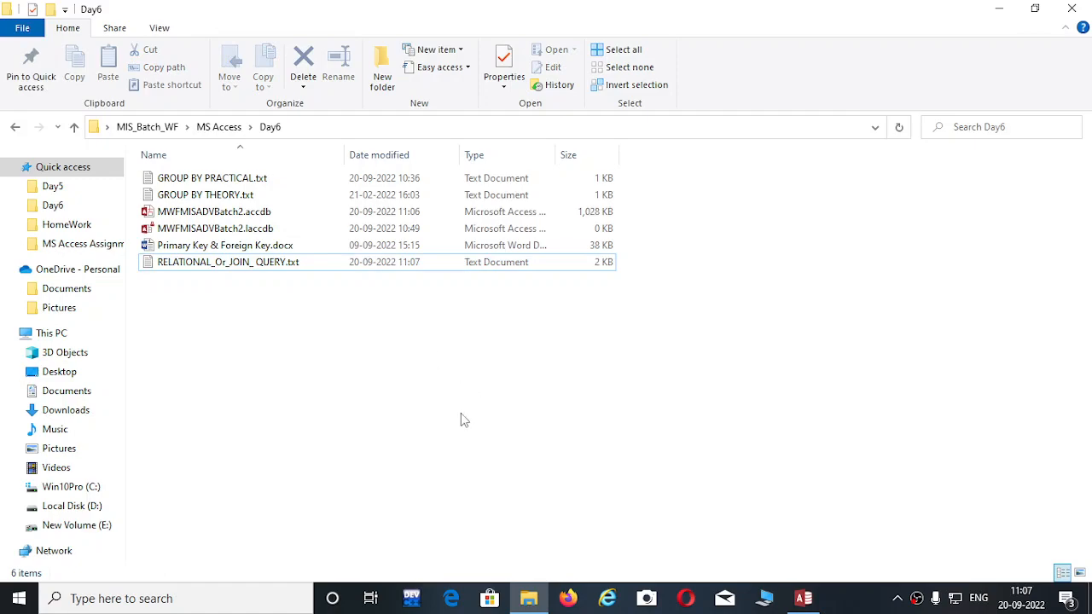
Switch to Access, create a new table, and open it in Design View, saving it as Emp.
left_click(803, 598)
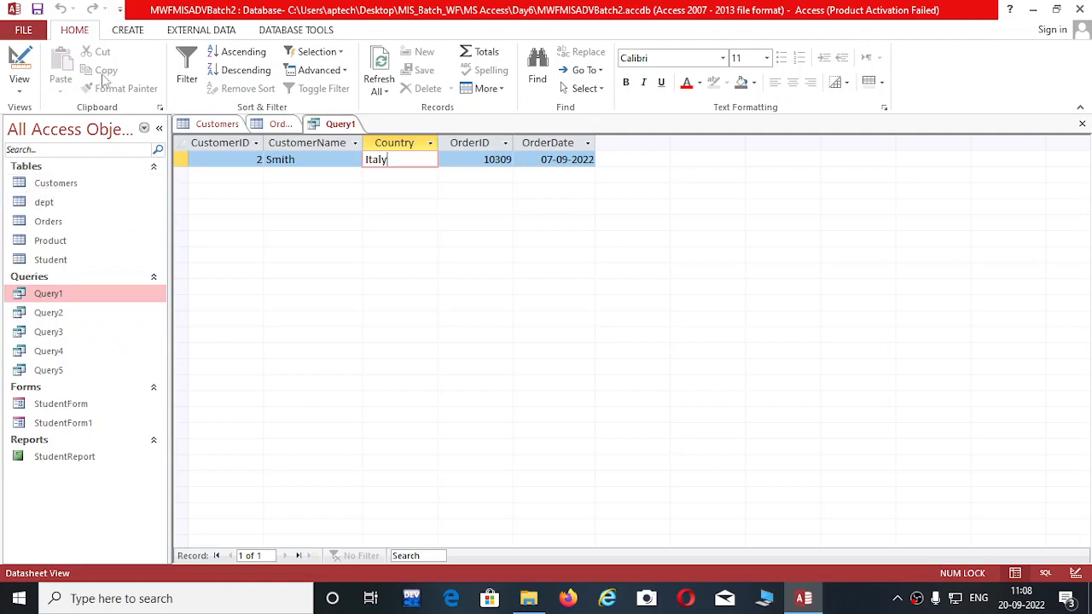
left_click(134, 32)
left_click(80, 68)
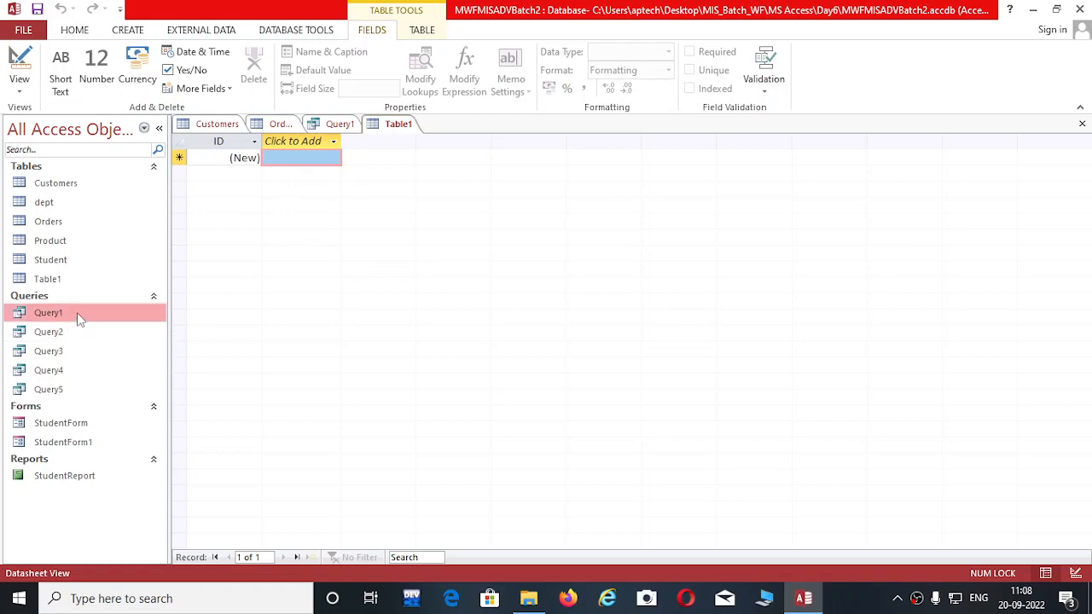
right_click(96, 283)
left_click(189, 315)
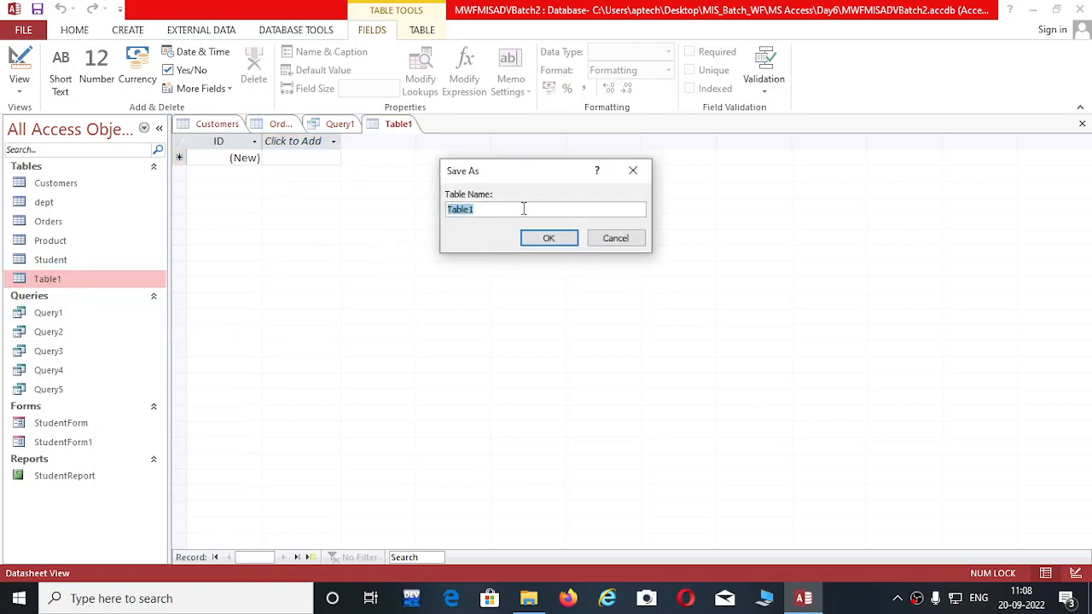
key("BackSpace")
type("Emp")
left_click(532, 238)
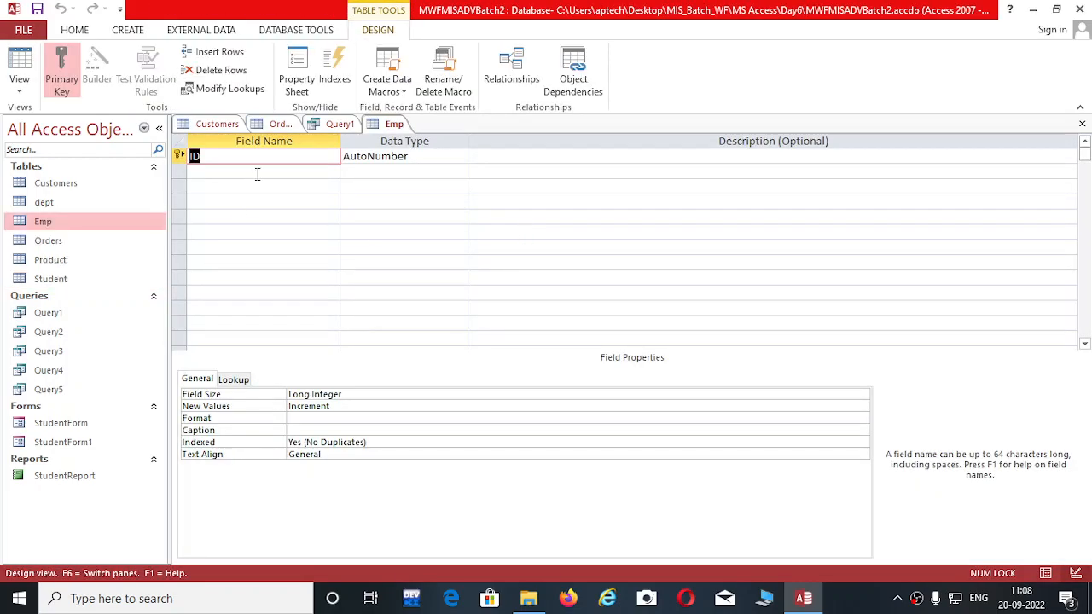
Rename the Emp table's key field to EmpID and add an Ename field with the Short Text data type.
key("BackSpace")
type("Empl")
type("D")
left_click(243, 175)
type("Ename")
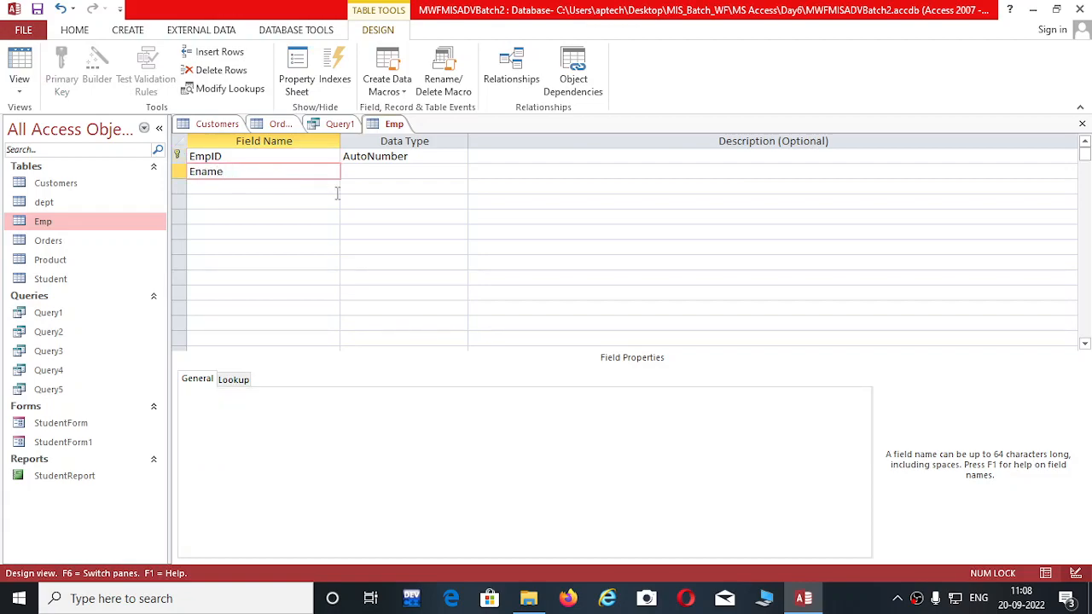
left_click(396, 175)
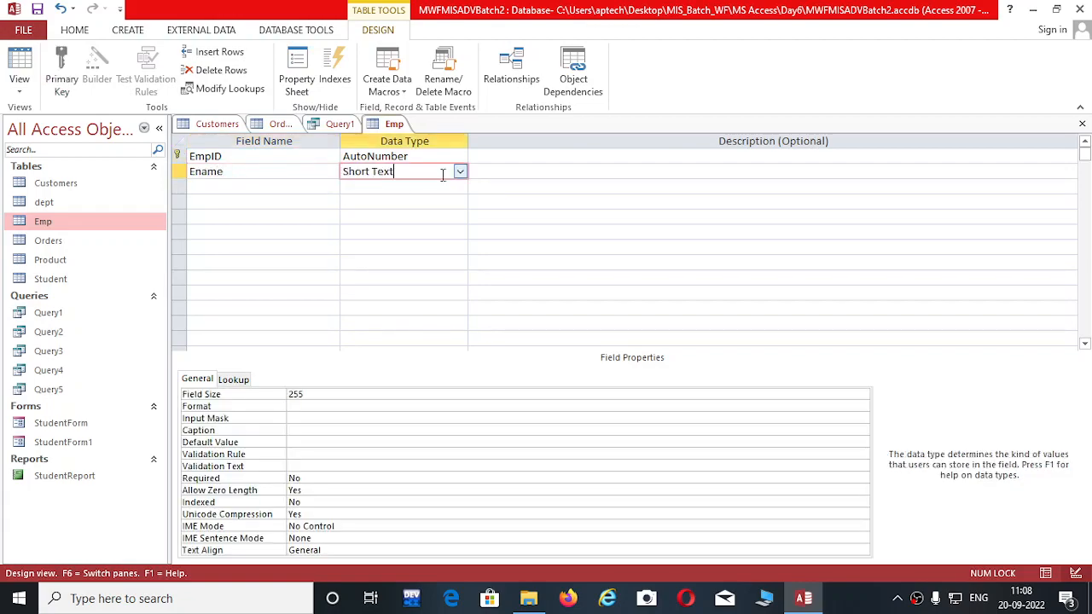
Add a Salary field to the Emp table with the Number data type and the Double field size.
left_click(219, 185)
type("Salary")
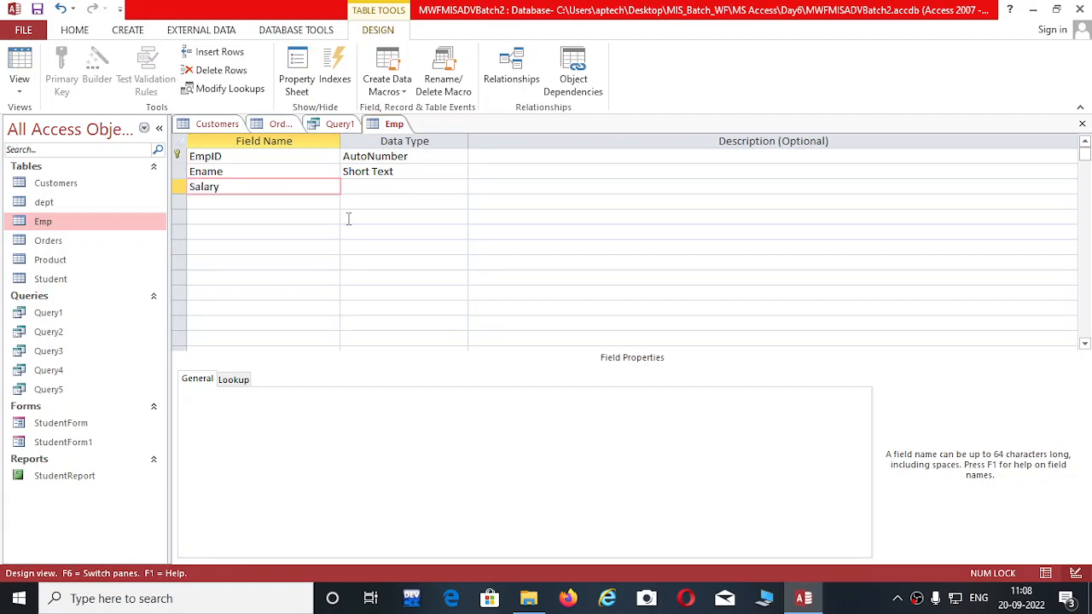
left_click(397, 186)
left_click(459, 186)
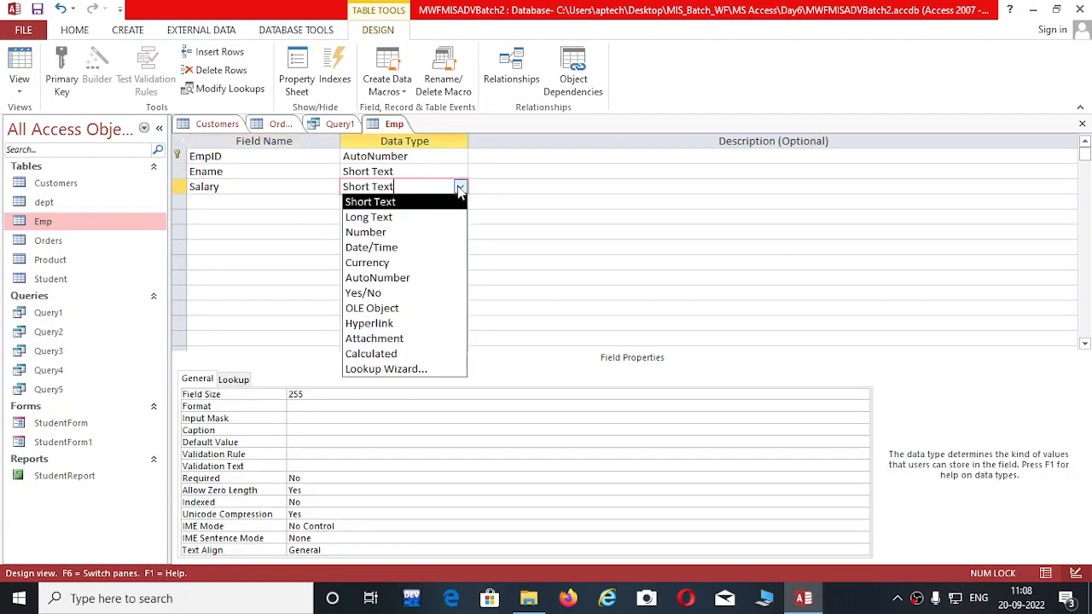
left_click(390, 227)
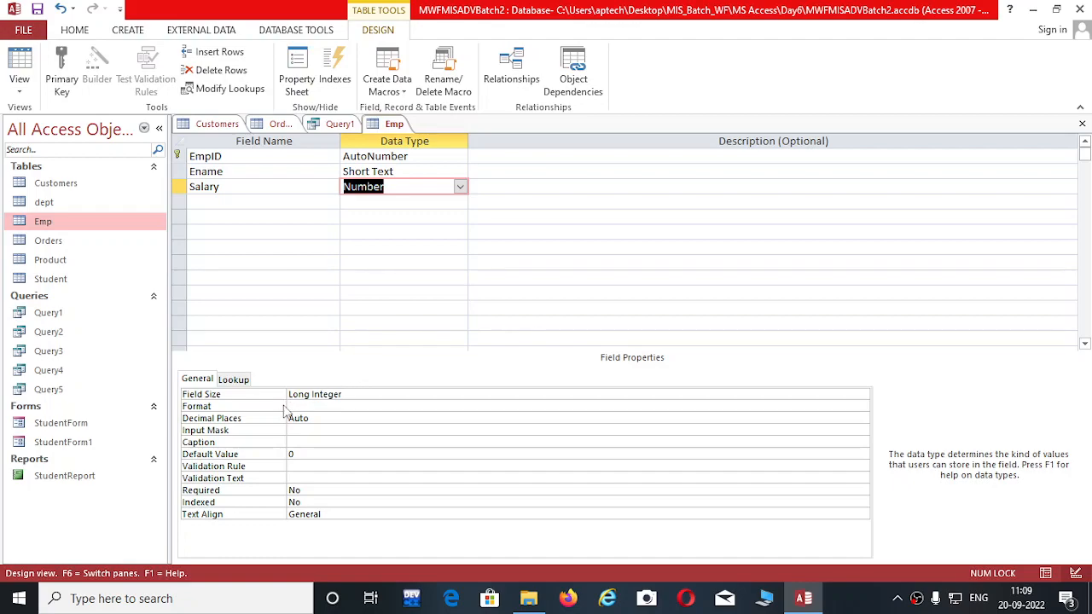
left_click(375, 394)
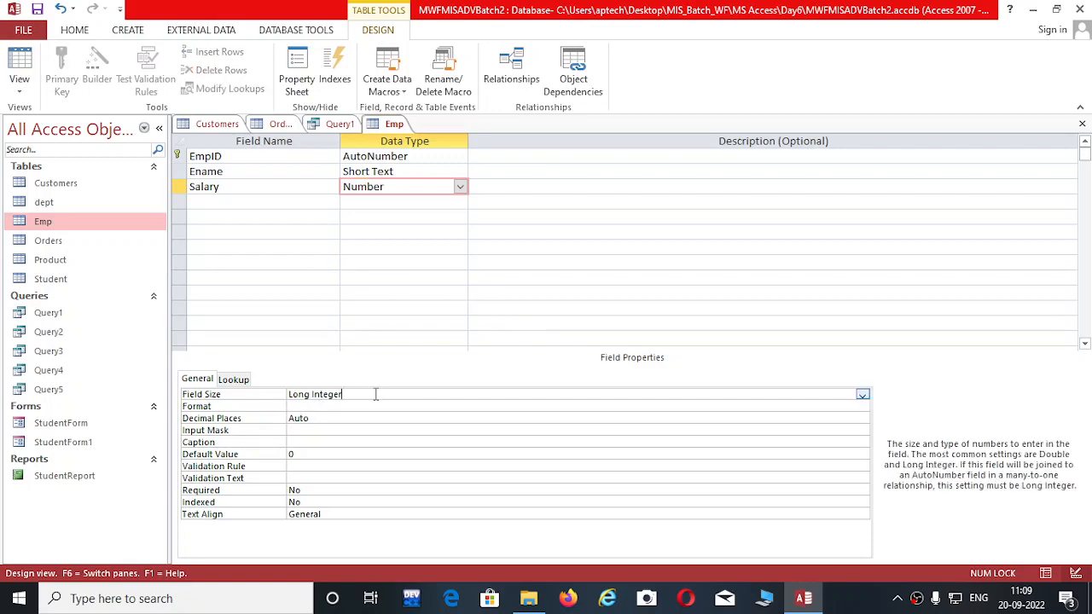
left_click(862, 396)
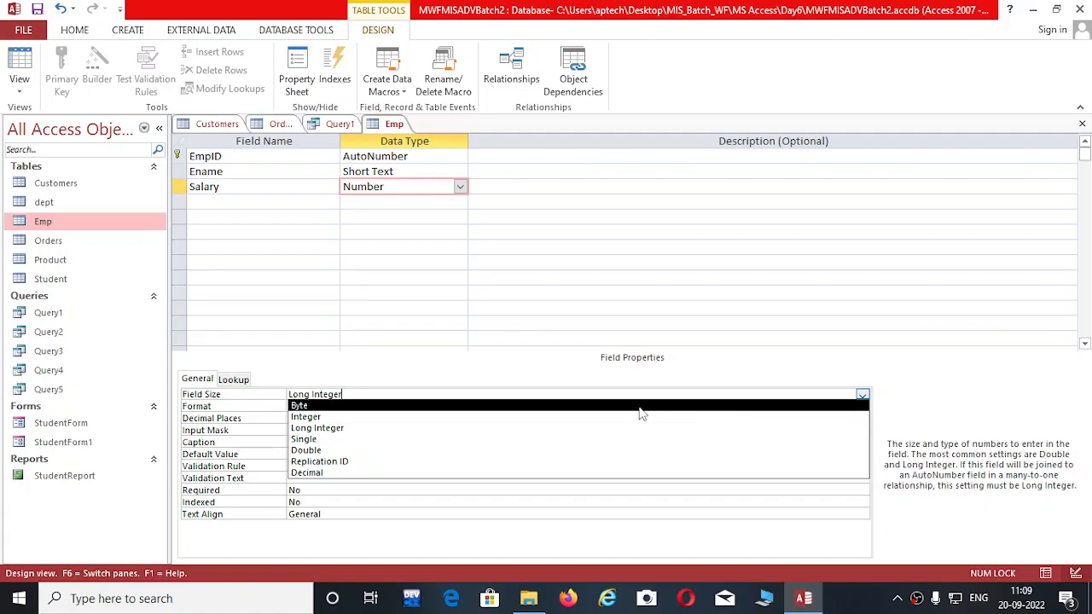
left_click(316, 451)
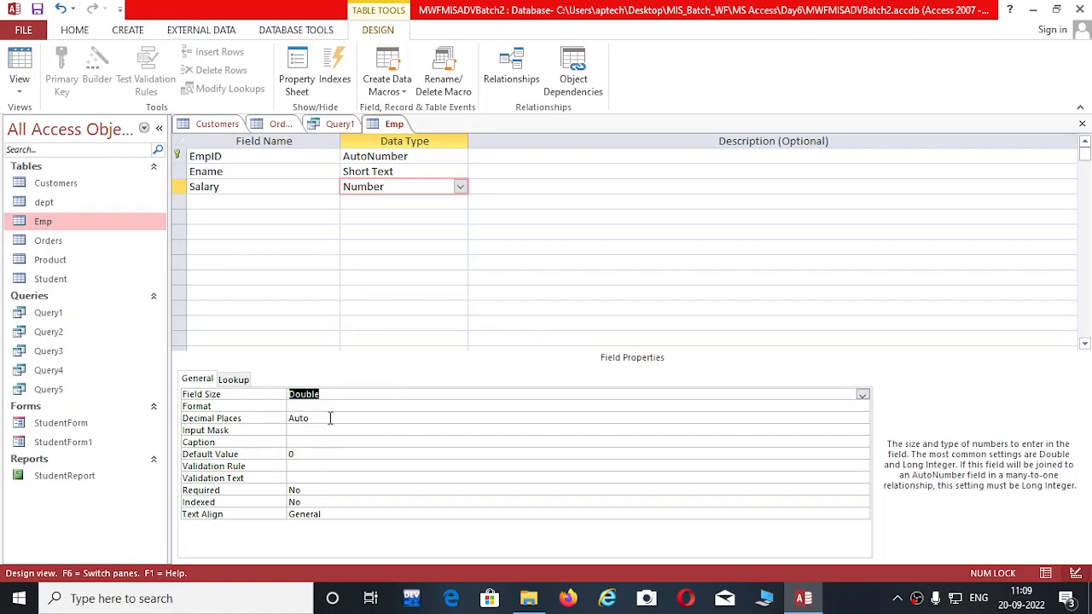
left_click(330, 418)
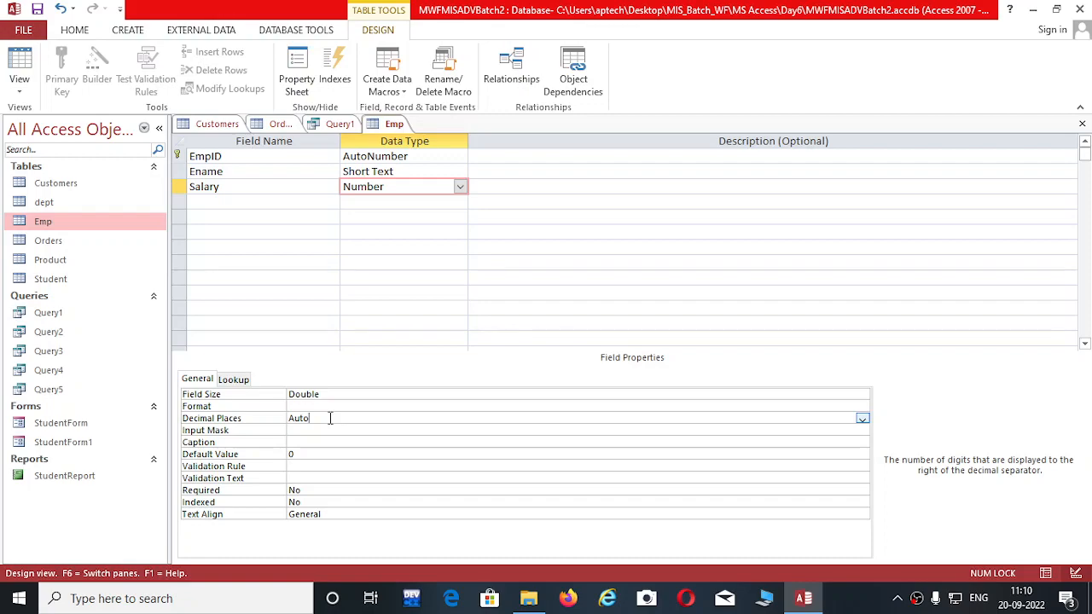
Switch to Excel with a new blank workbook and enter 1000.834538453453 in cell I1.
left_click(193, 599)
type("exc")
left_click(166, 167)
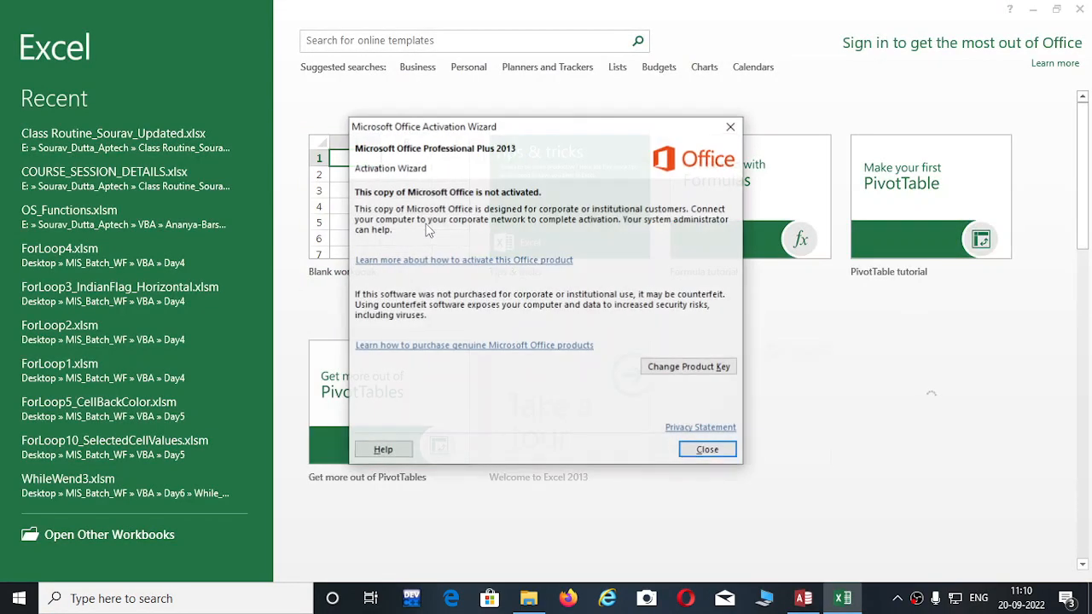
left_click(729, 127)
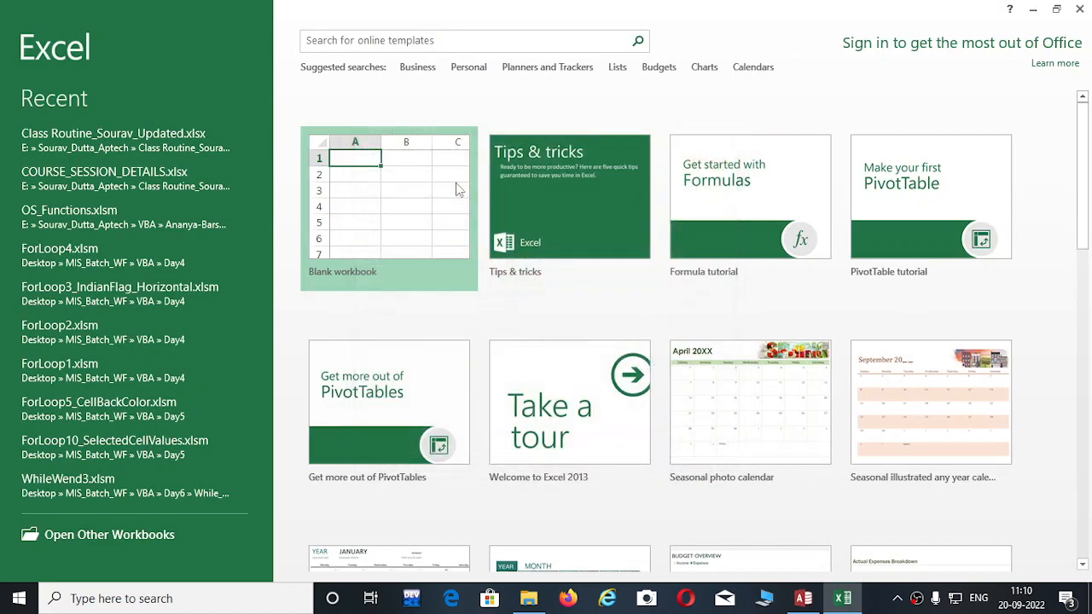
left_click(385, 191)
left_click(457, 340)
left_click(470, 178)
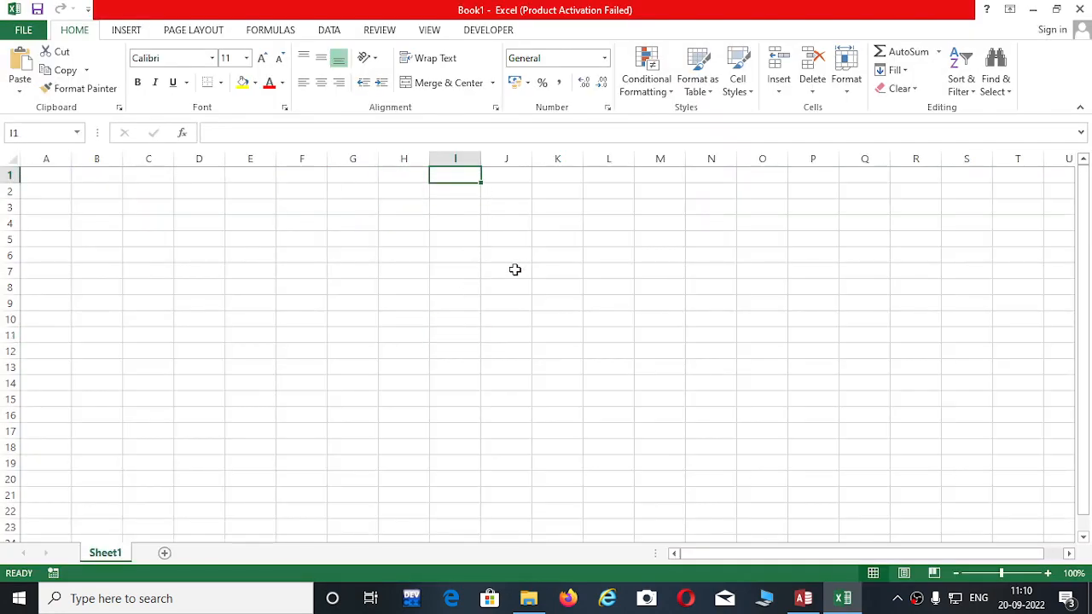
type("1")
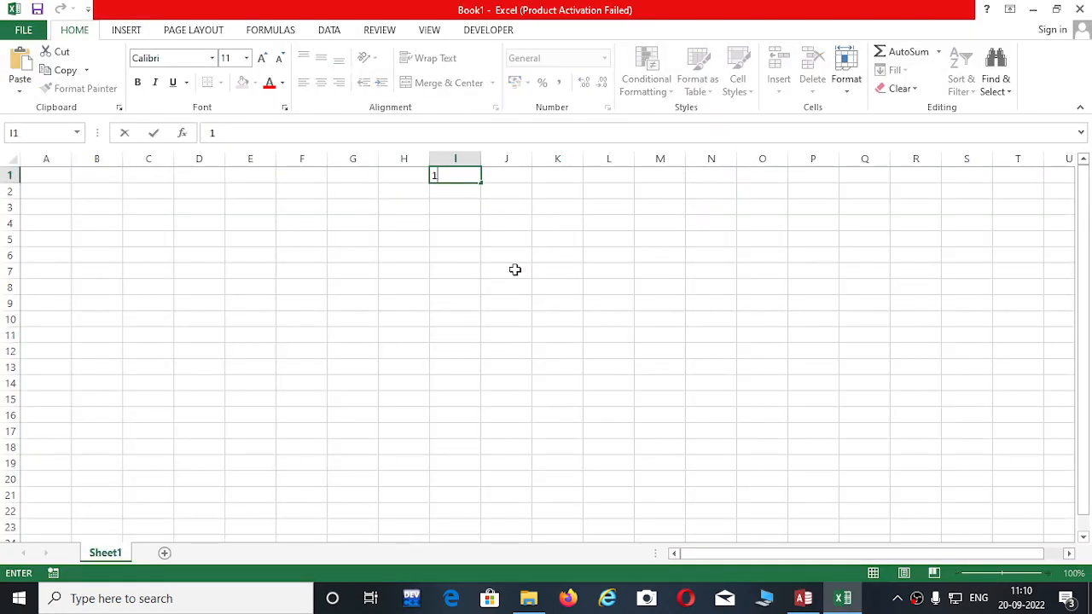
type("000.834538453453")
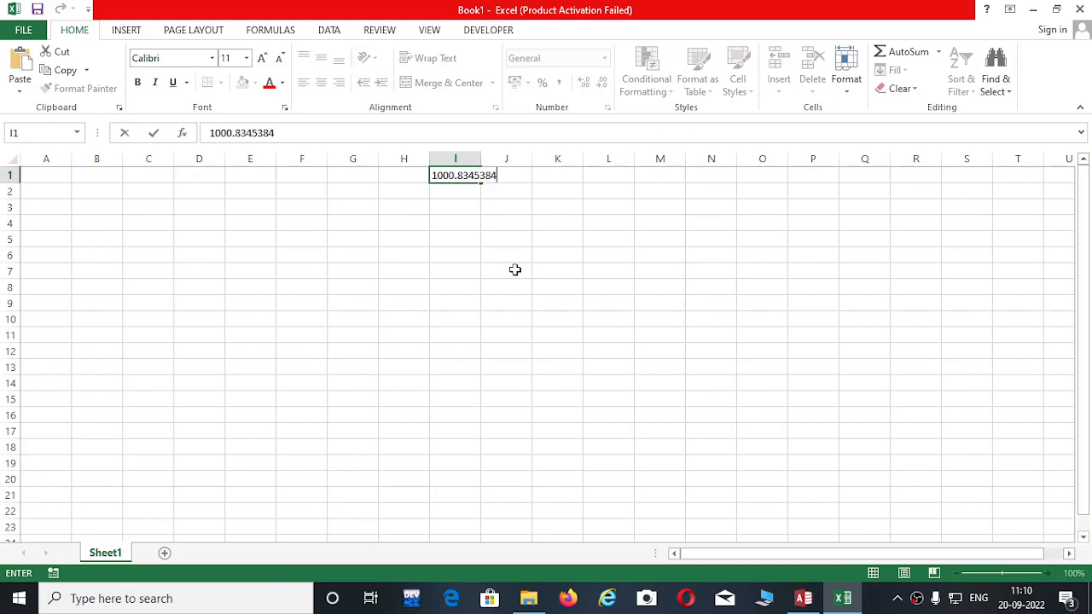
Resize column I to several widths to examine how the decimal number displays, and close Excel without saving the workbook.
left_click(477, 228)
left_click_drag(480, 159, 540, 158)
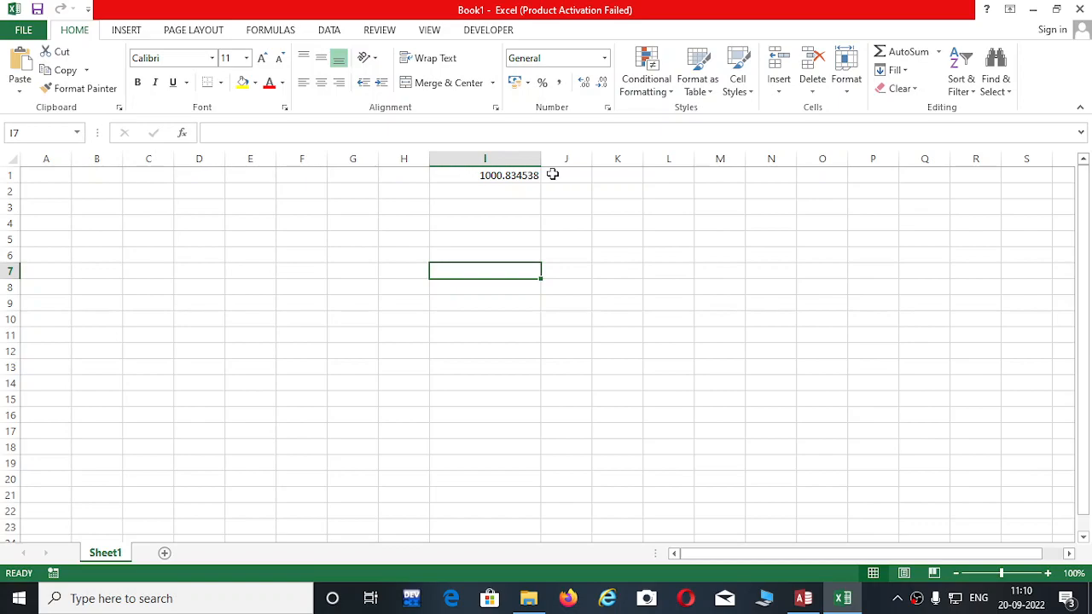
left_click_drag(541, 159, 498, 222)
left_click_drag(498, 154, 489, 163)
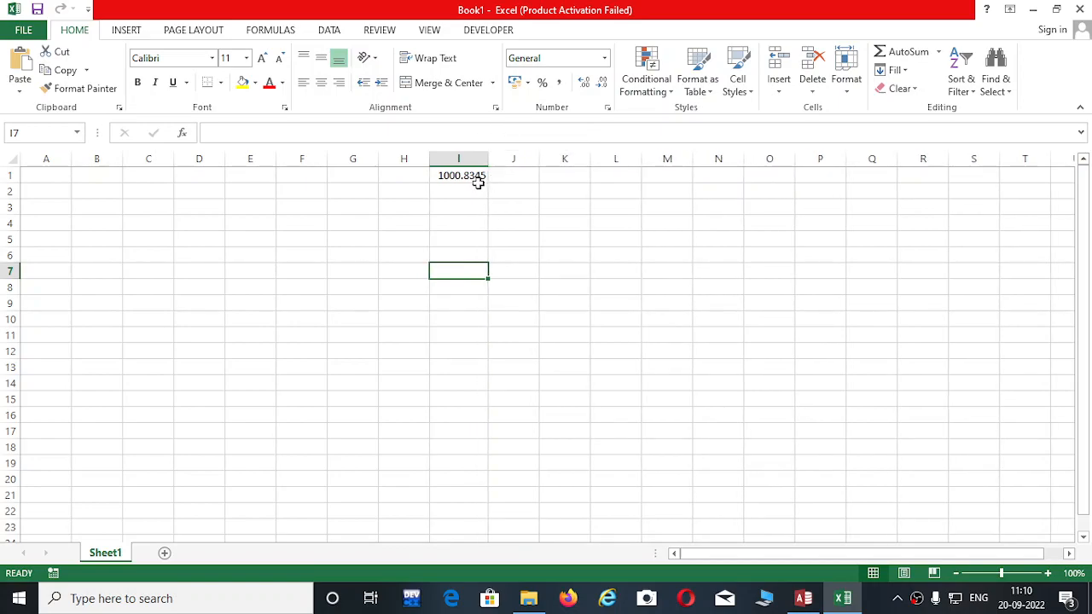
left_click_drag(484, 159, 482, 161)
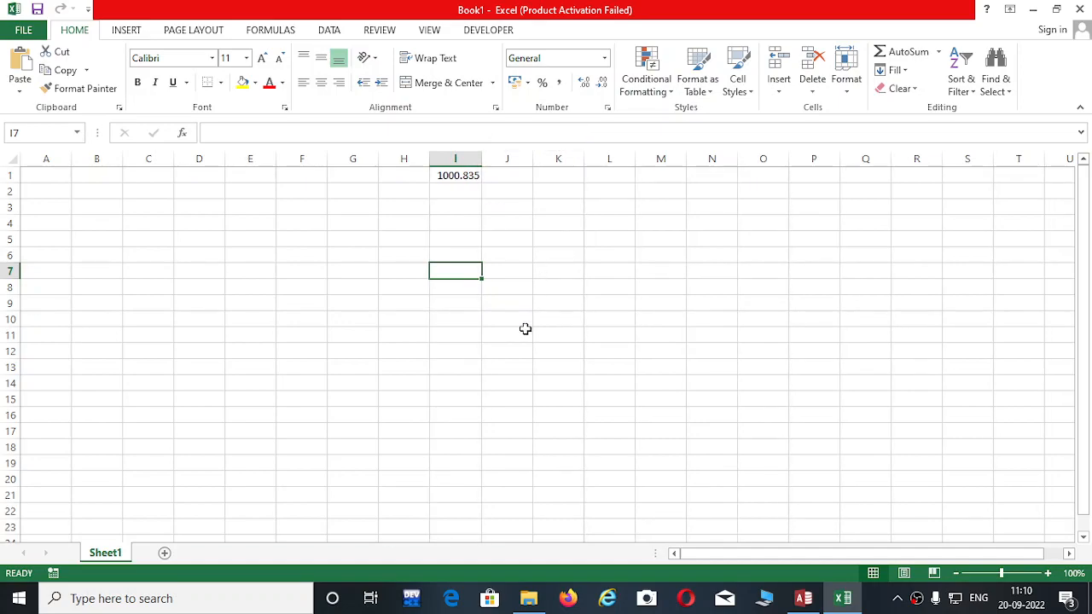
left_click_drag(482, 161, 465, 160)
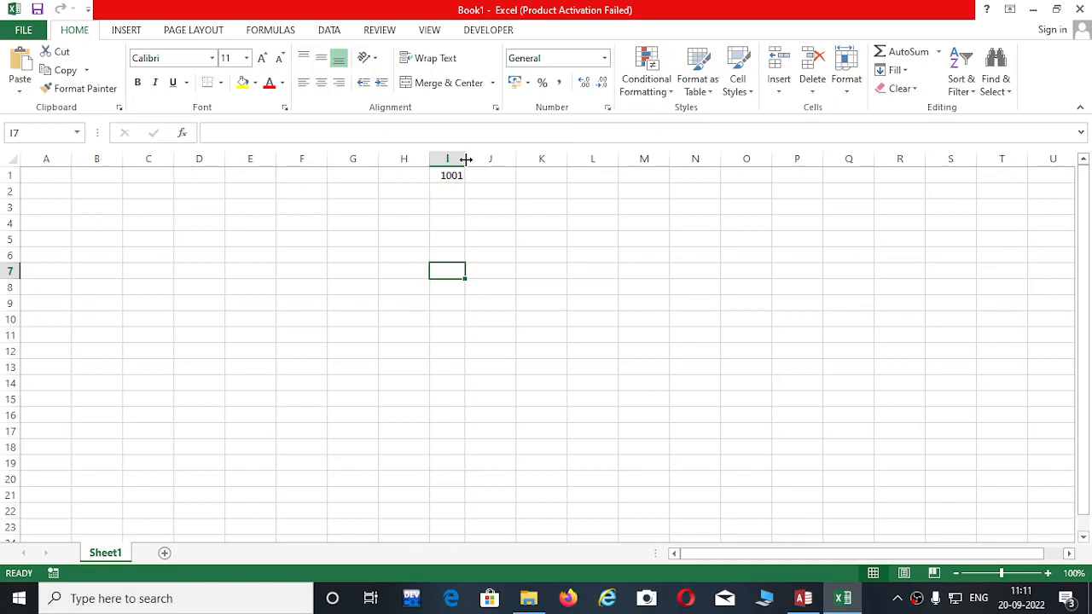
left_click_drag(466, 159, 486, 159)
left_click(1079, 9)
left_click(541, 316)
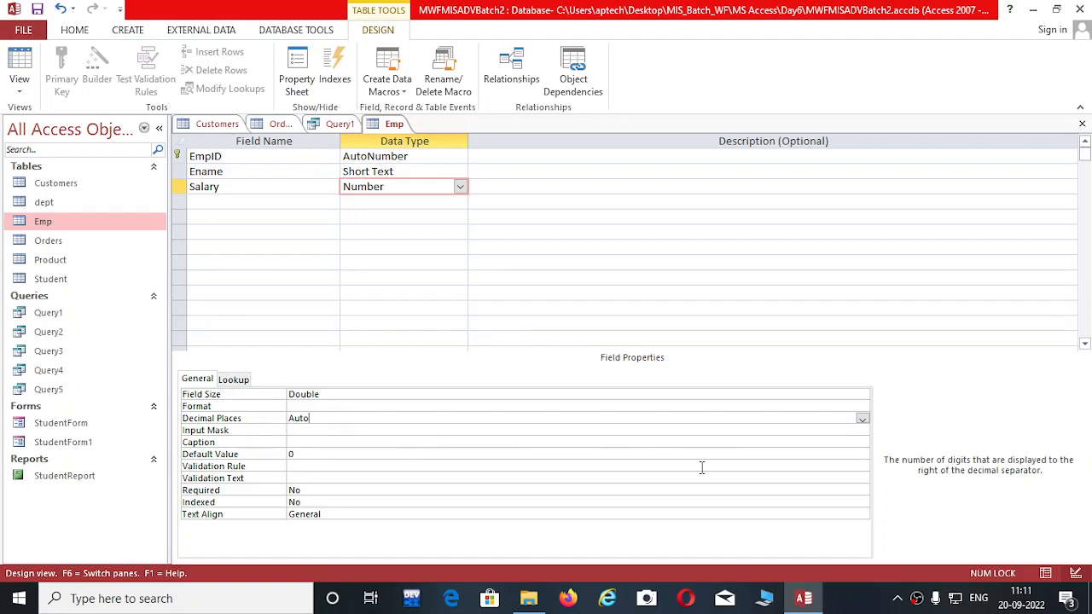
Set the Salary field's decimal places to 4 and save the Emp table design.
left_click(861, 418)
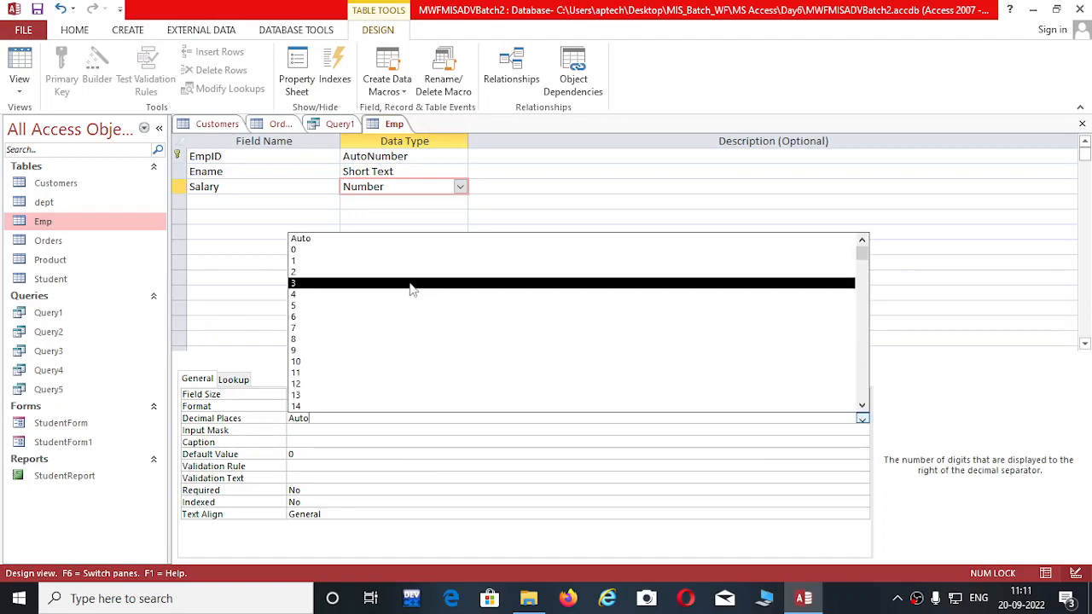
left_click(367, 294)
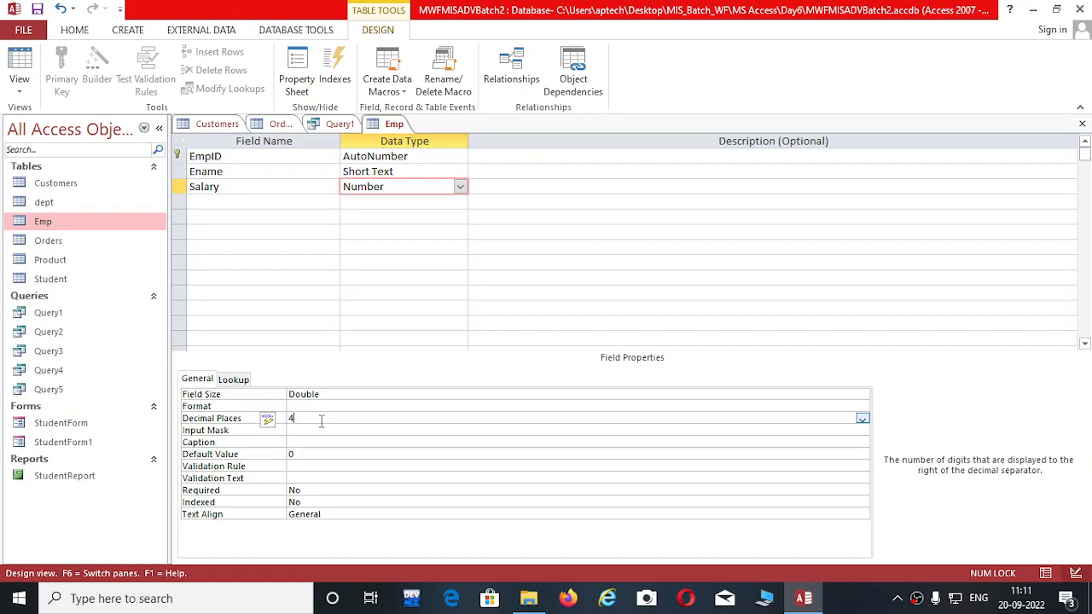
left_click(862, 419)
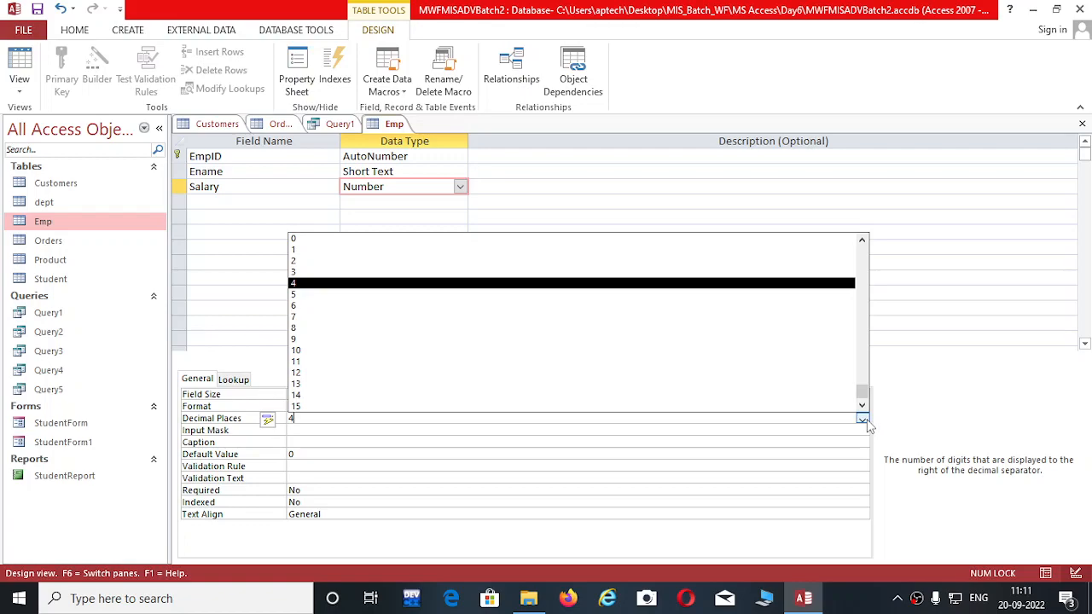
left_click(293, 286)
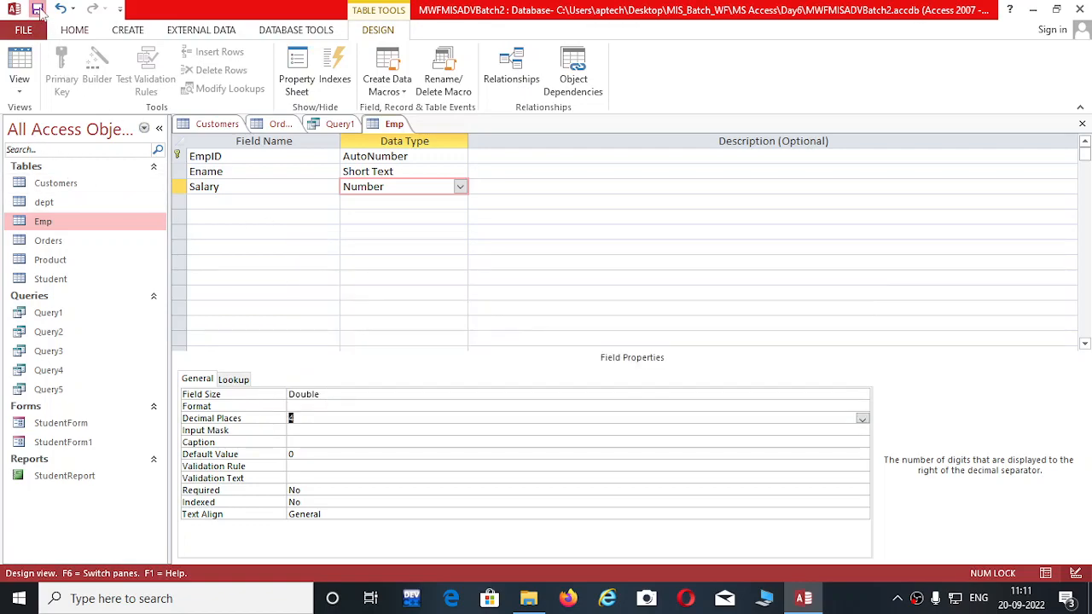
left_click(40, 12)
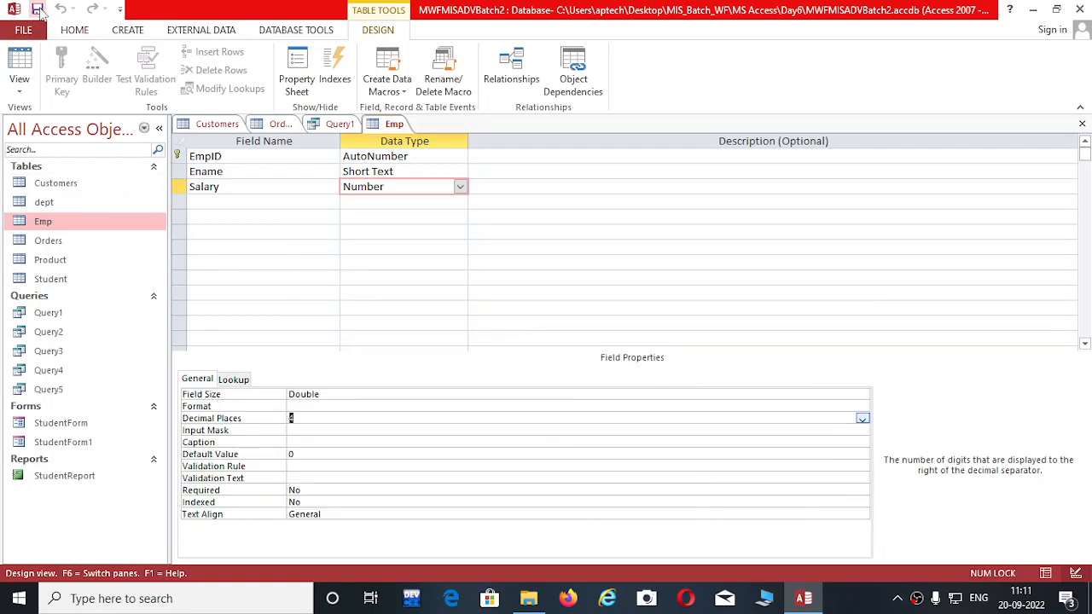
Open the Emp table's datasheet and add a first record with the employee's name and a Salary of 52000.7500.
double_click(77, 227)
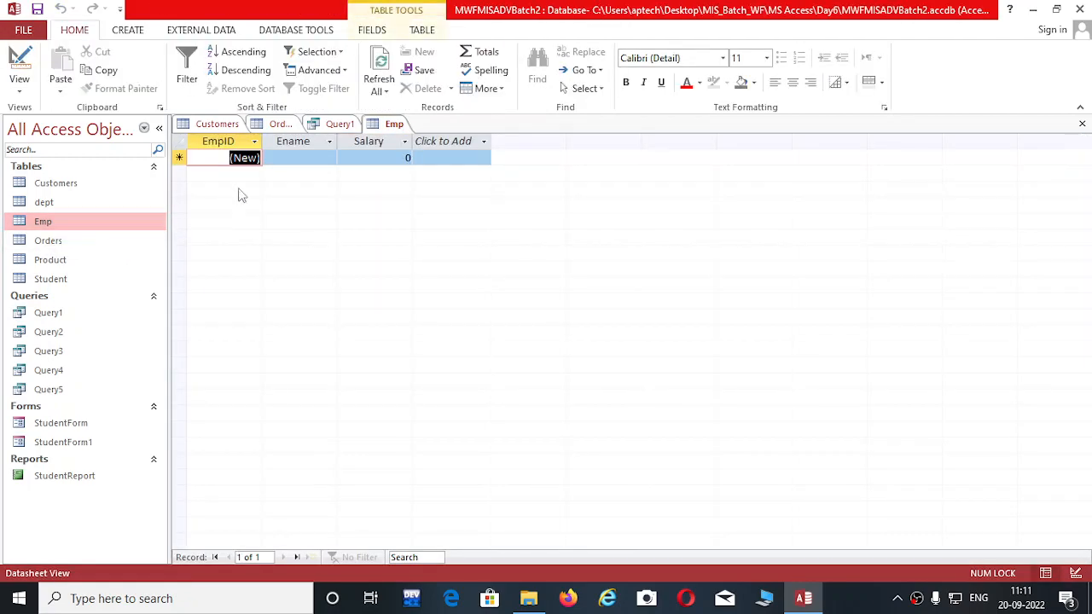
left_click(314, 155)
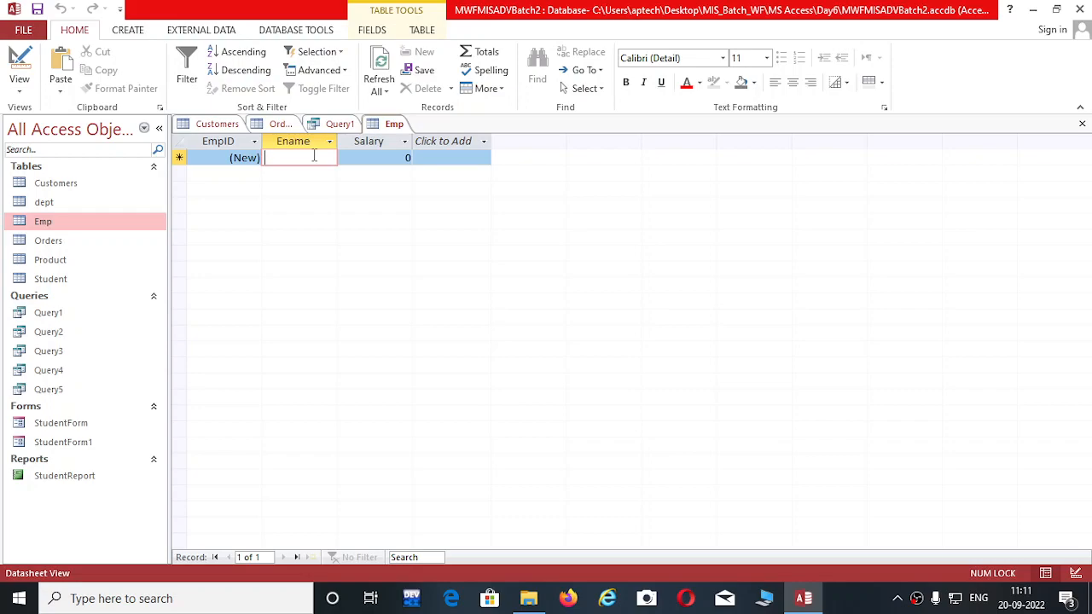
type("Sourav")
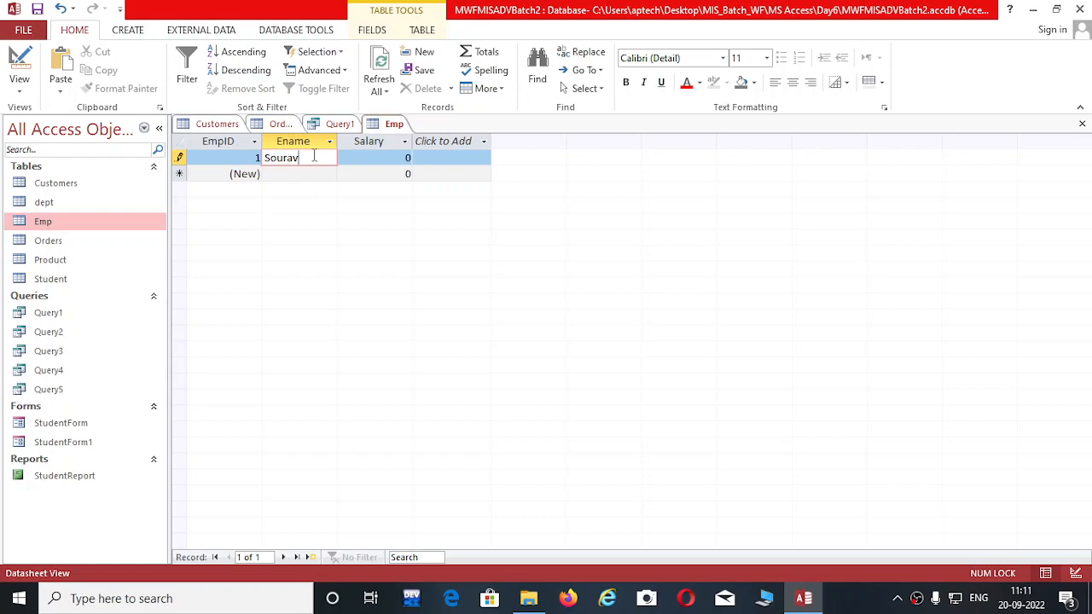
left_click(396, 158)
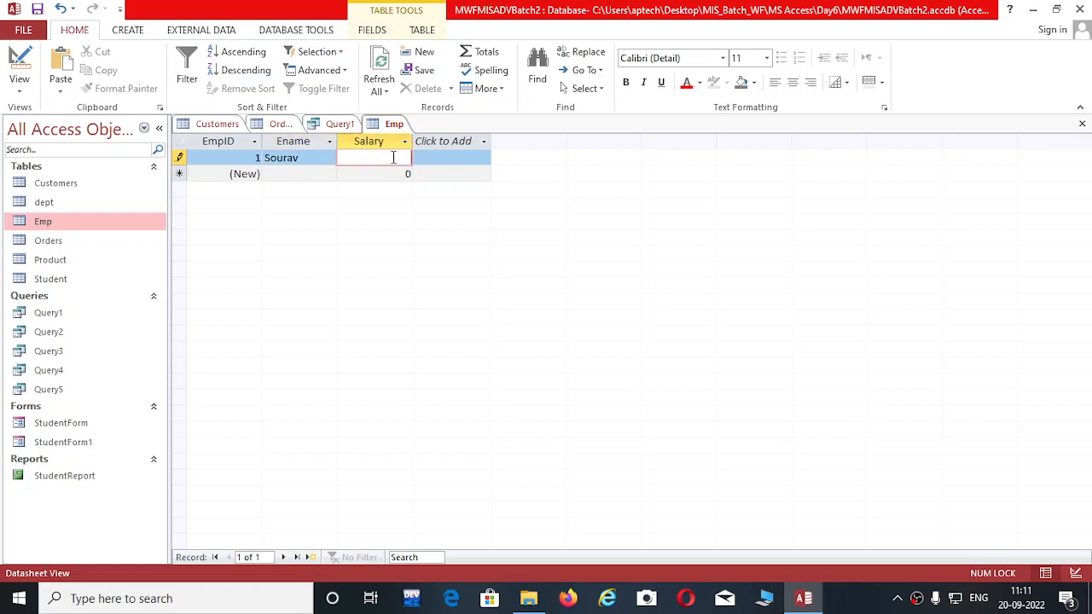
type("52000.7500")
left_click(395, 173)
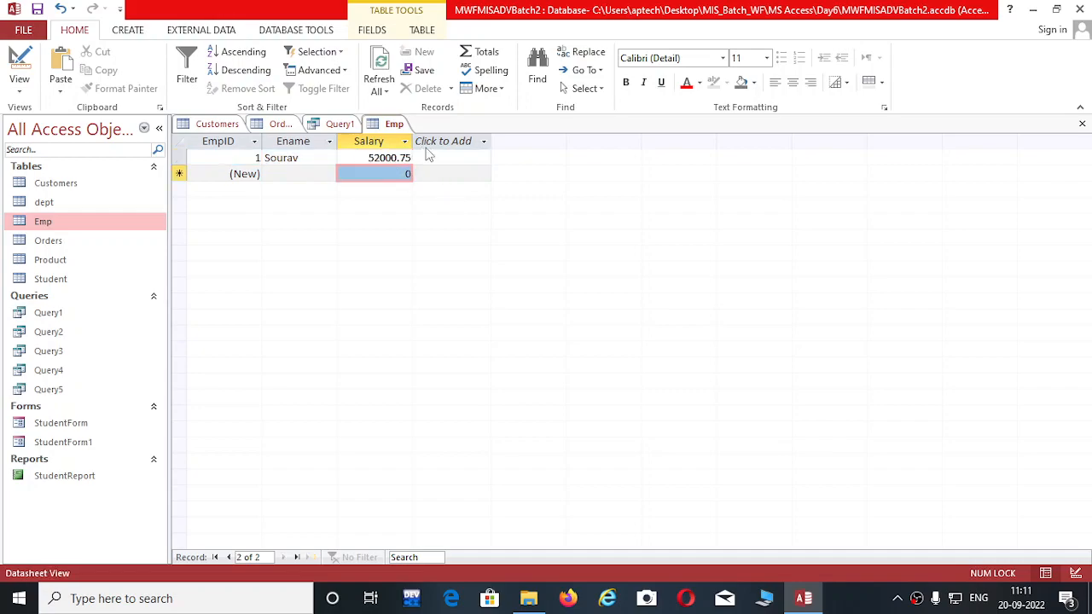
Widen the Salary column slightly and change the first employee's salary to 52000.7555.
left_click_drag(414, 141, 425, 142)
left_click(433, 144)
left_click(399, 166)
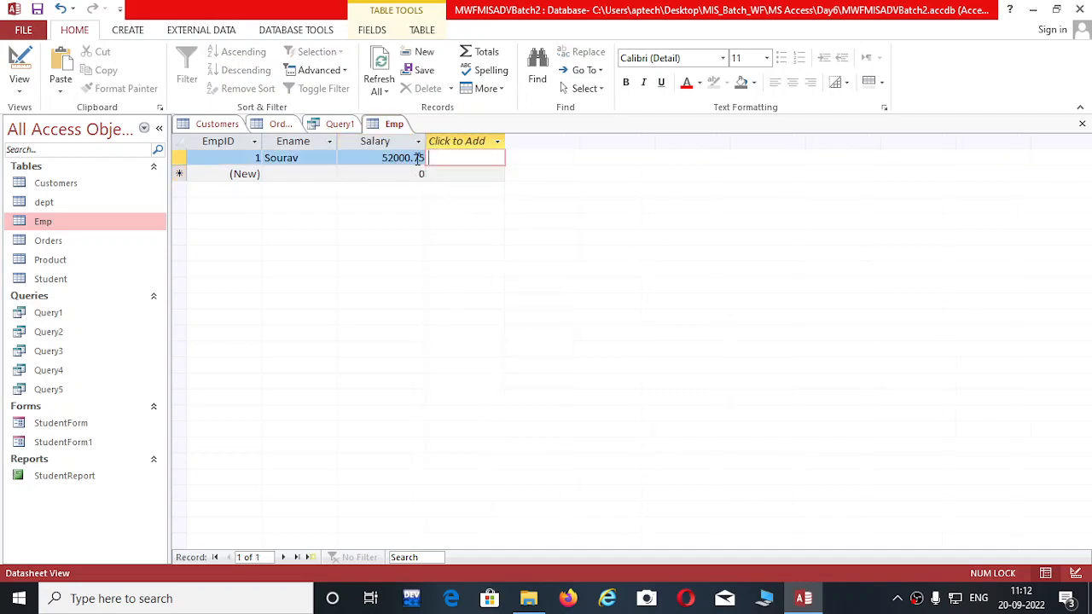
left_click(420, 158)
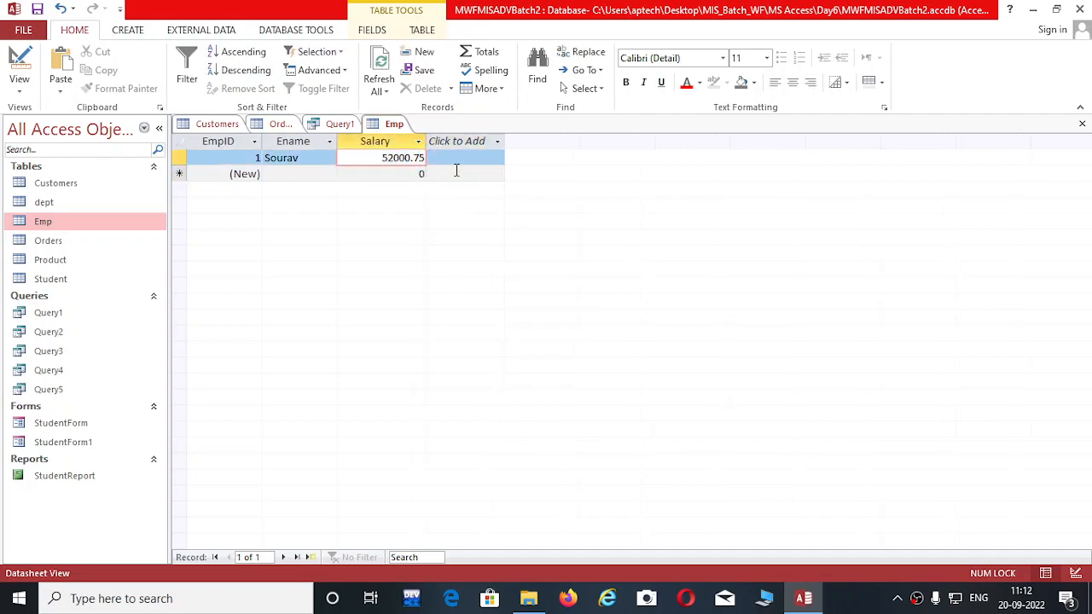
type("55")
left_click(402, 174)
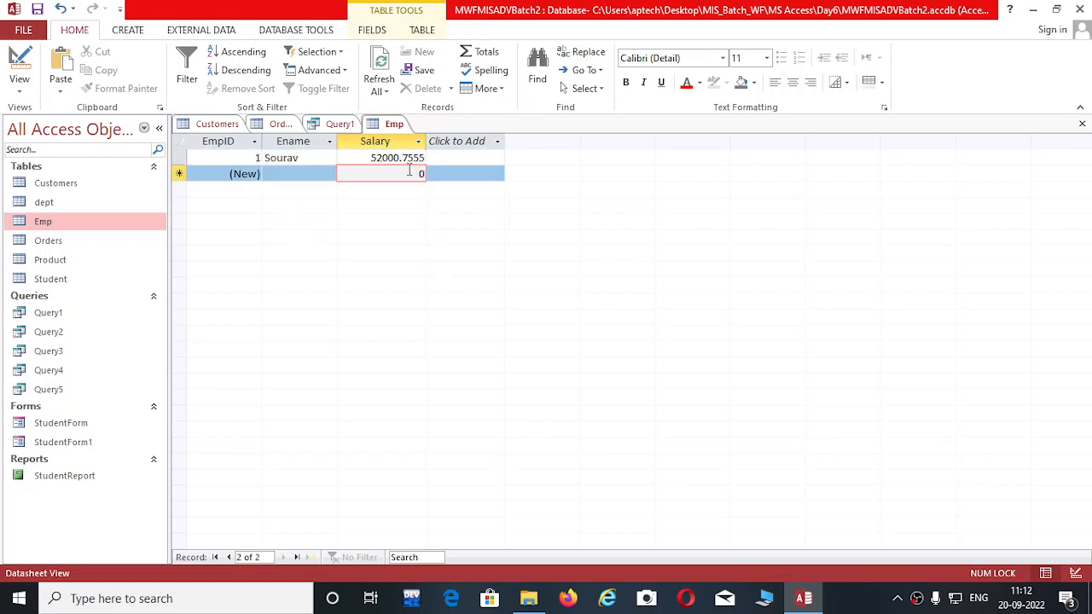
left_click(417, 160)
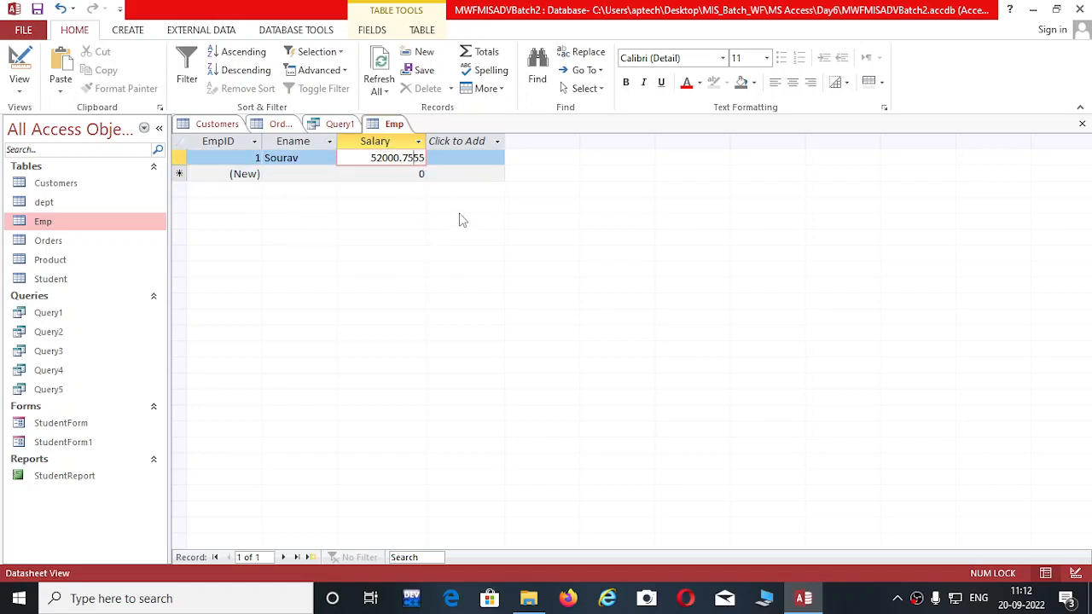
key("BackSpace")
key("BackSpace")
key("Escape")
Add a second Emp record with the employee's name and a Salary of 25000.8722.
left_click(298, 174)
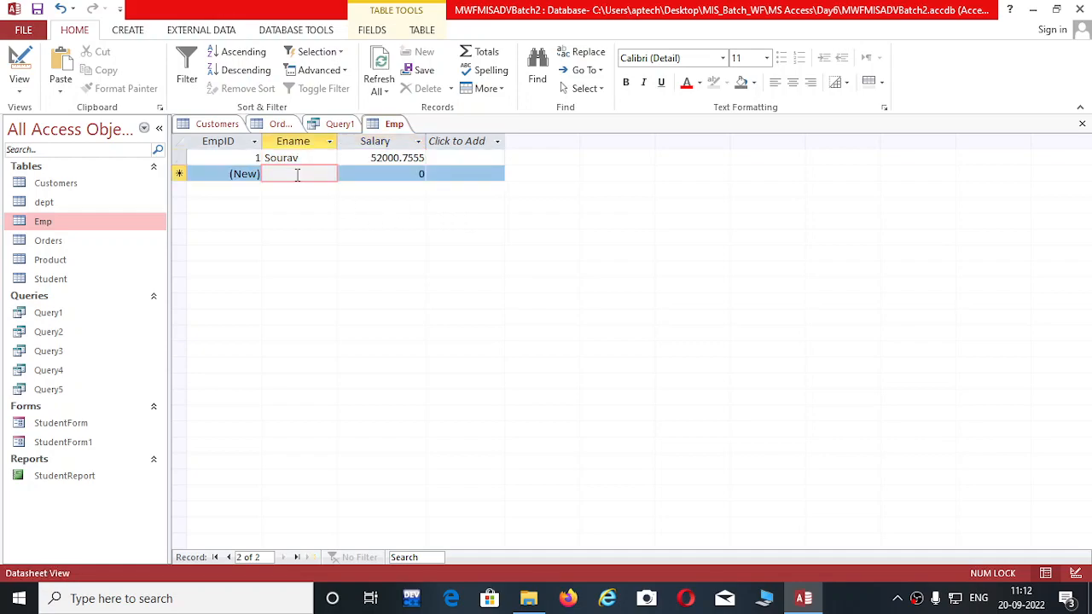
type("malay")
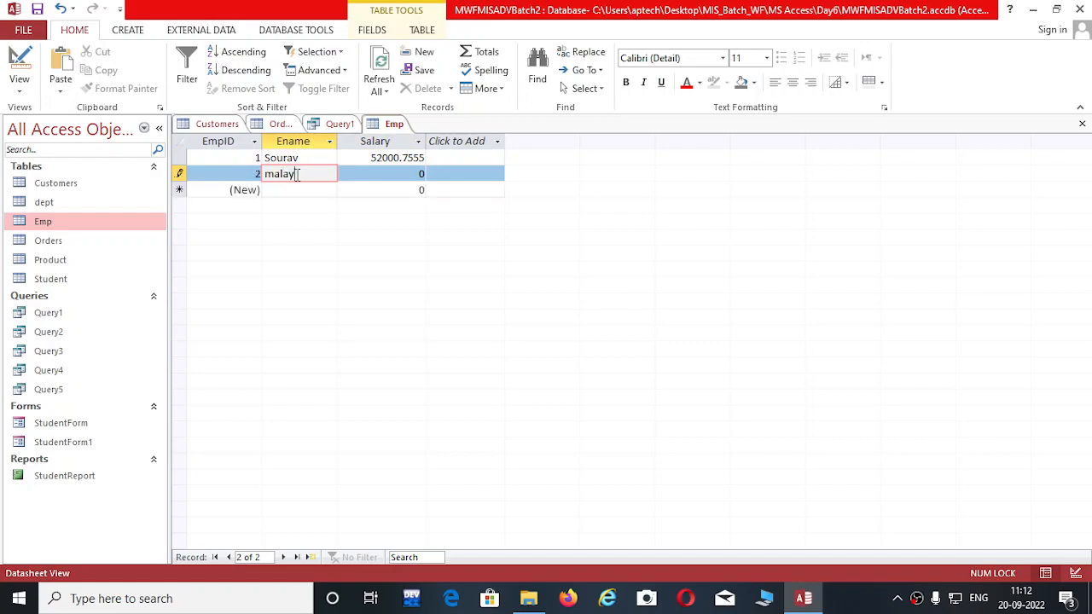
left_click(370, 171)
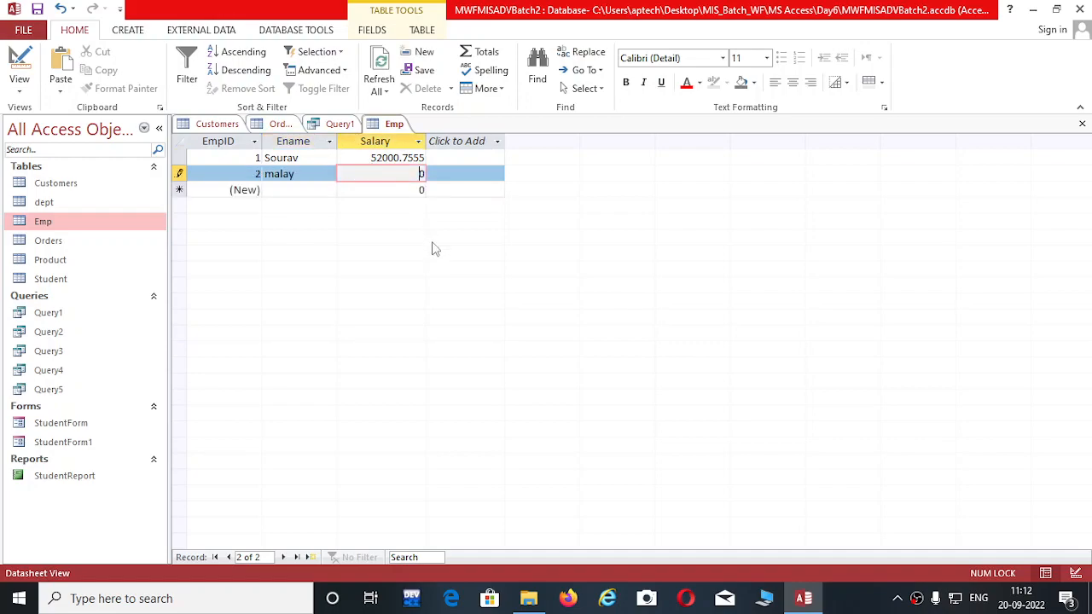
type("25000.8722")
left_click(456, 184)
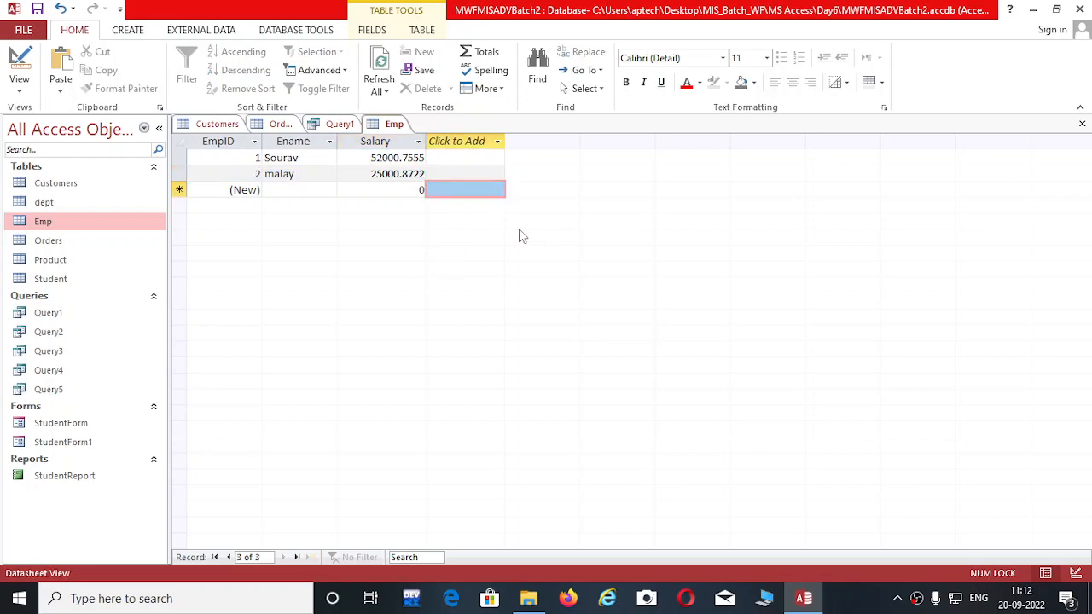
Shorten the second employee's salary to 25000.87 and save the Emp table.
left_click(416, 173)
key("BackSpace")
key("BackSpace")
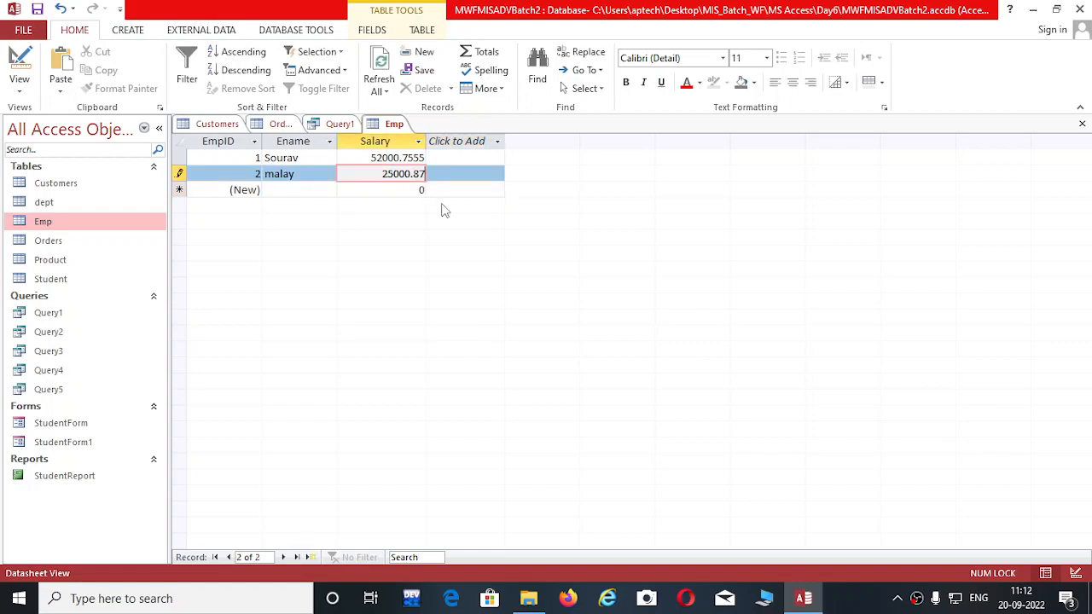
left_click(38, 9)
Open RELATIONAL_Or_JOIN_ QUERY.txt, zoom out to review exercise 3's SELECT answer, and compare it with Query1's result in Access.
left_click(529, 598)
double_click(302, 265)
double_click(496, 283)
left_click(665, 319)
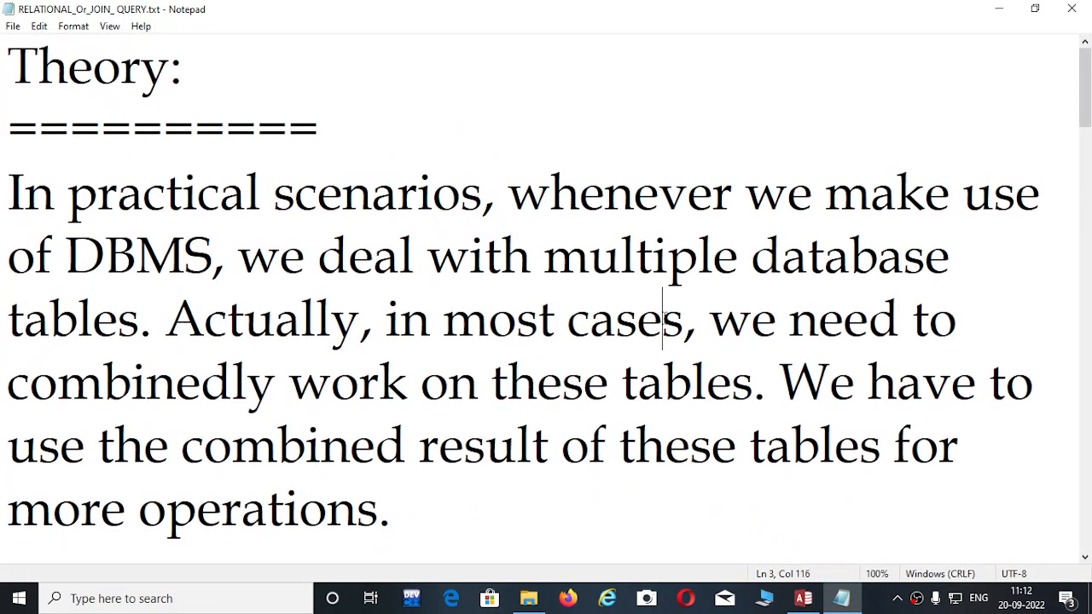
scroll(678, 319, "down", 2)
scroll(678, 319, "down", 15)
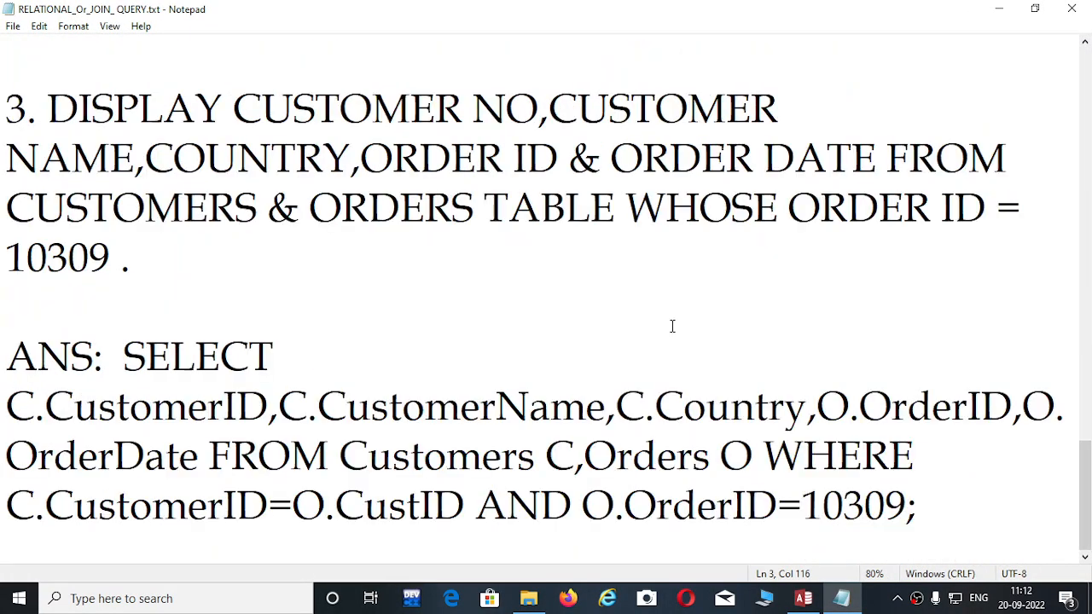
scroll(670, 328, "down", 3)
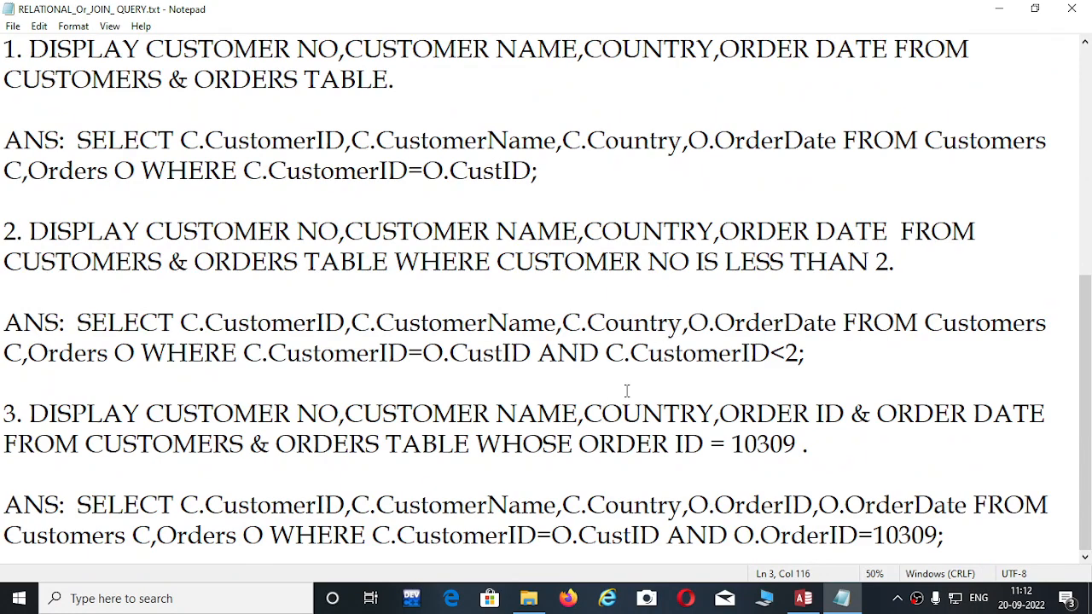
left_click_drag(77, 512, 990, 527)
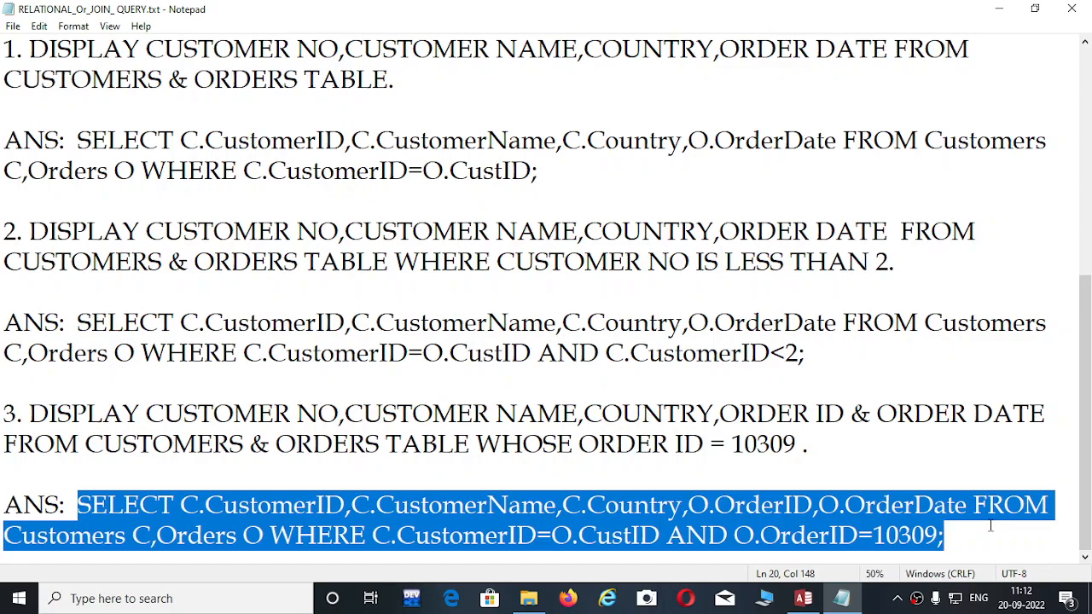
left_click(807, 483)
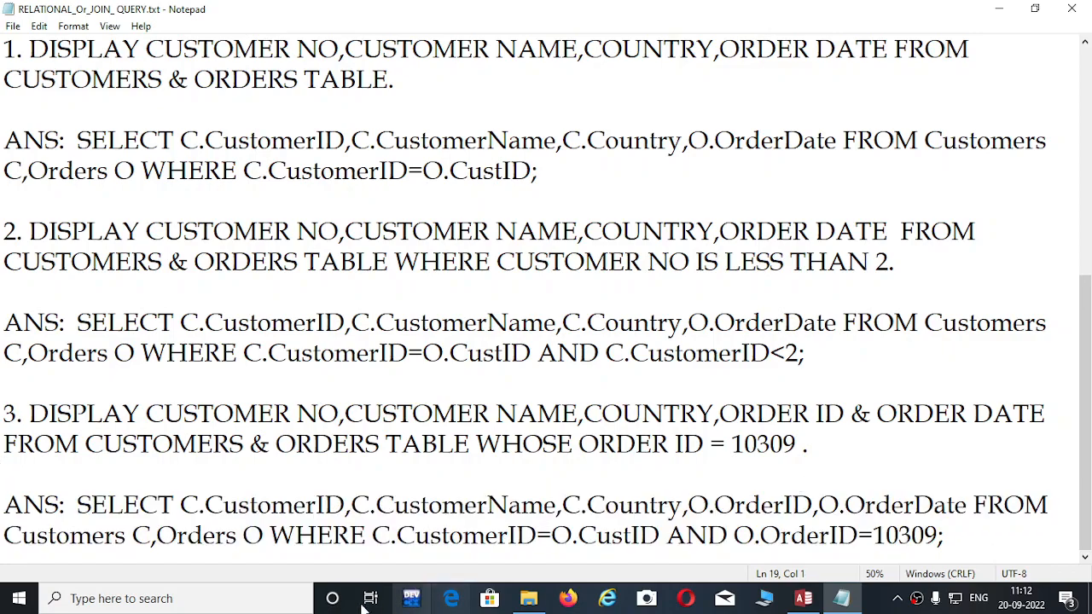
left_click_drag(79, 507, 1021, 575)
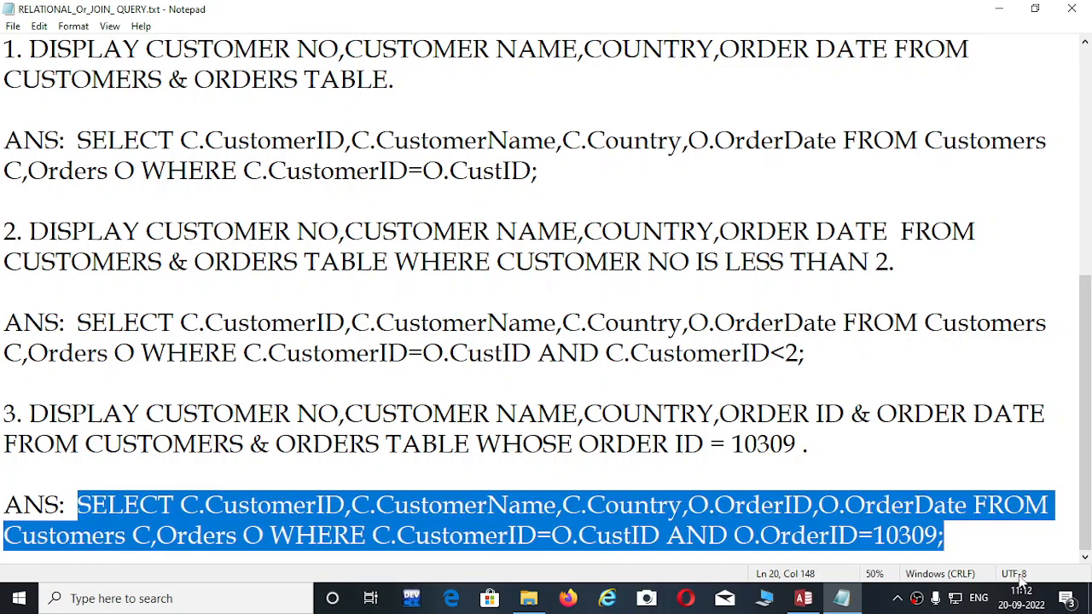
left_click(809, 601)
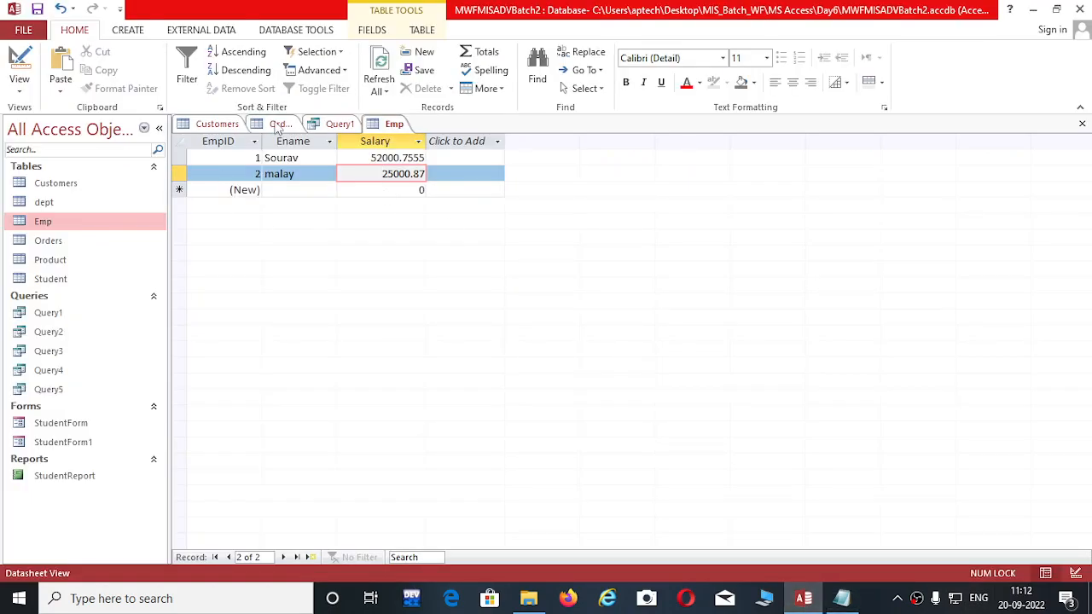
left_click(340, 126)
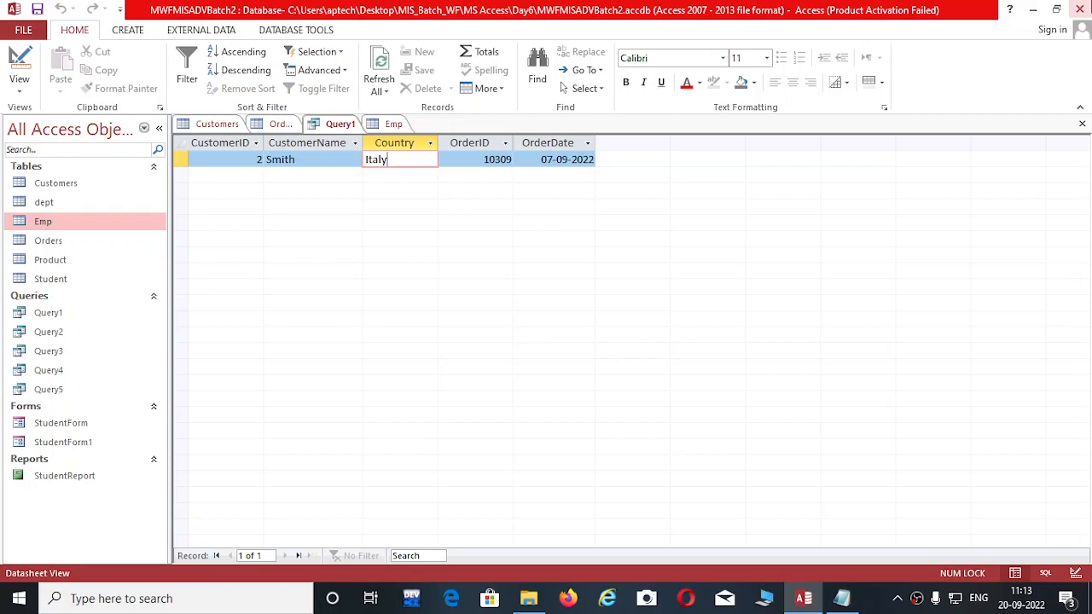
Close the Access database and the RELATIONAL_Or_JOIN_ QUERY.txt notes, returning to the desktop.
key("alt+Tab")
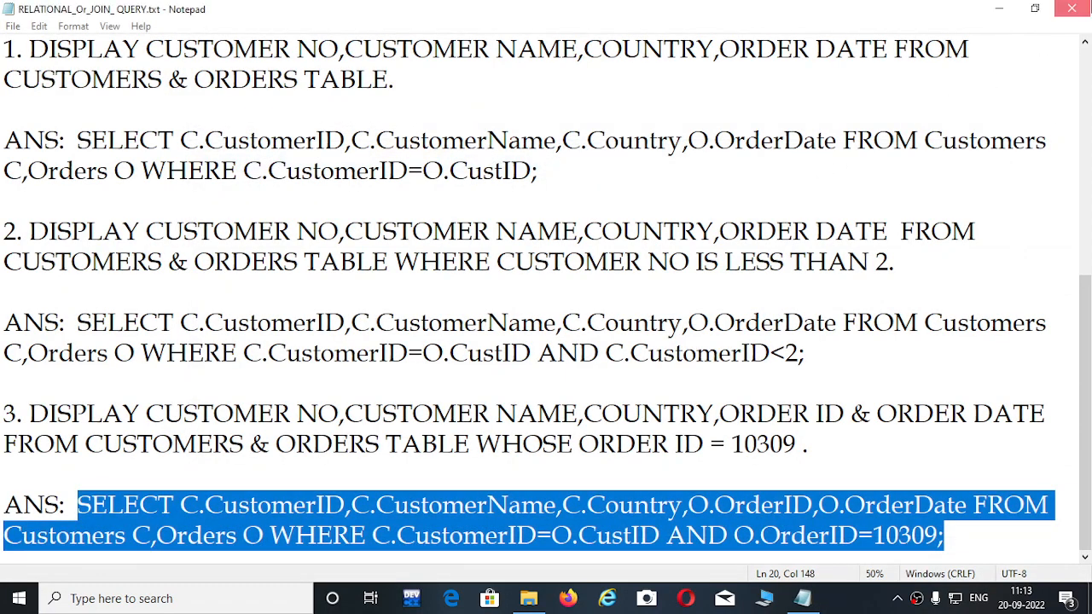
left_click(1071, 8)
left_click(1072, 8)
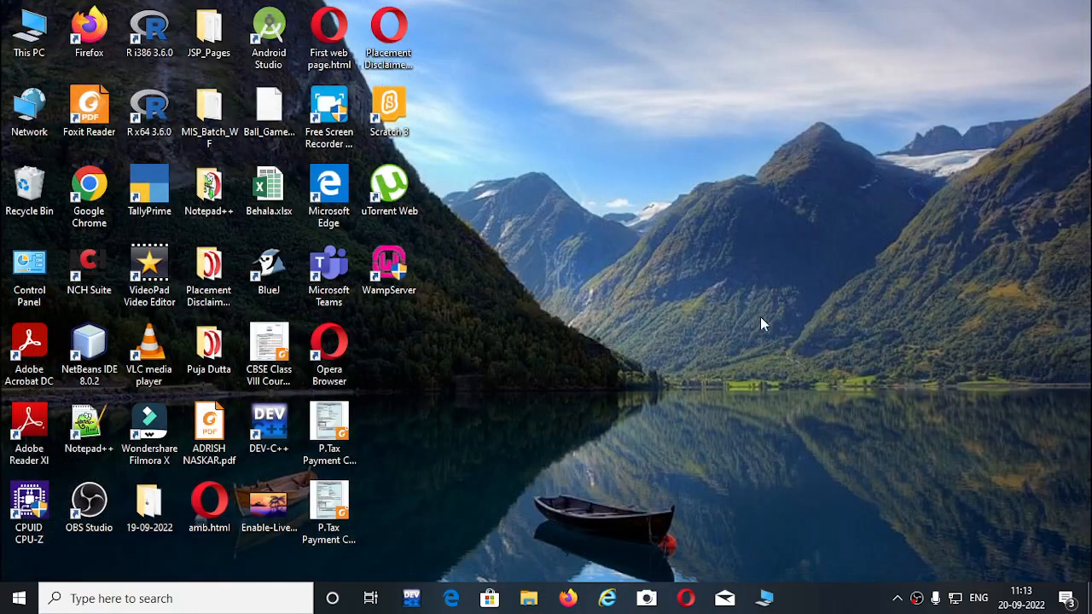